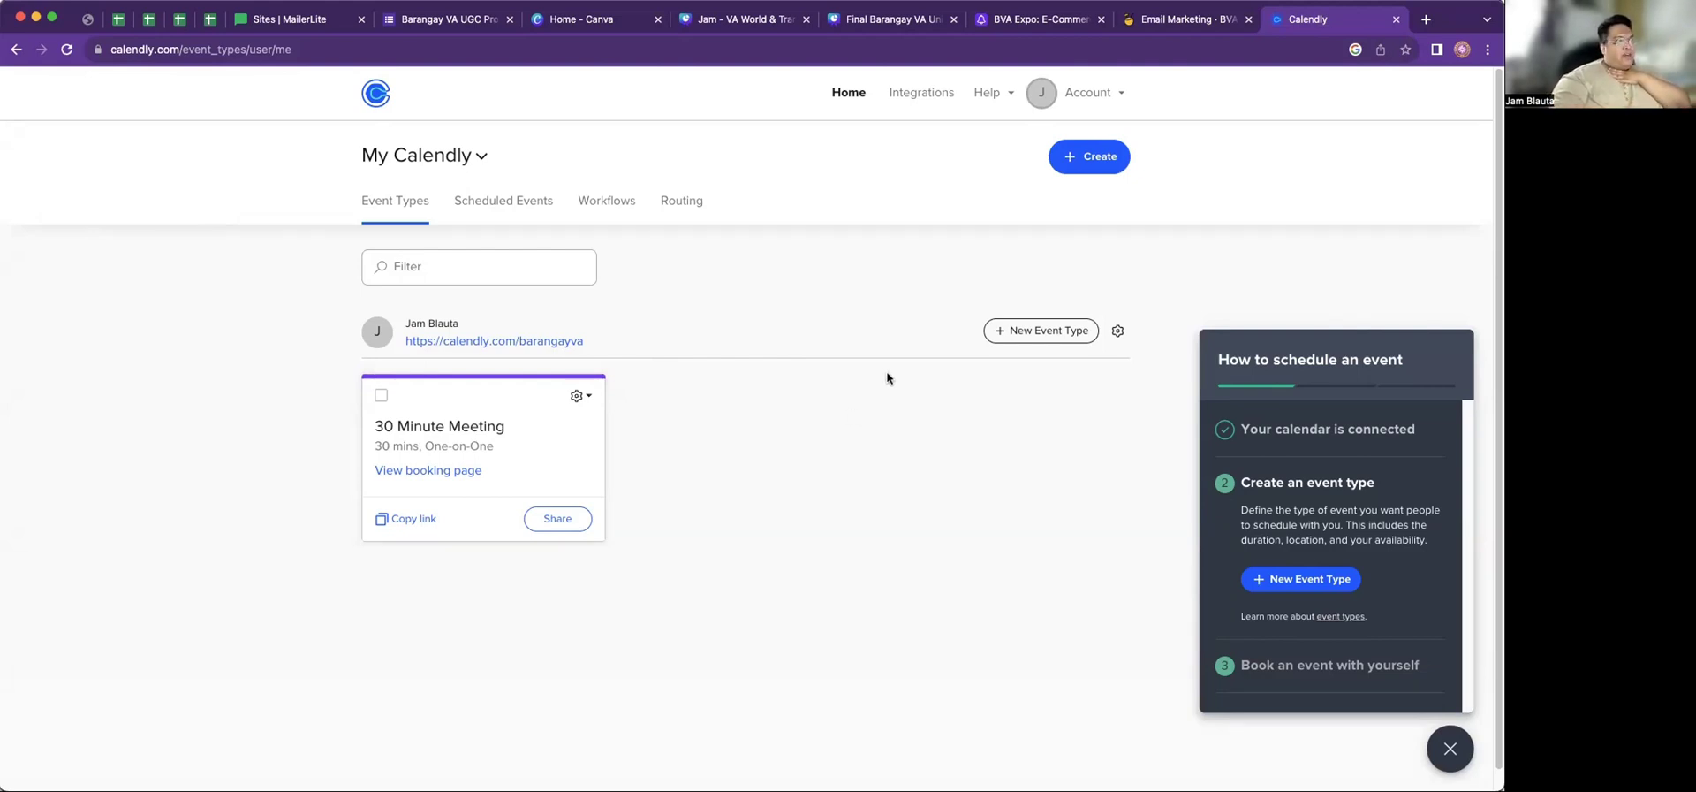
Upload a logo image as the profile picture in Account Settings, cropping it to fit
click(1102, 94)
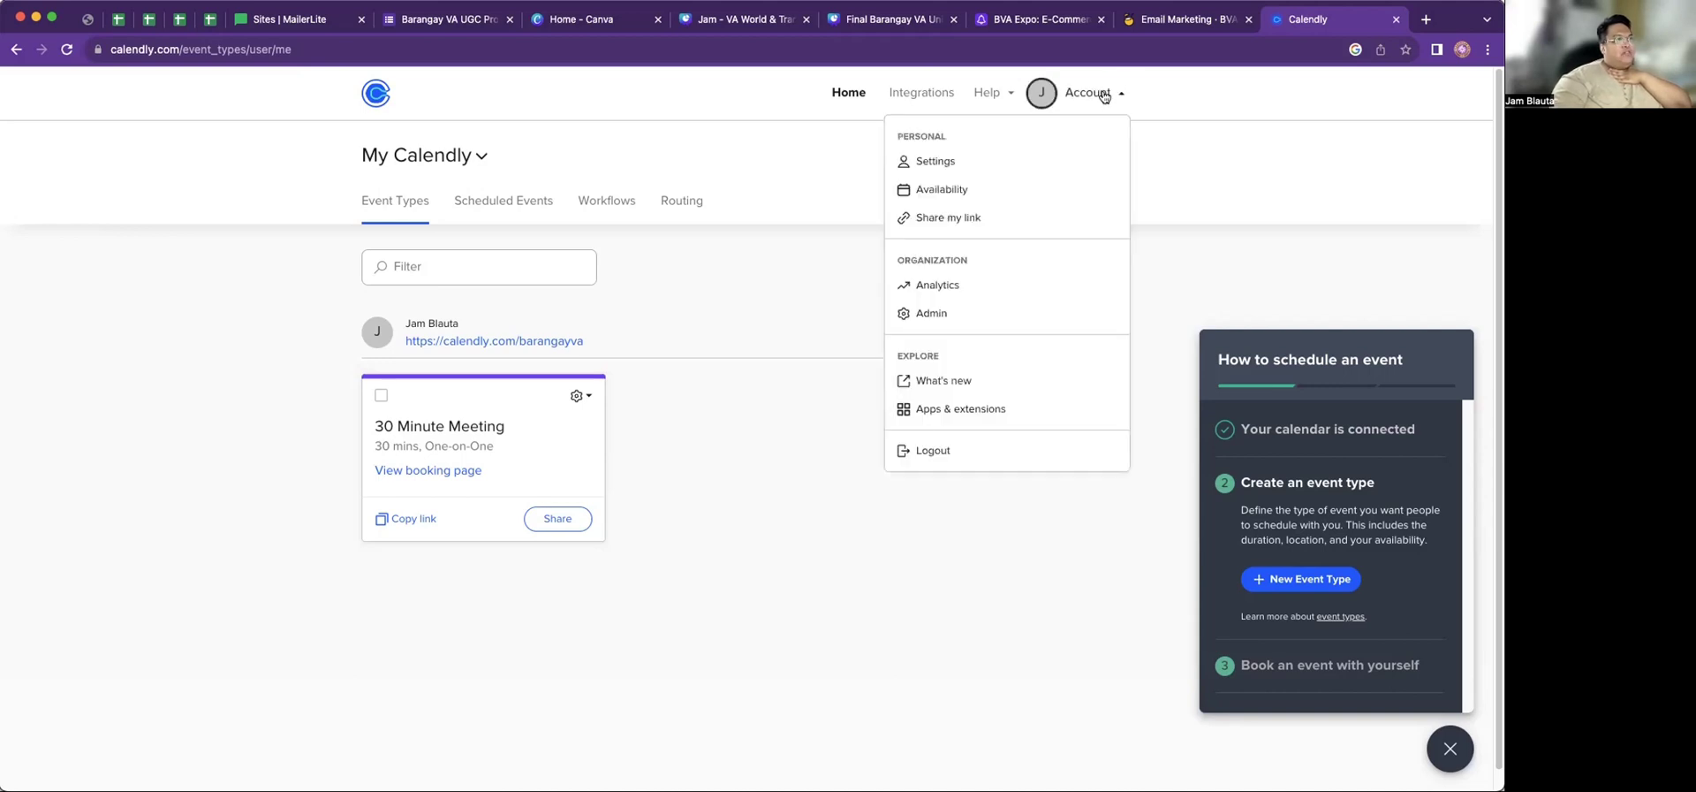
click(967, 165)
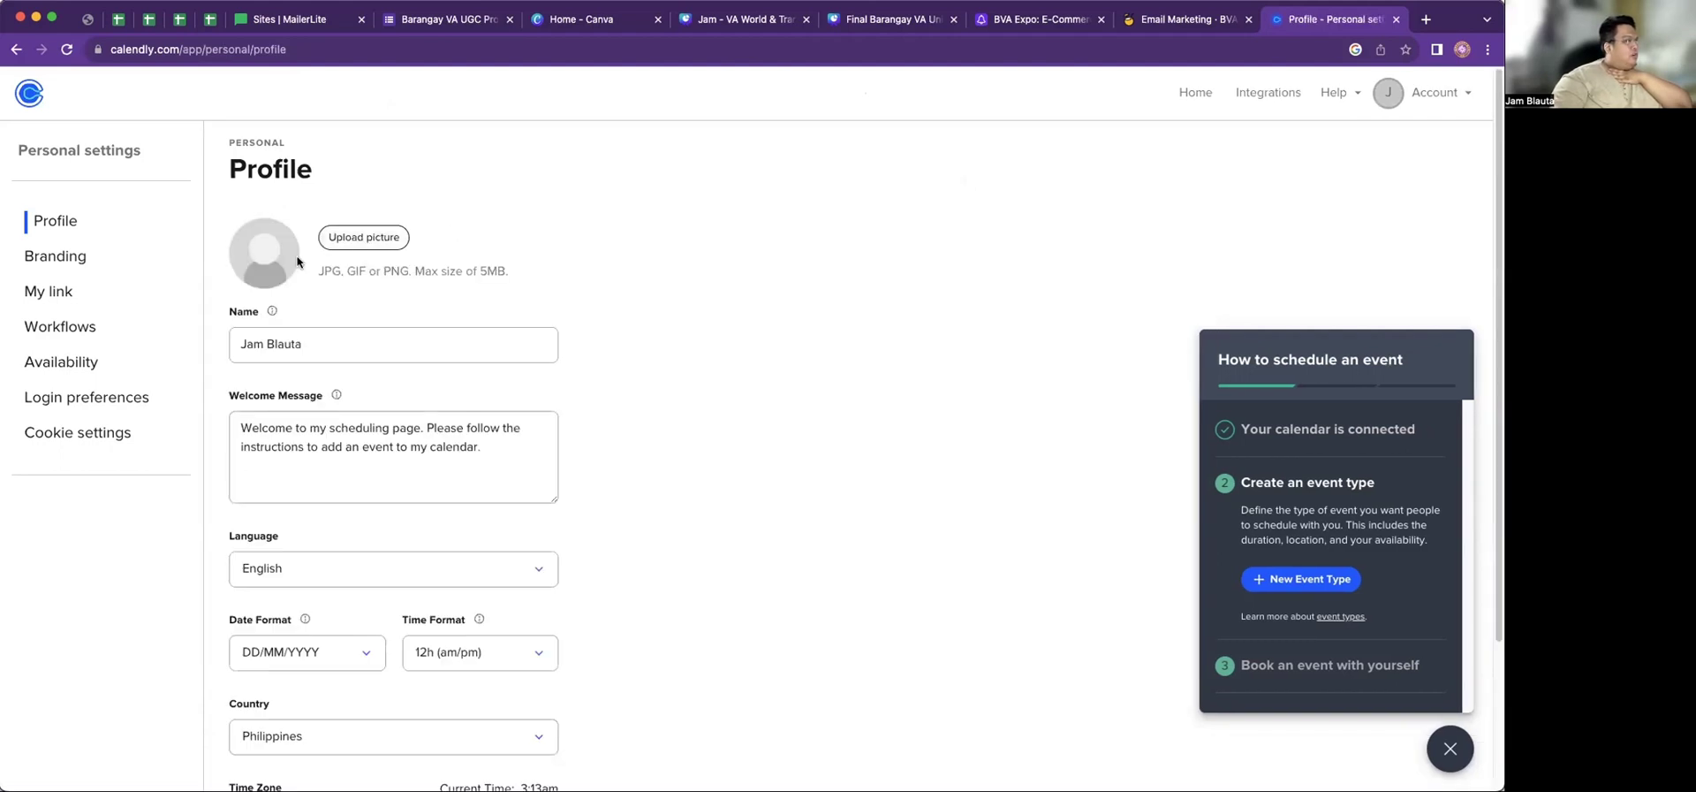
click(352, 239)
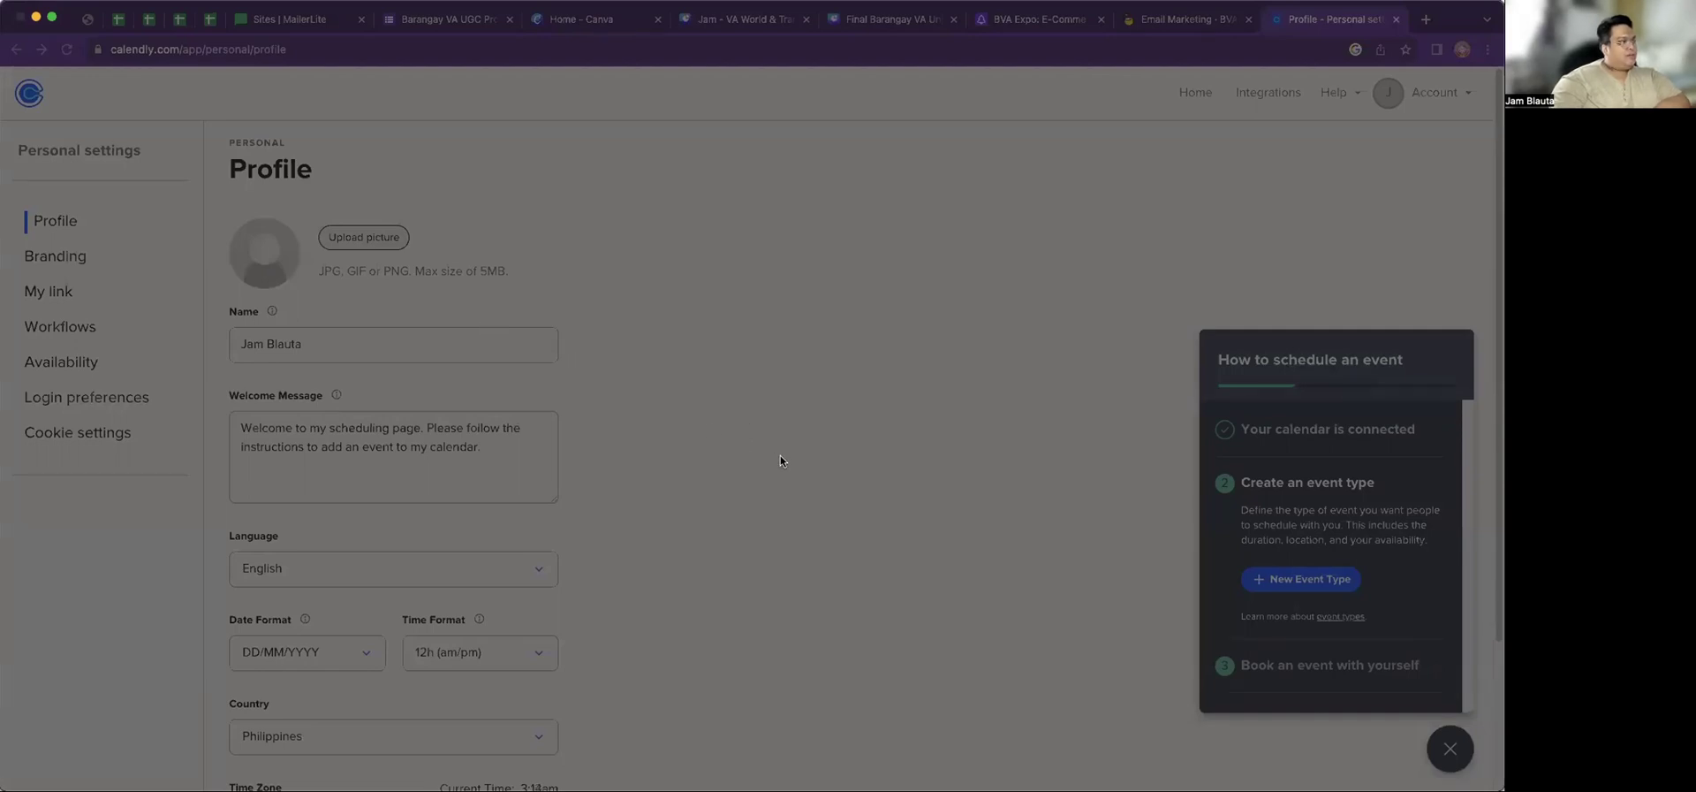
key(Escape)
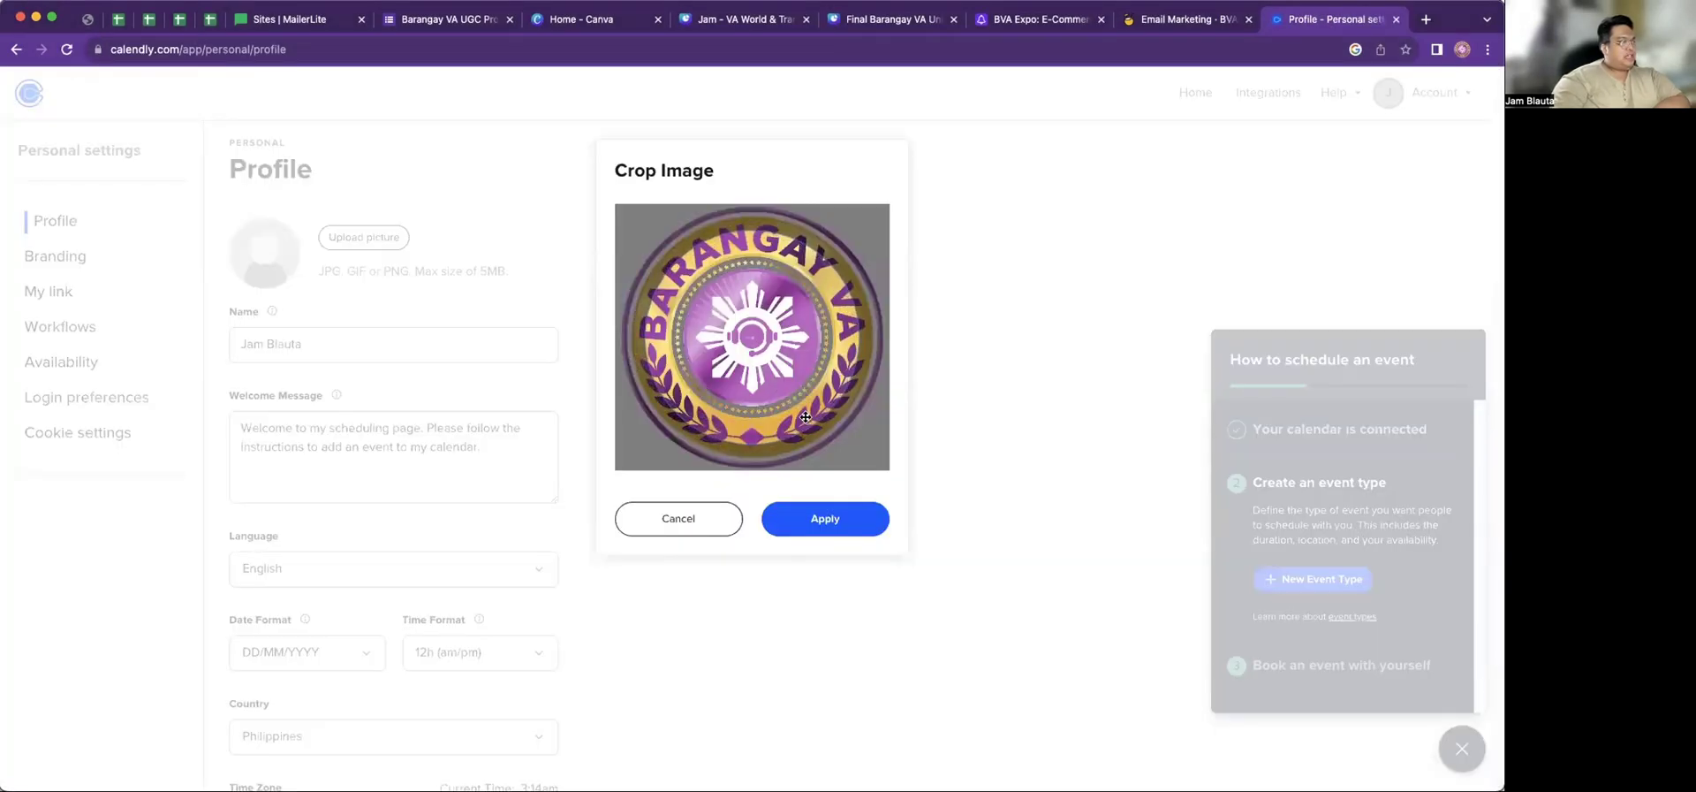
drag(804, 417, 779, 396)
click(825, 519)
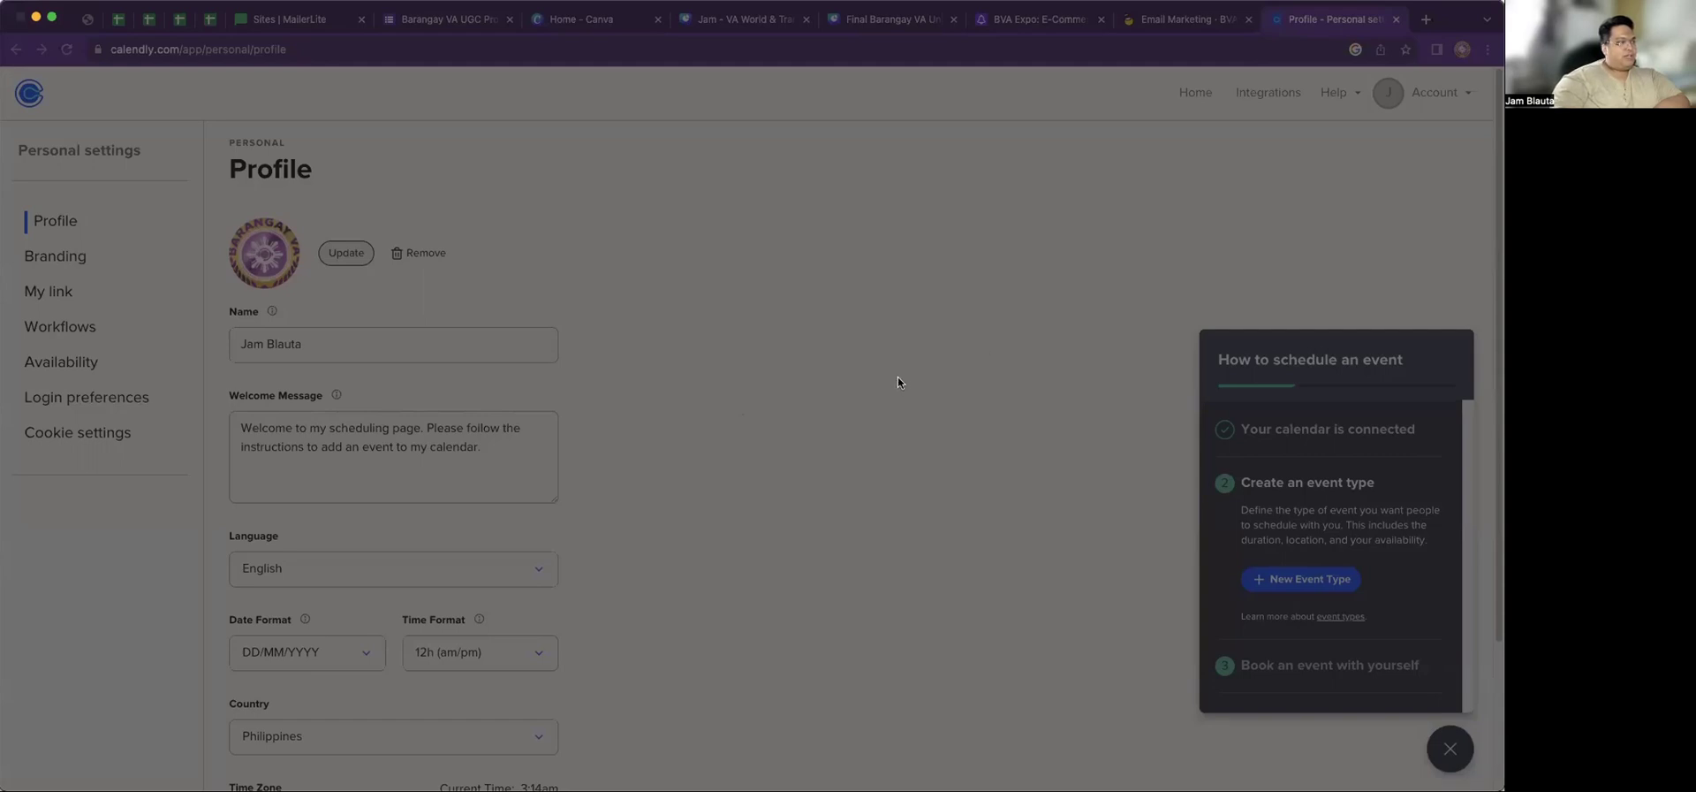
Replace the logo with a personal photo, adjusting the crop circle before applying
double_click(871, 359)
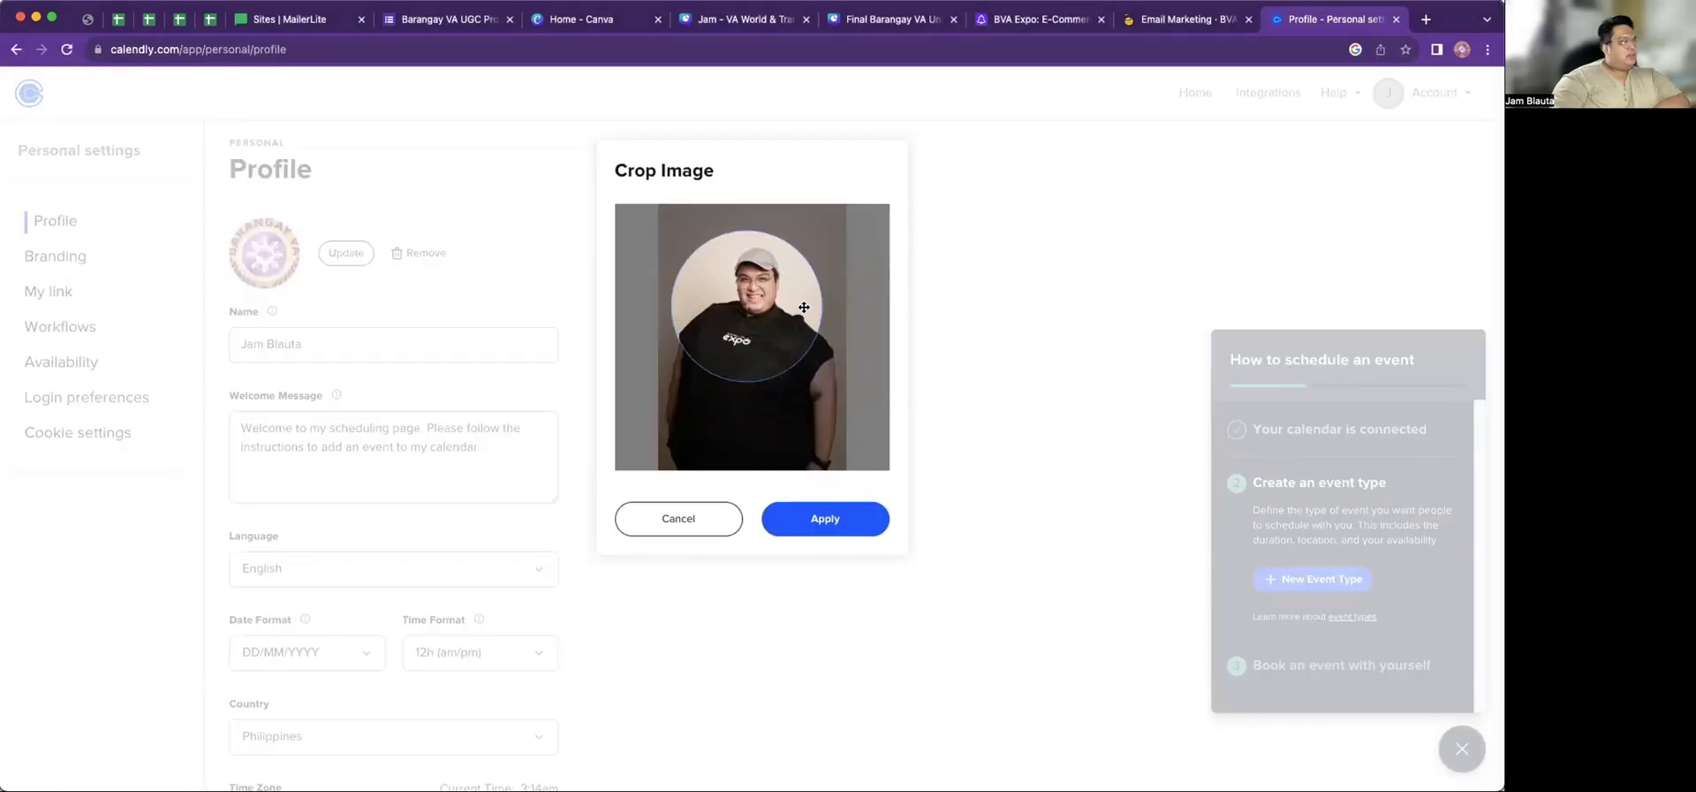
drag(804, 306, 807, 281)
mouse_move(785, 339)
mouse_down()
mouse_move(795, 329)
mouse_move(790, 346)
mouse_up()
click(844, 527)
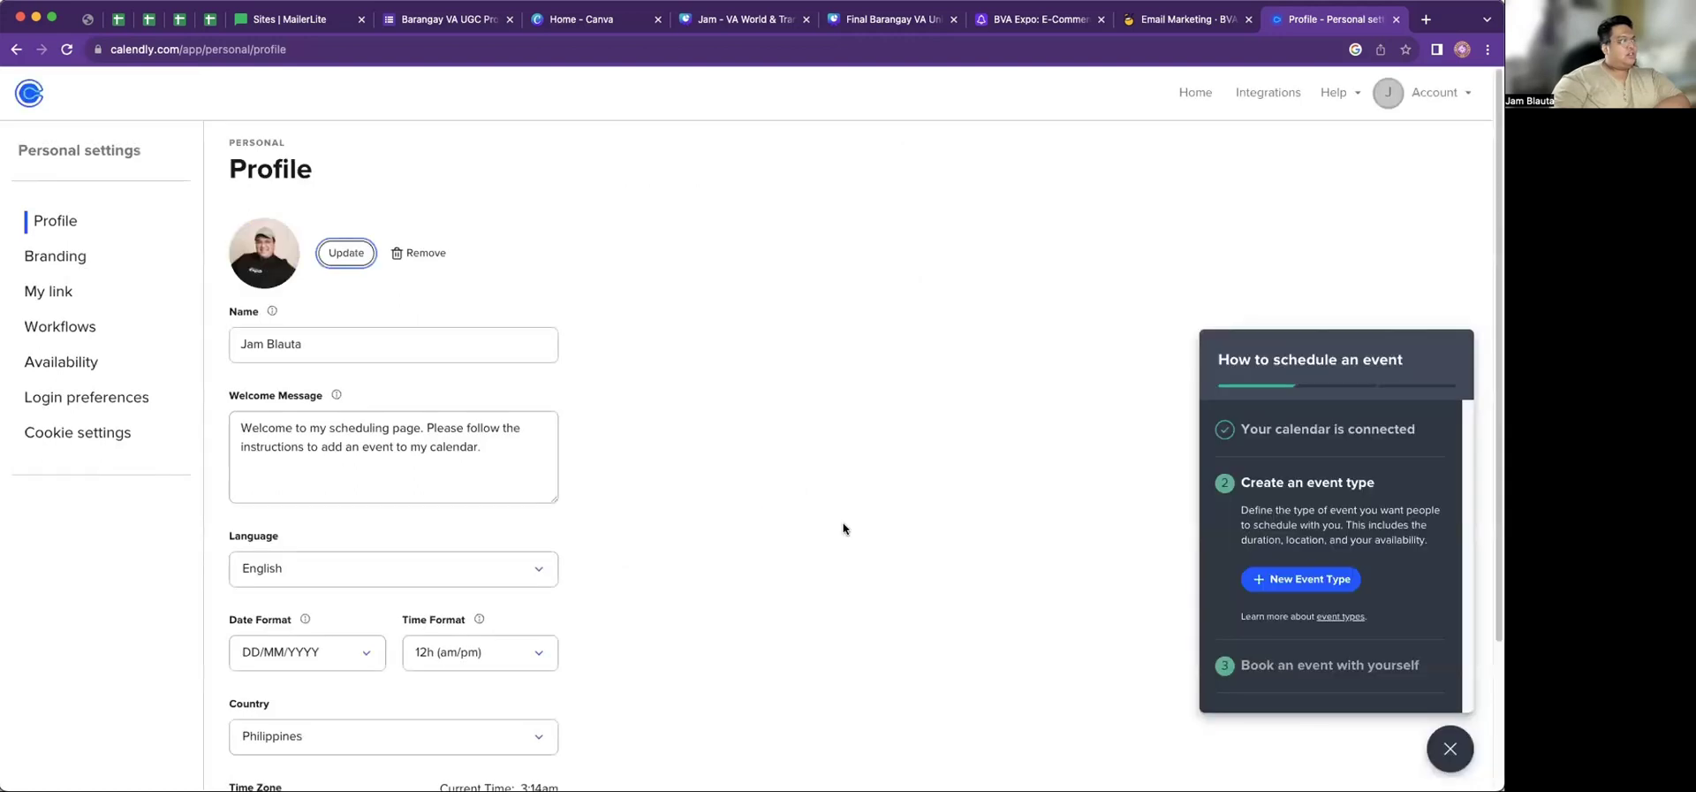
Replace the welcome message with 'I am very excited to meet you!'
click(321, 345)
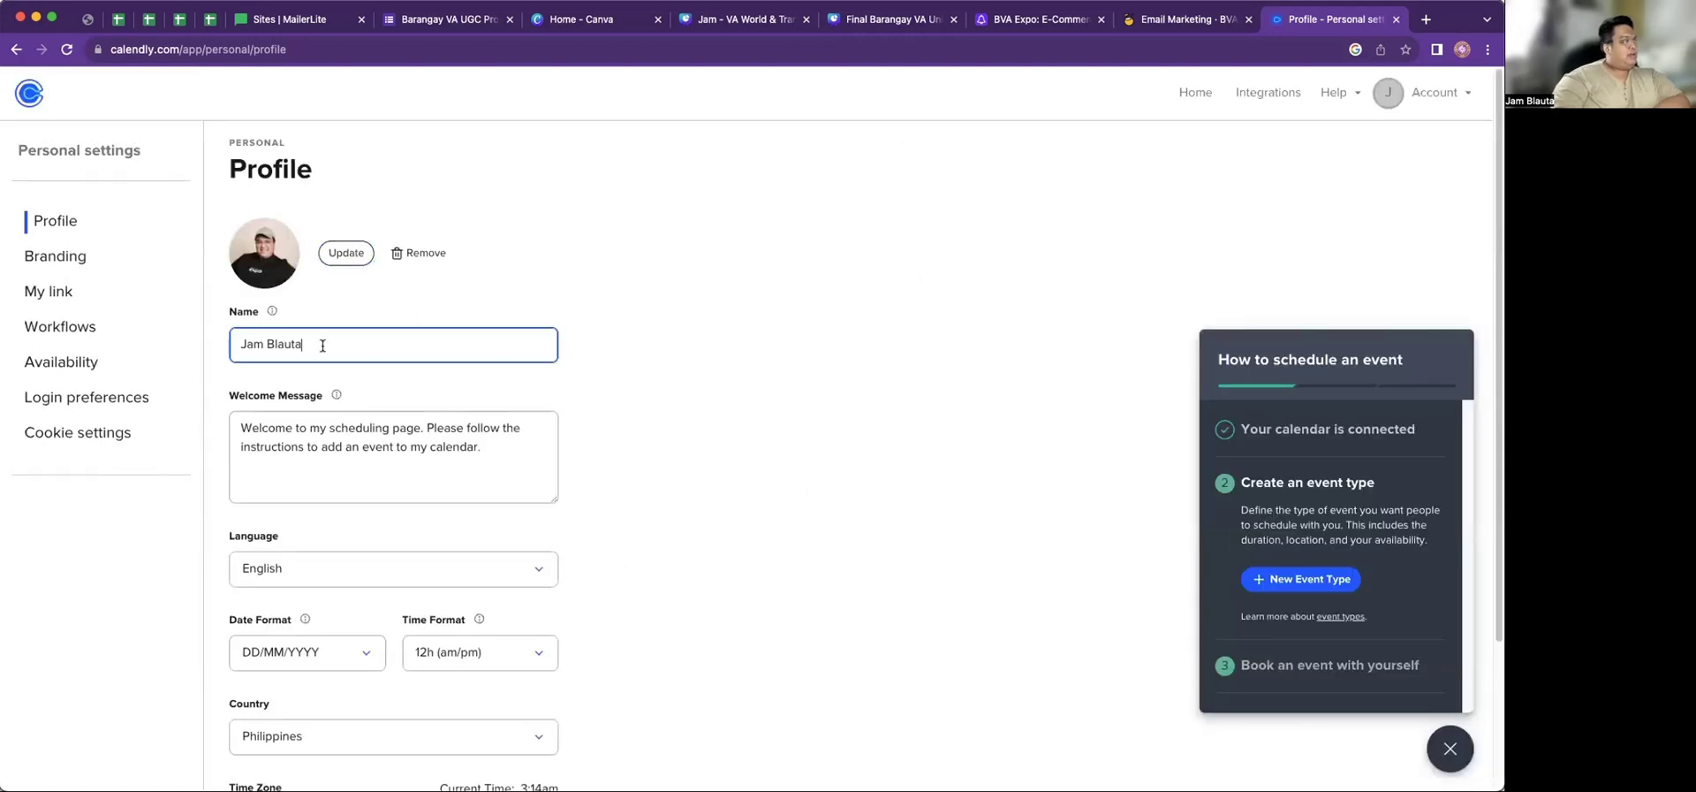
click(346, 431)
scroll(463, 448, down, 2)
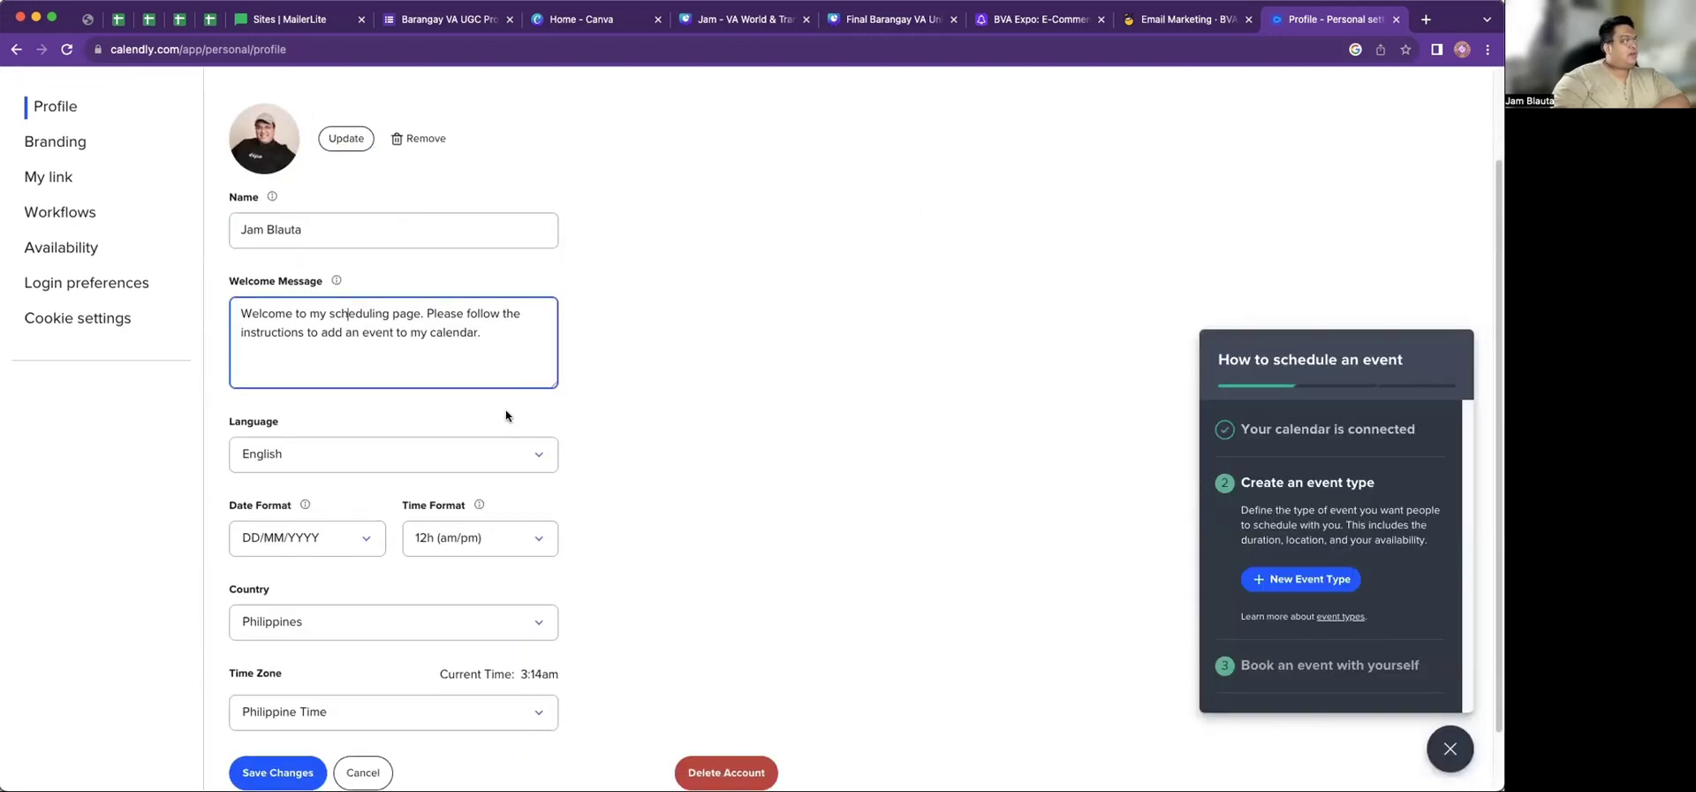
drag(501, 347, 221, 313)
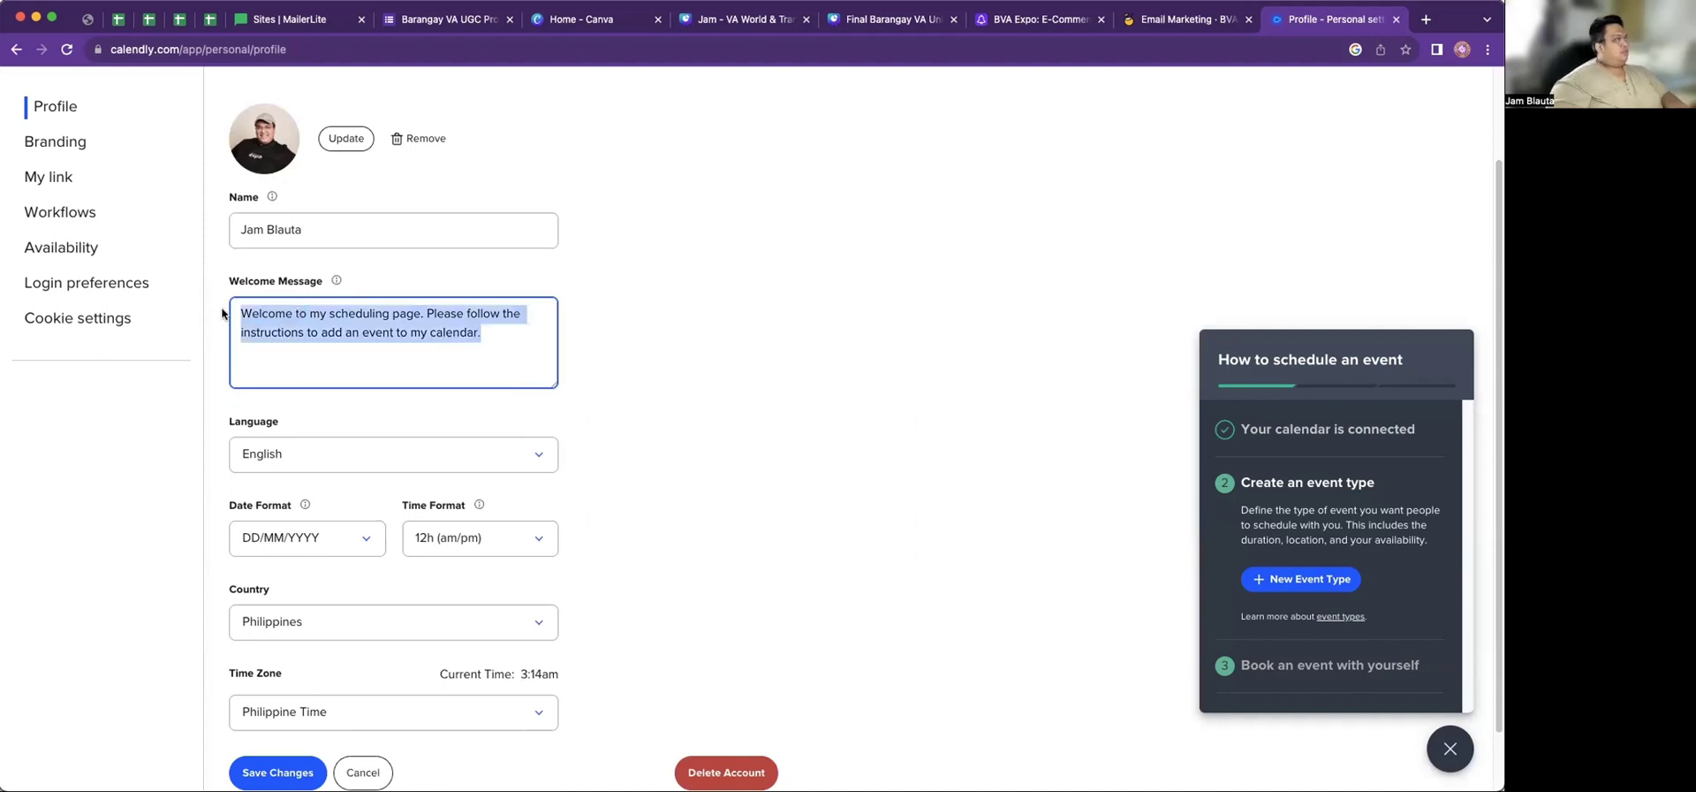
text(I s)
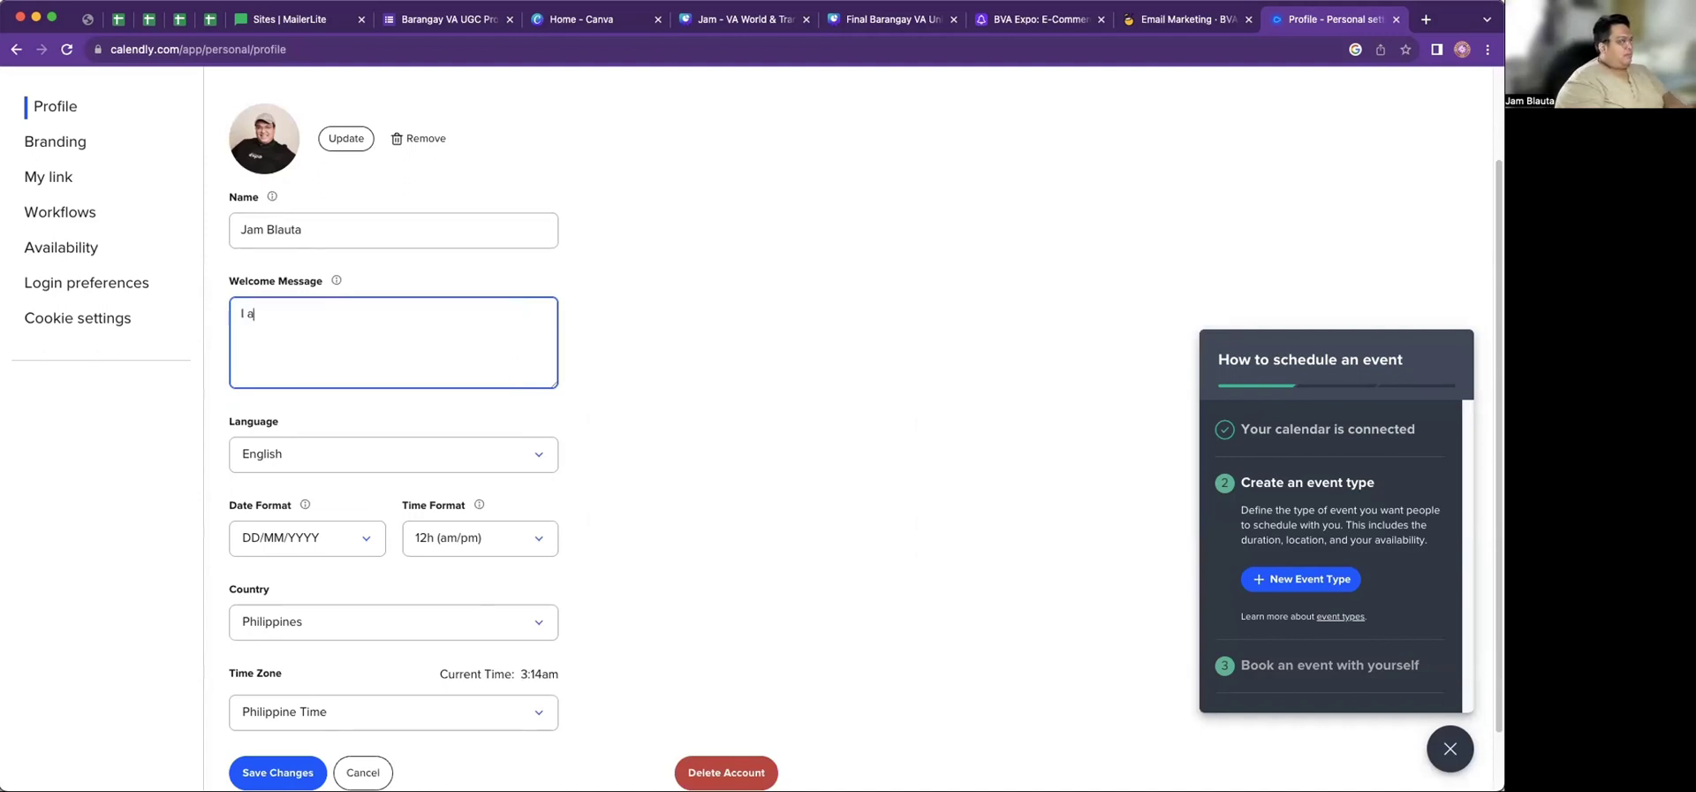
text(m very excited to )
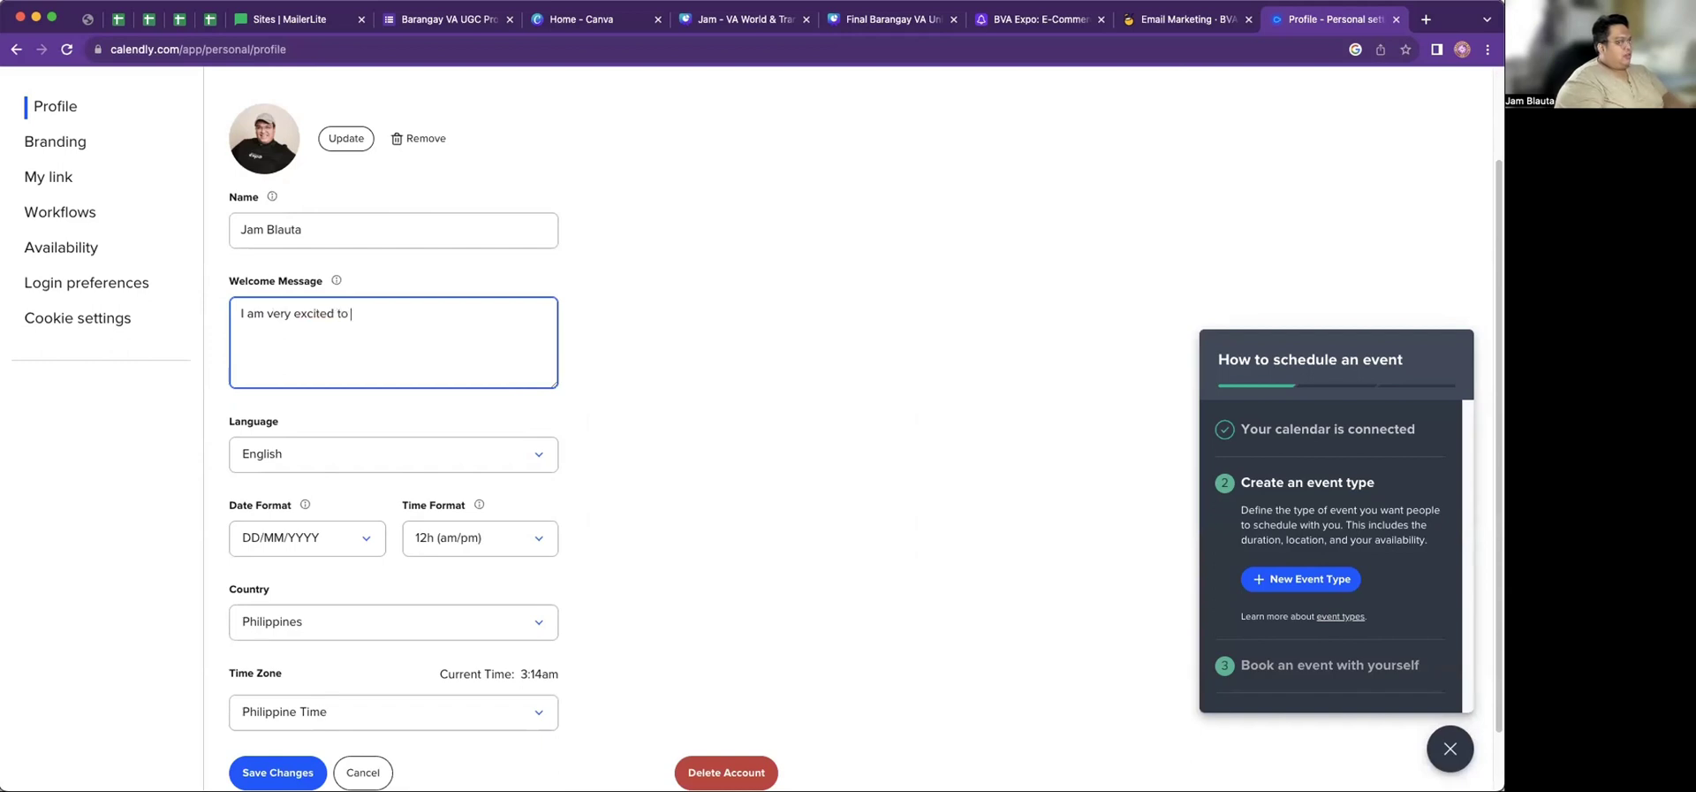
text(meet you!)
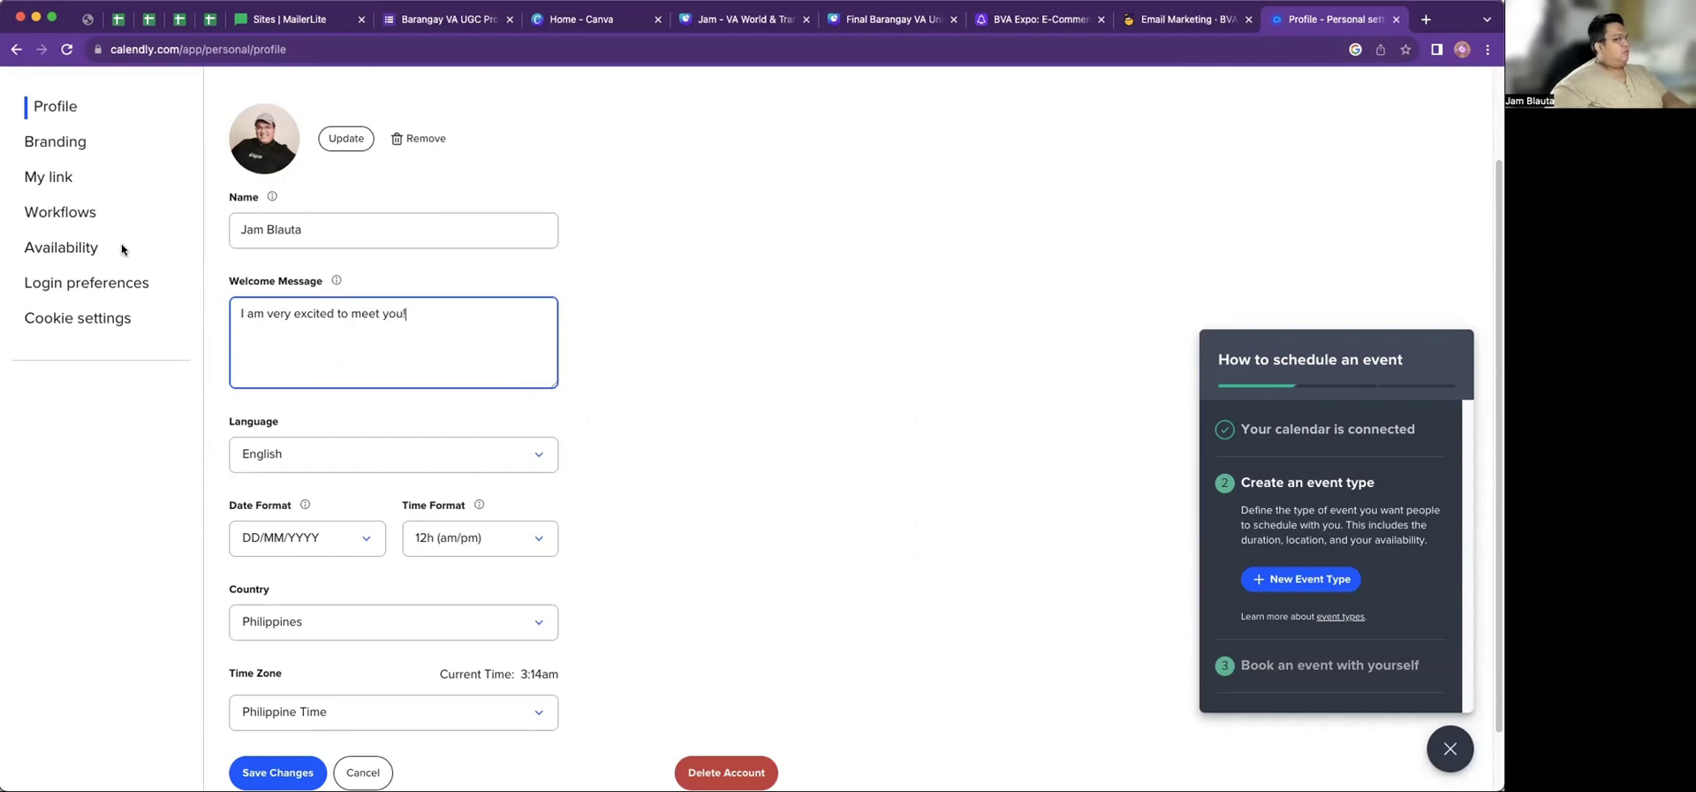
scroll(432, 307, down, 2)
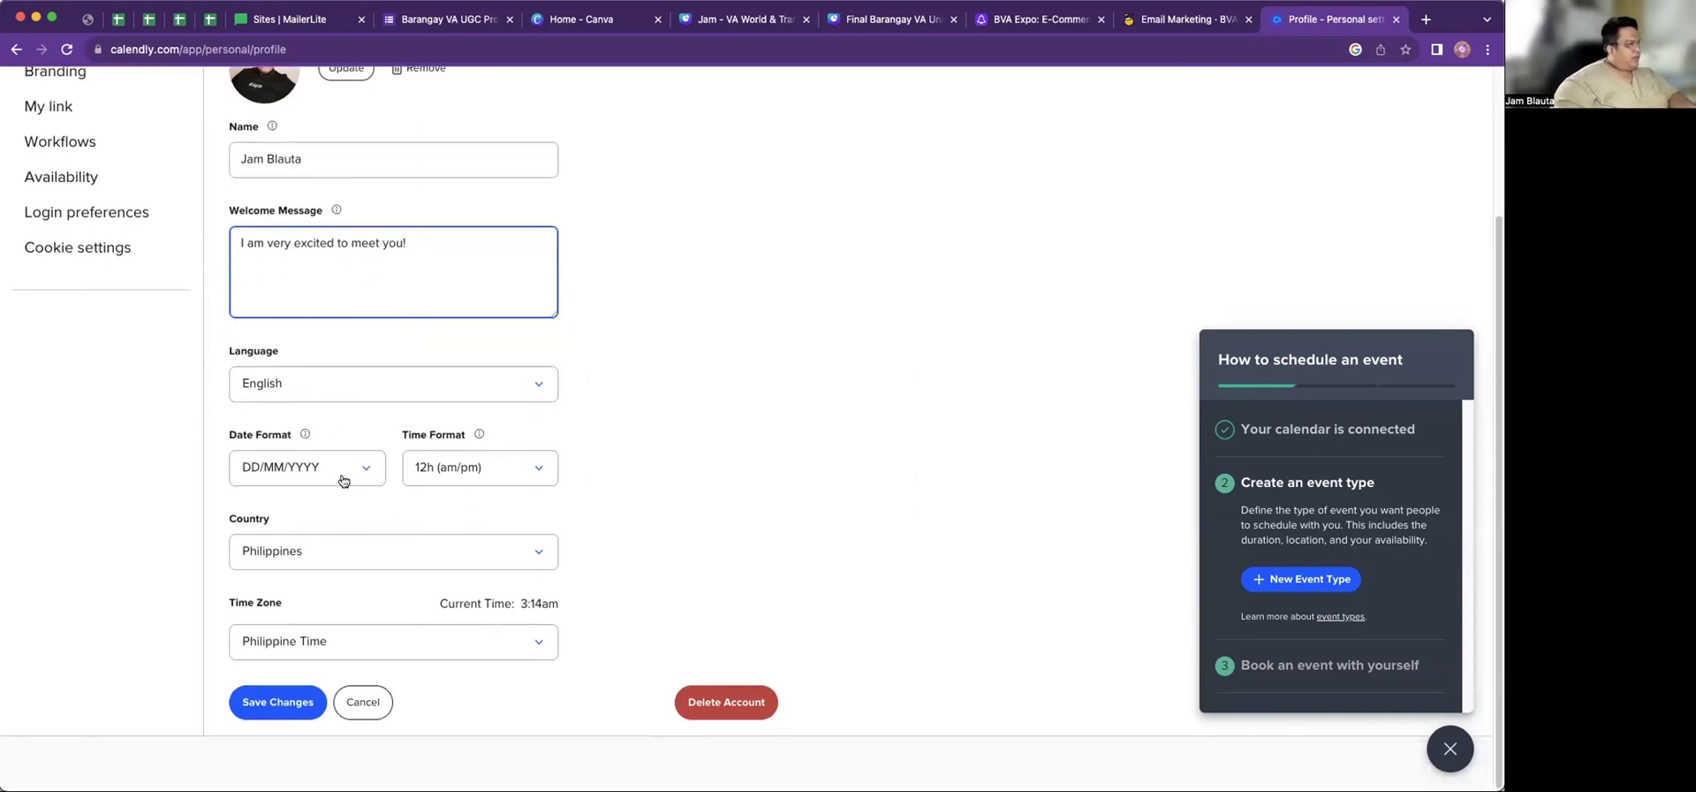
Set the date format to MM/DD/YYYY and save the profile changes
click(371, 475)
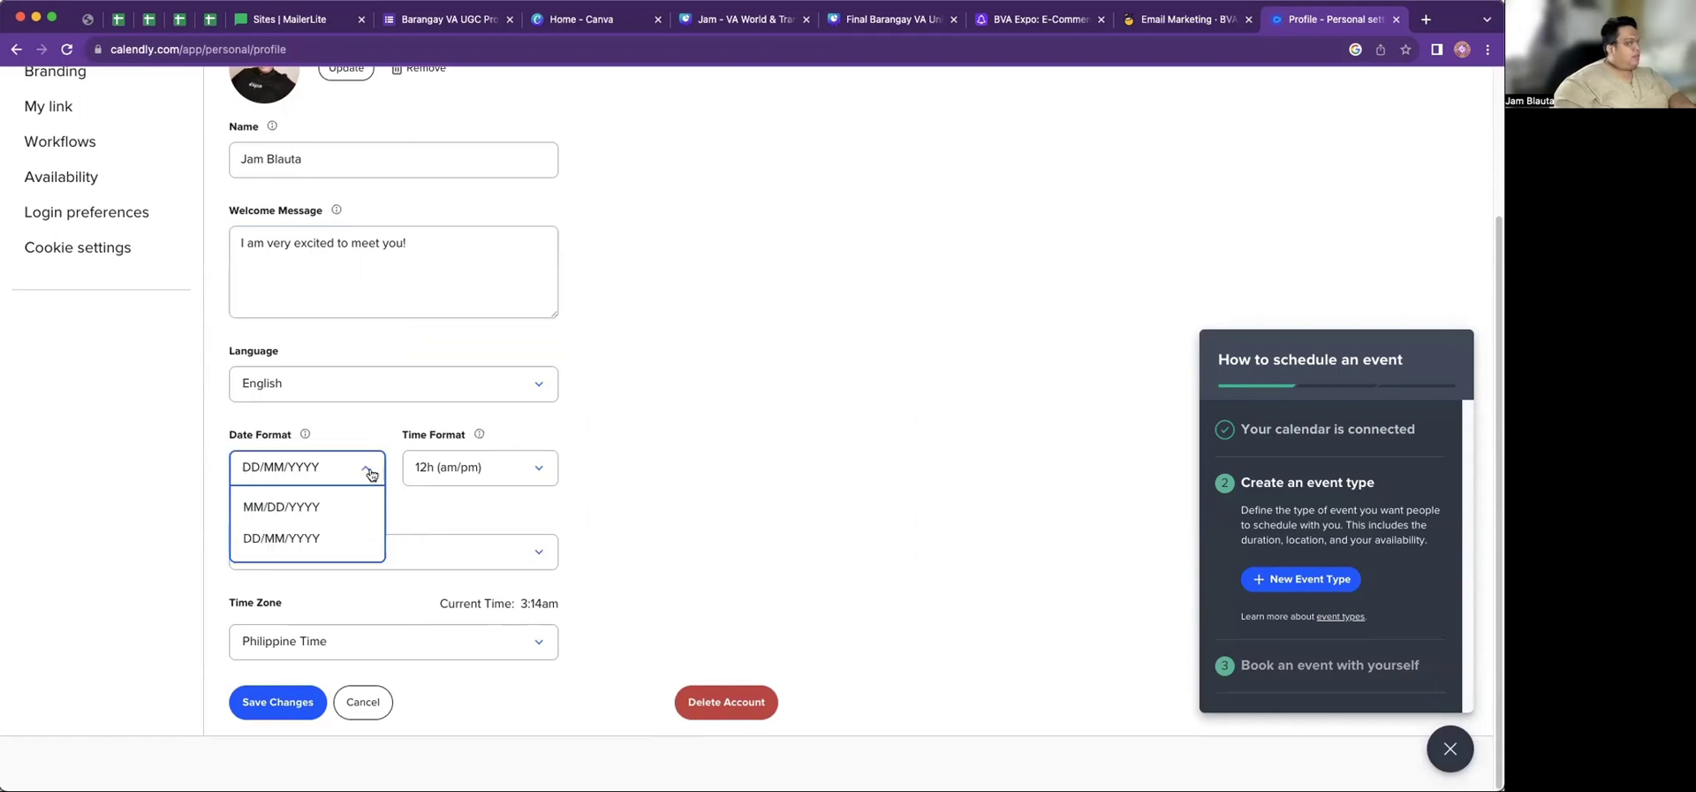
click(281, 517)
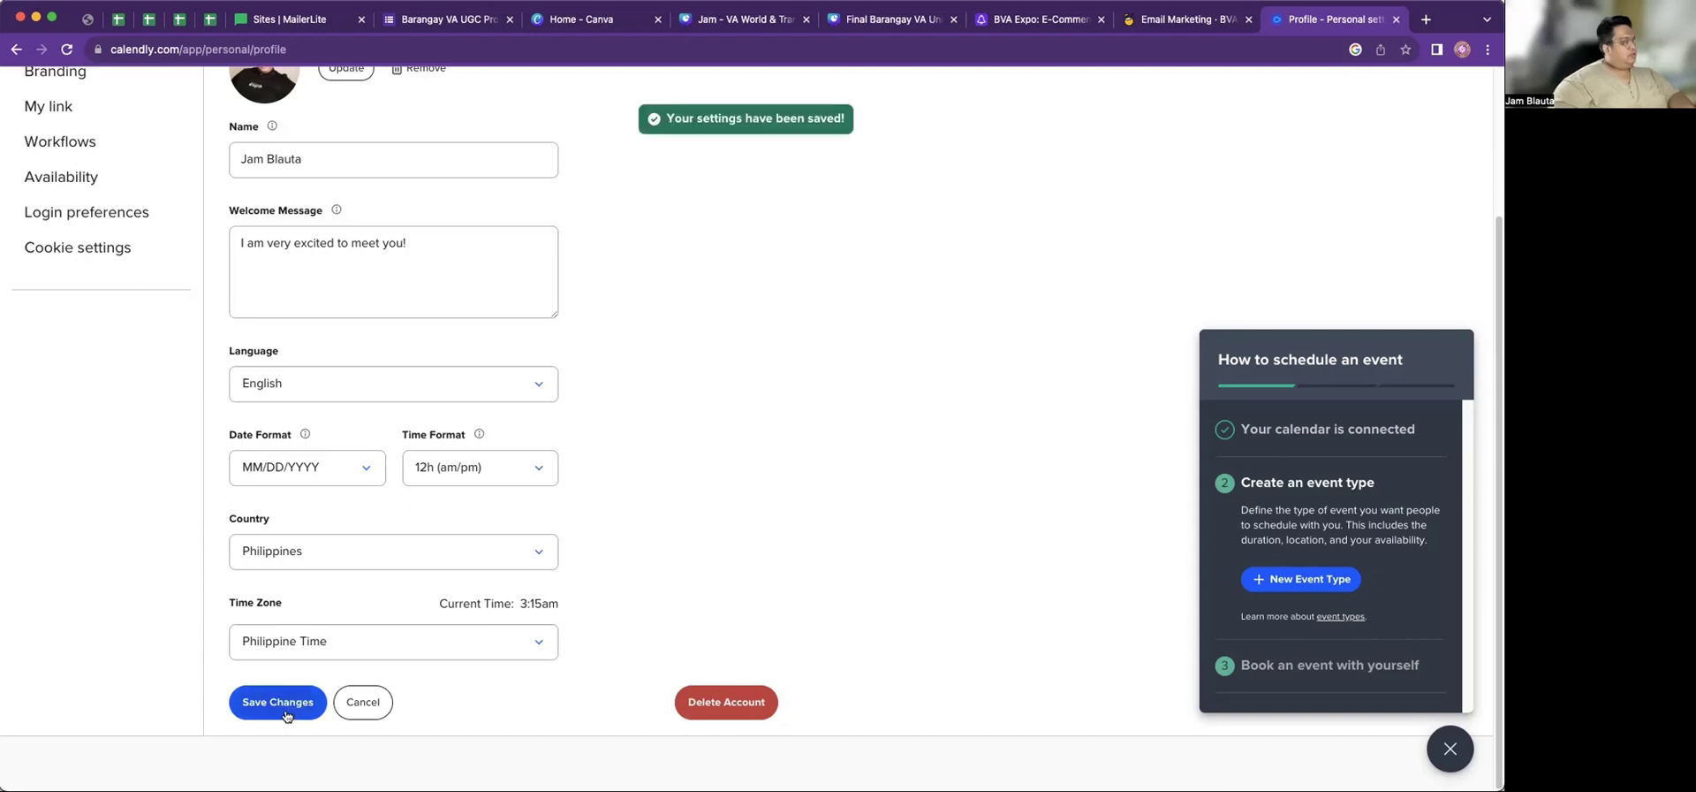
scroll(279, 428, up, 3)
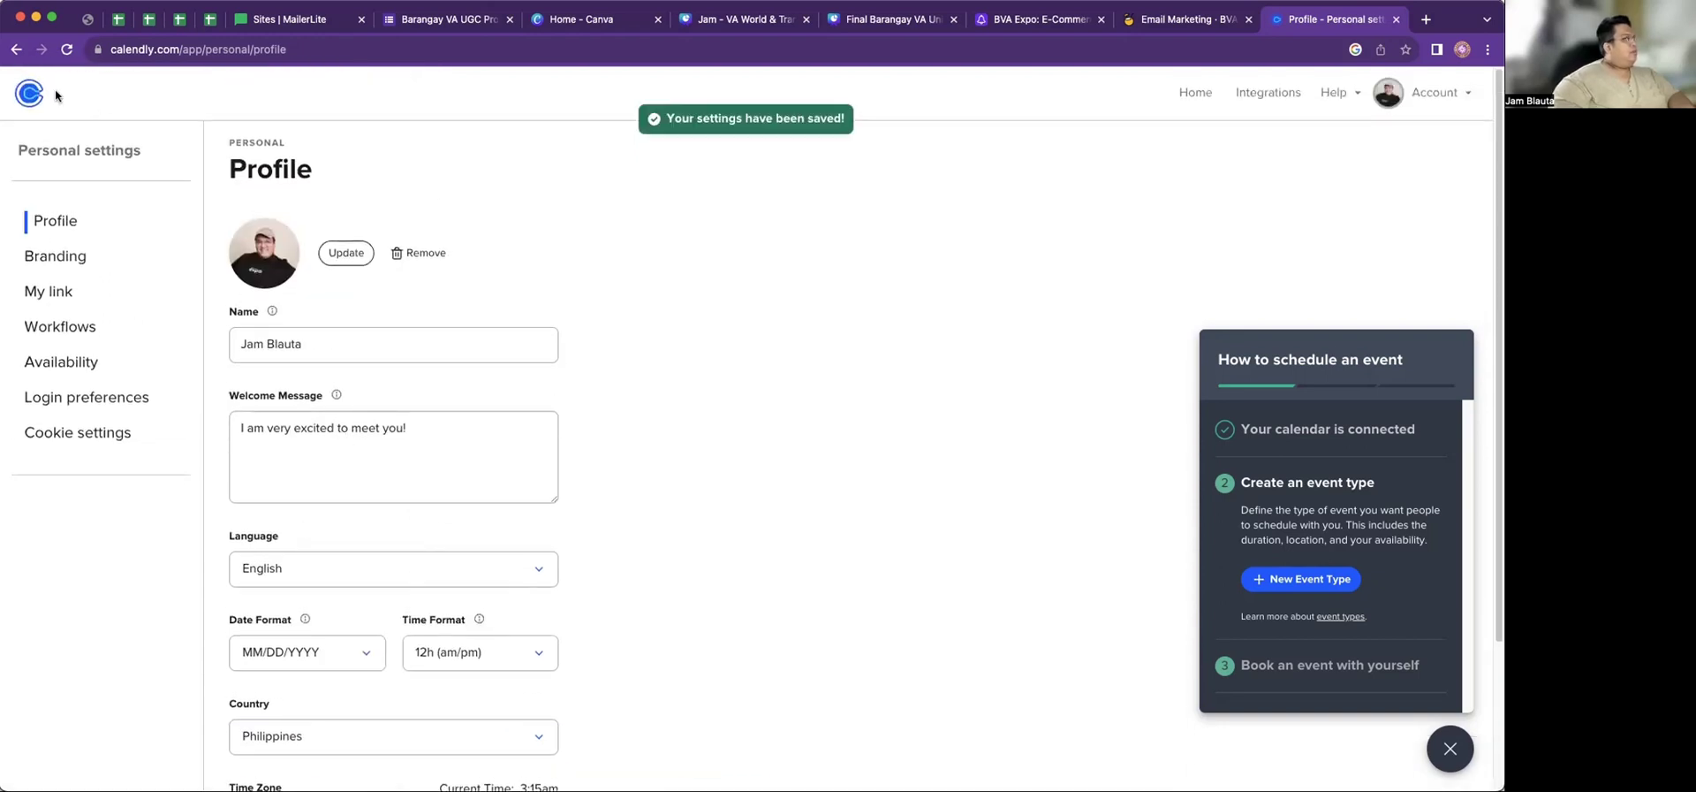
click(1195, 92)
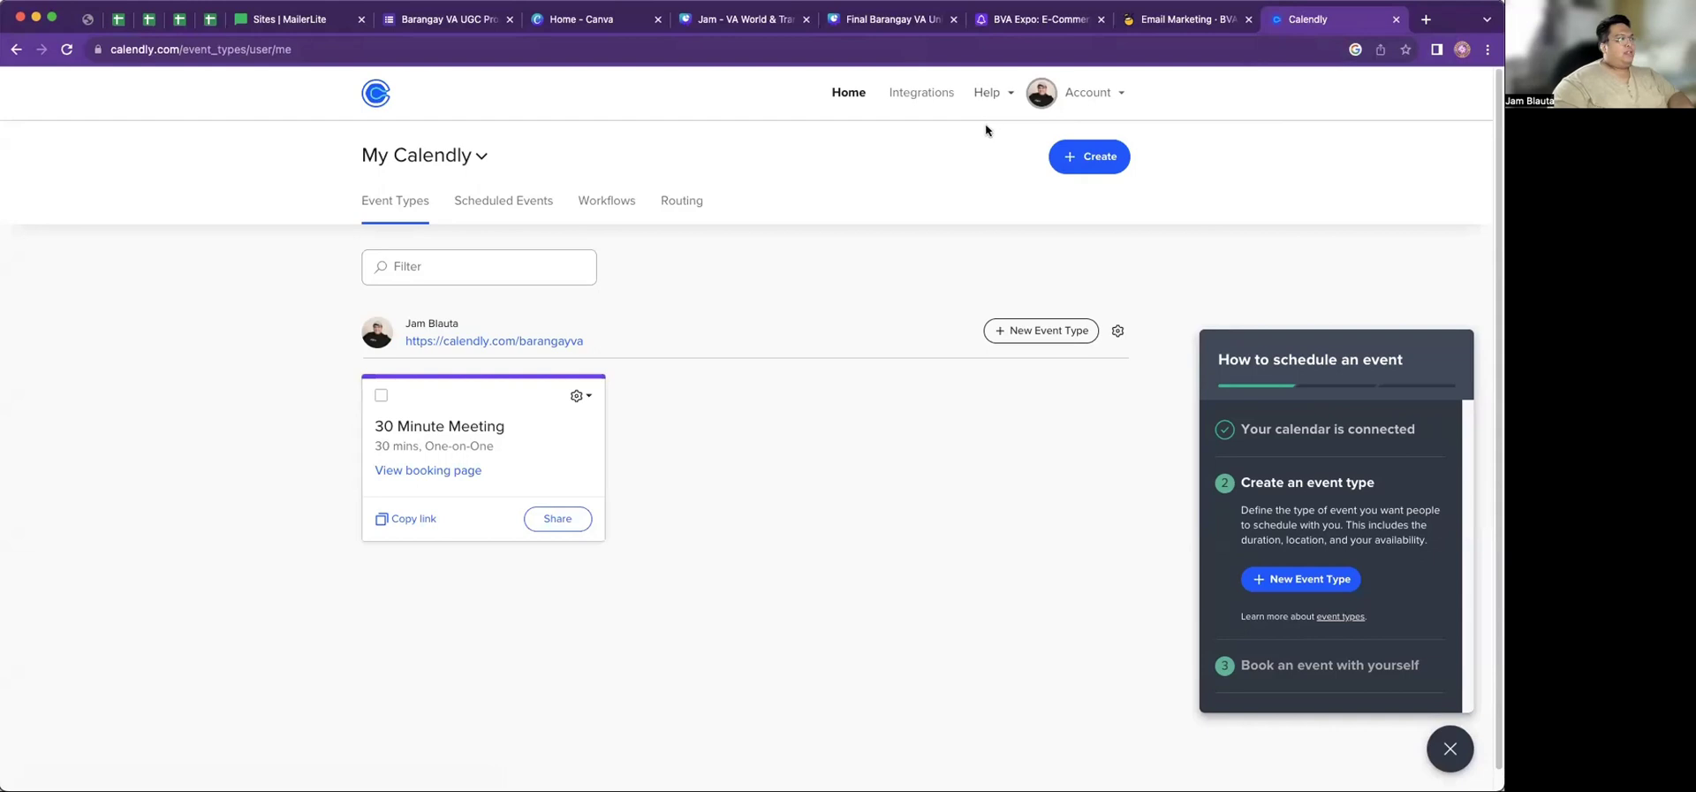
Open the Google Calendar integration from the Integrations catalogue
click(925, 97)
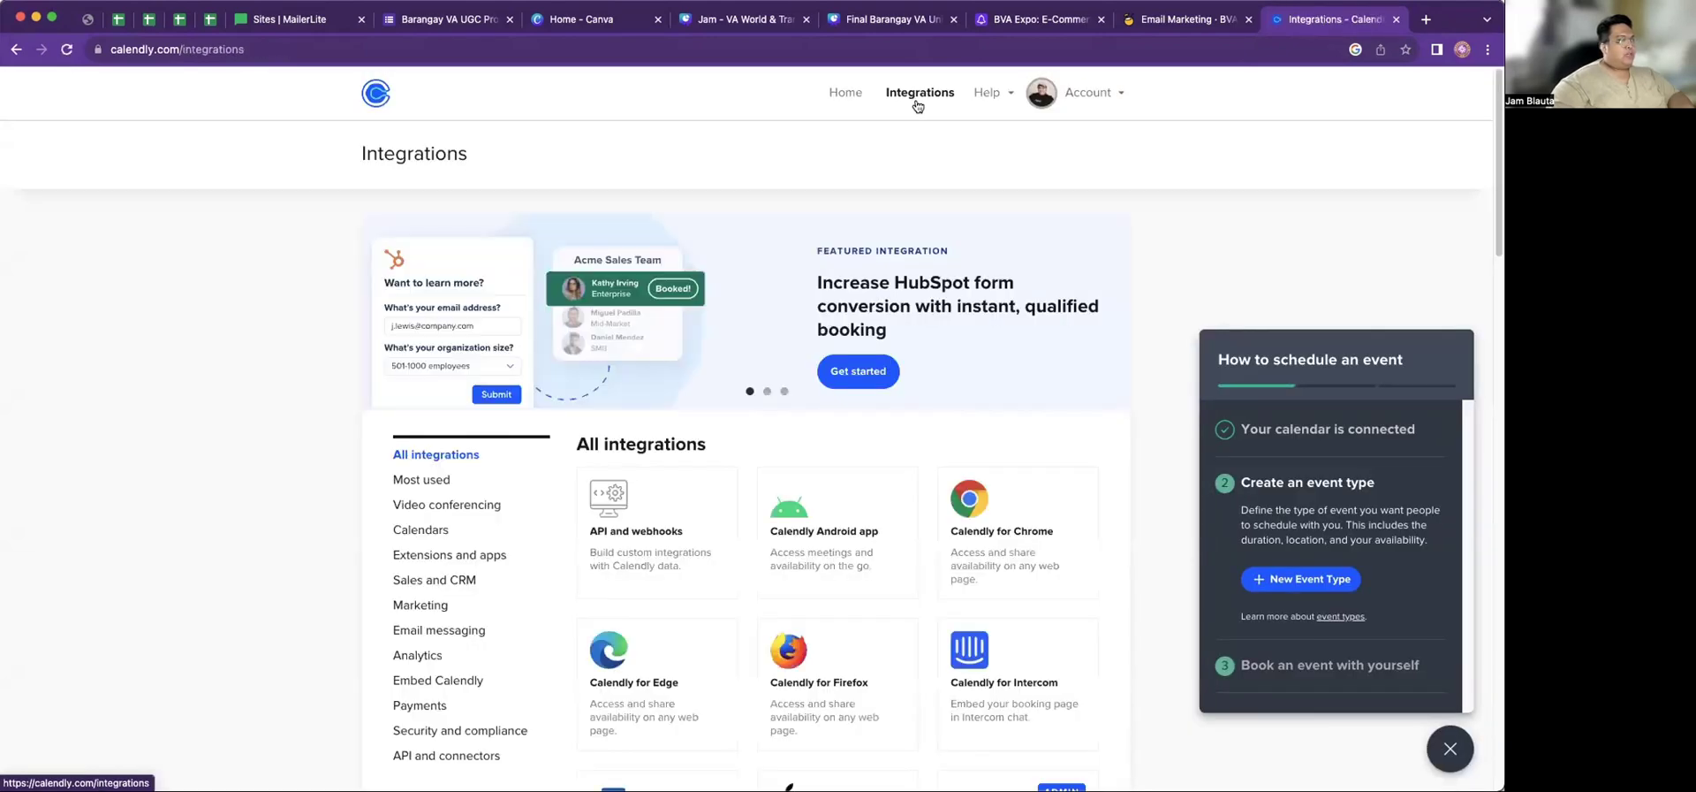
scroll(772, 421, down, 5)
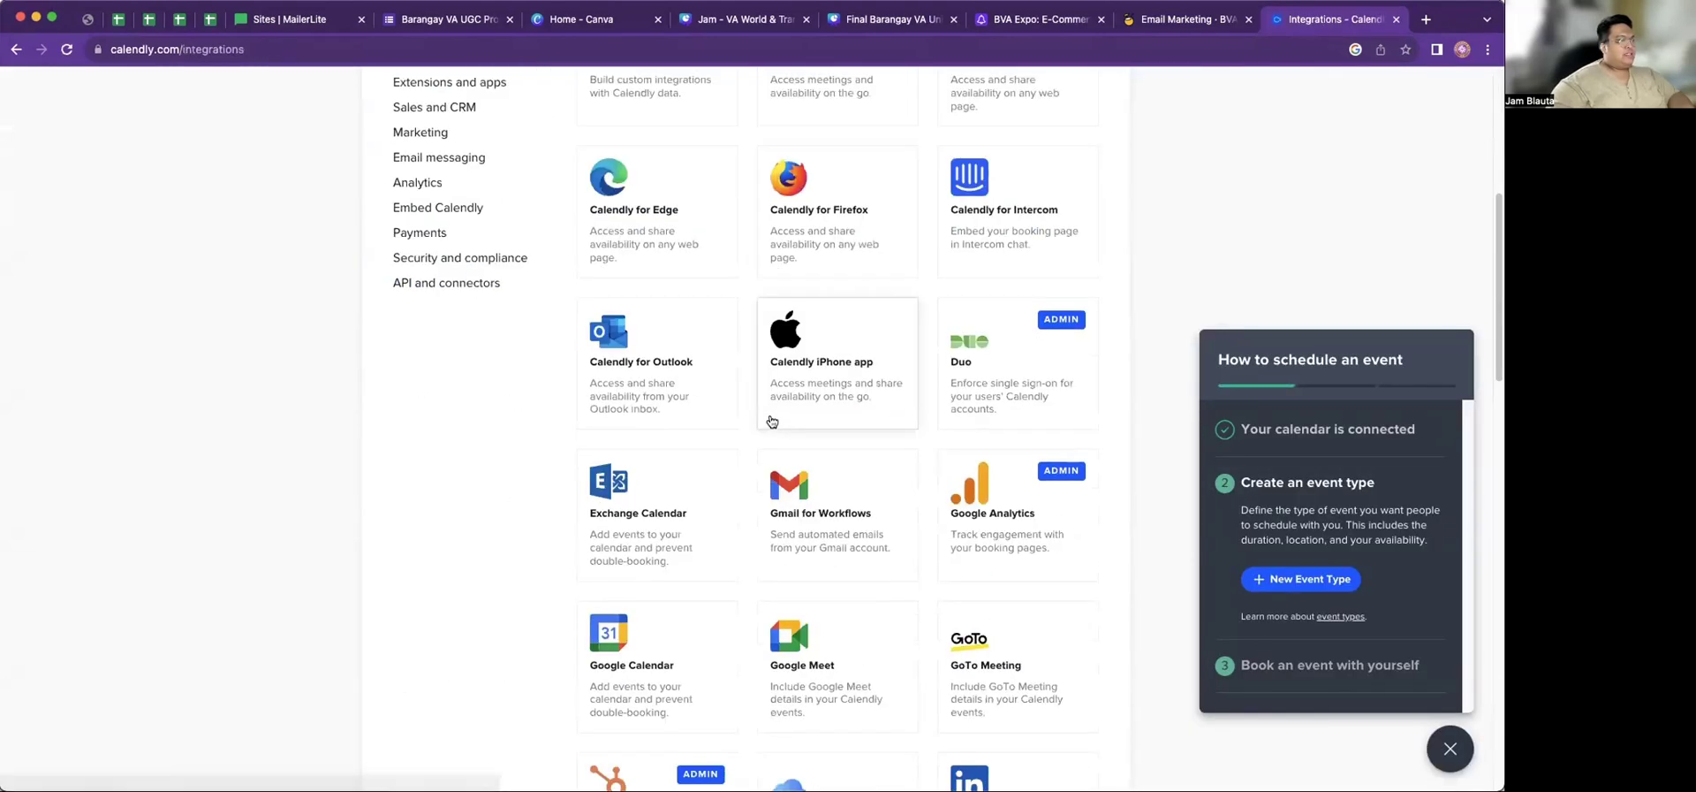
scroll(772, 422, down, 2)
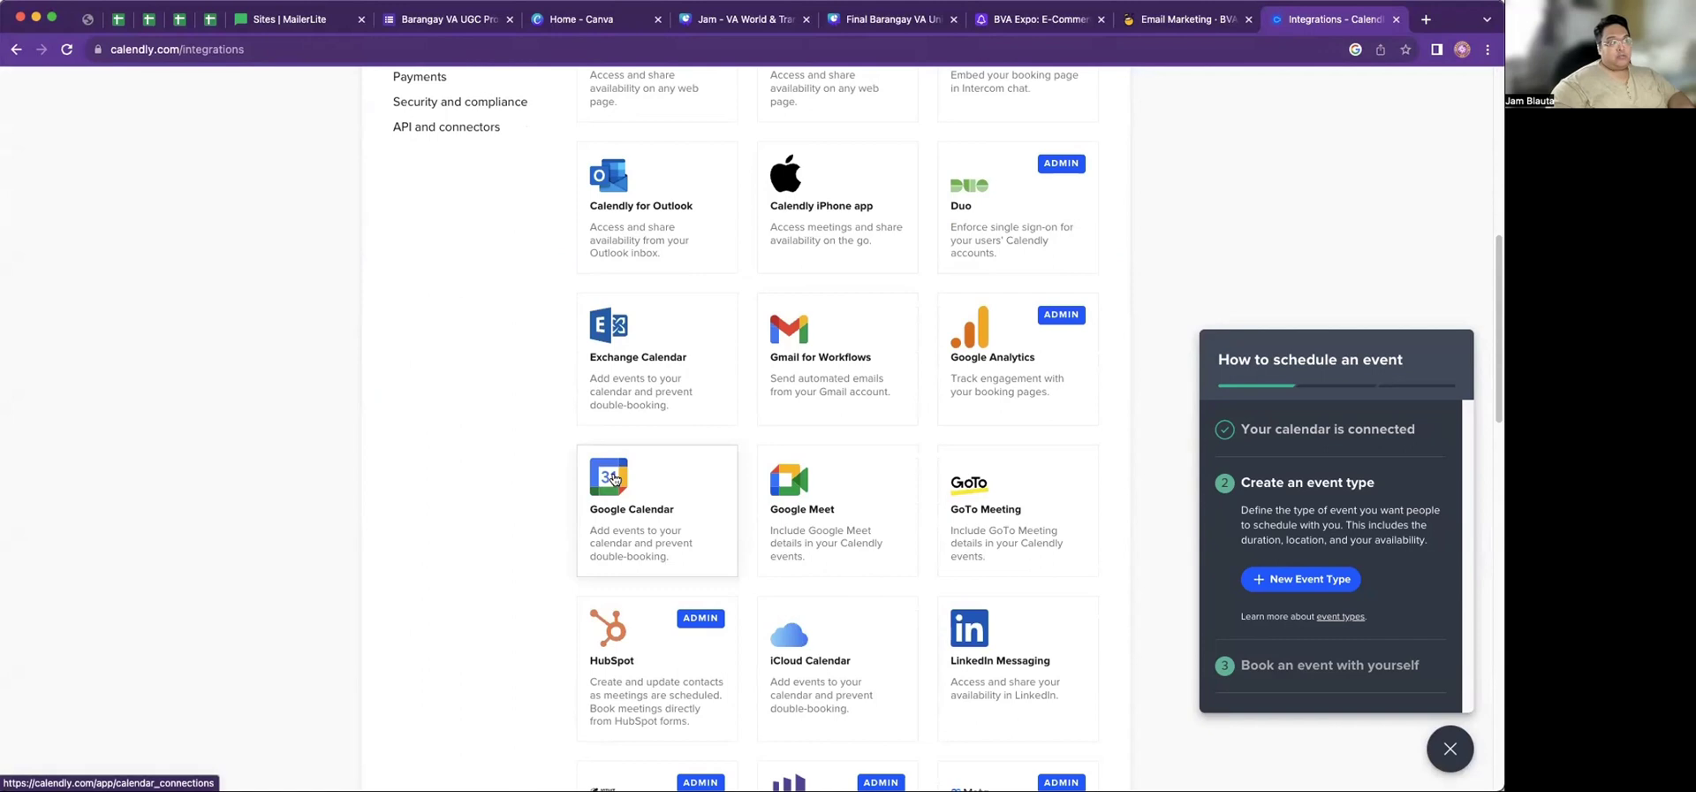
click(616, 479)
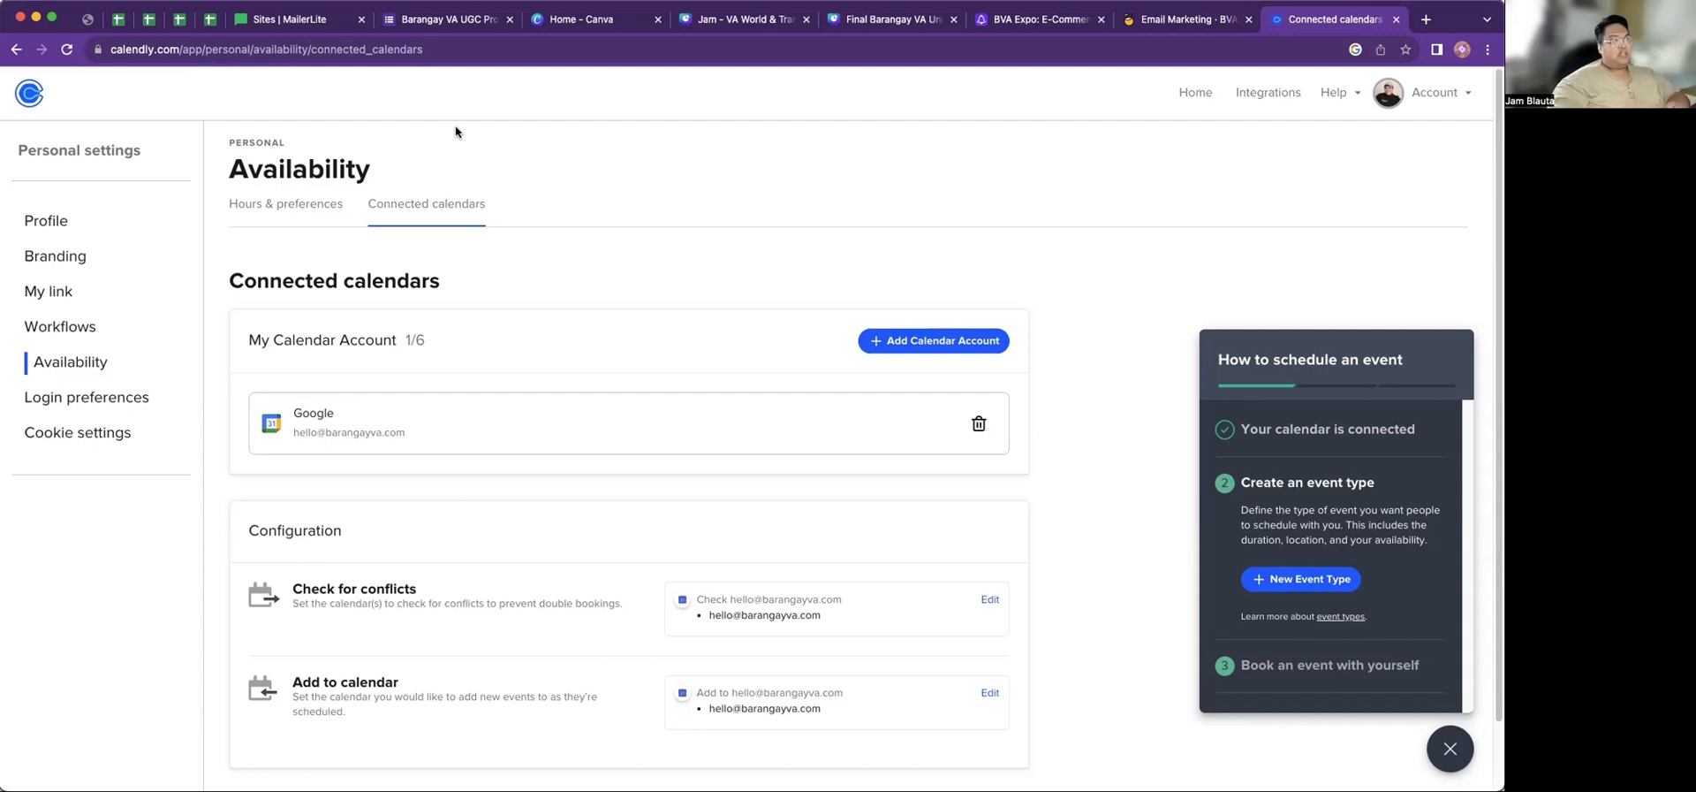
Return to the Integrations catalogue and browse Salesforce, Slack, Stripe, PayPal and WordPress
click(1270, 90)
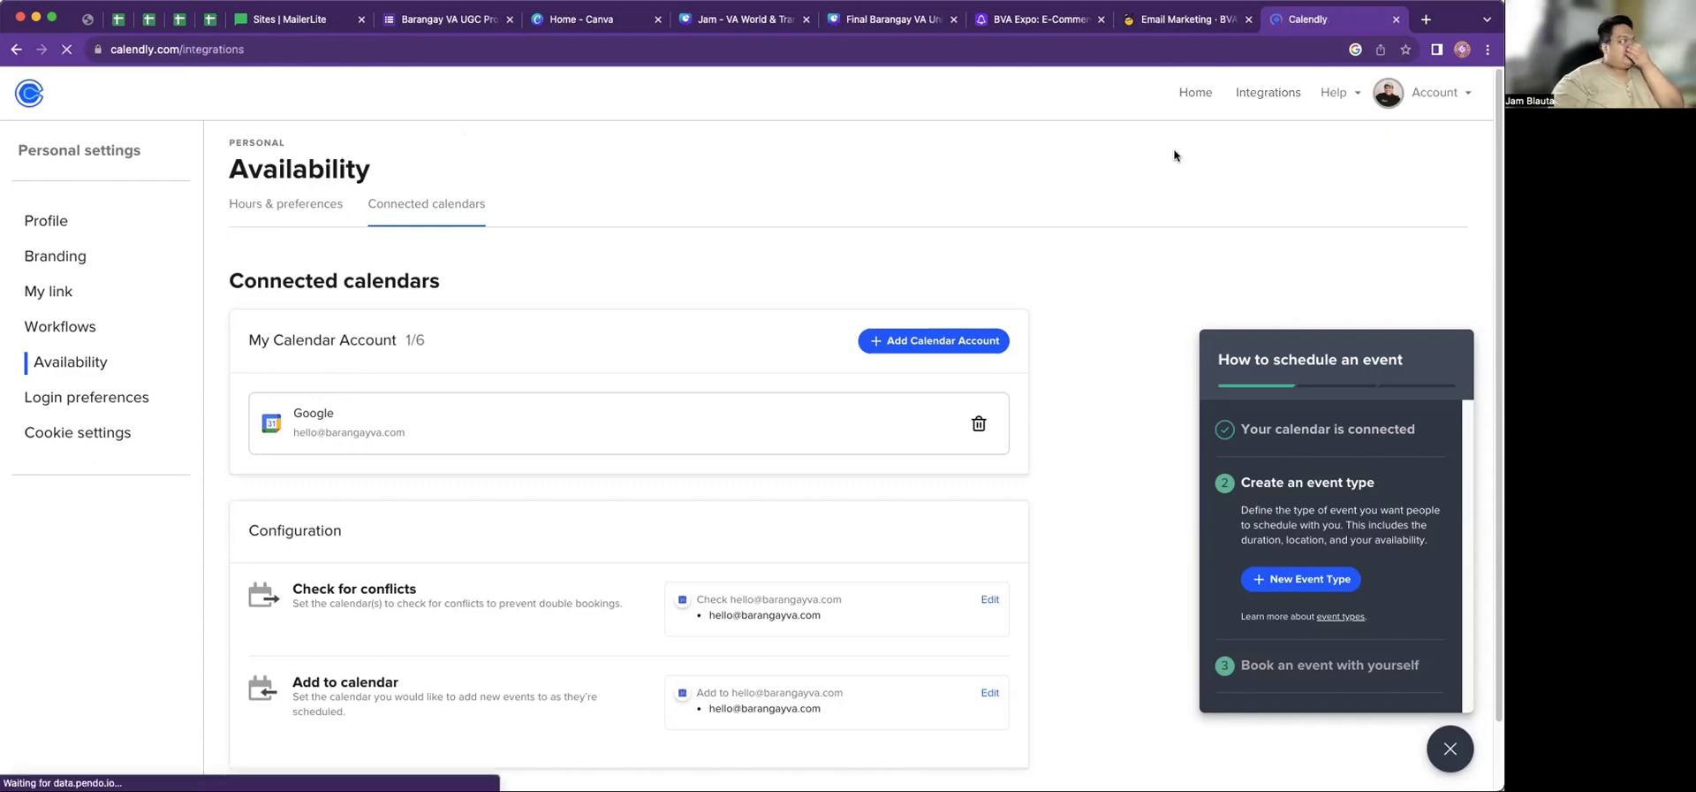
scroll(930, 361, down, 2)
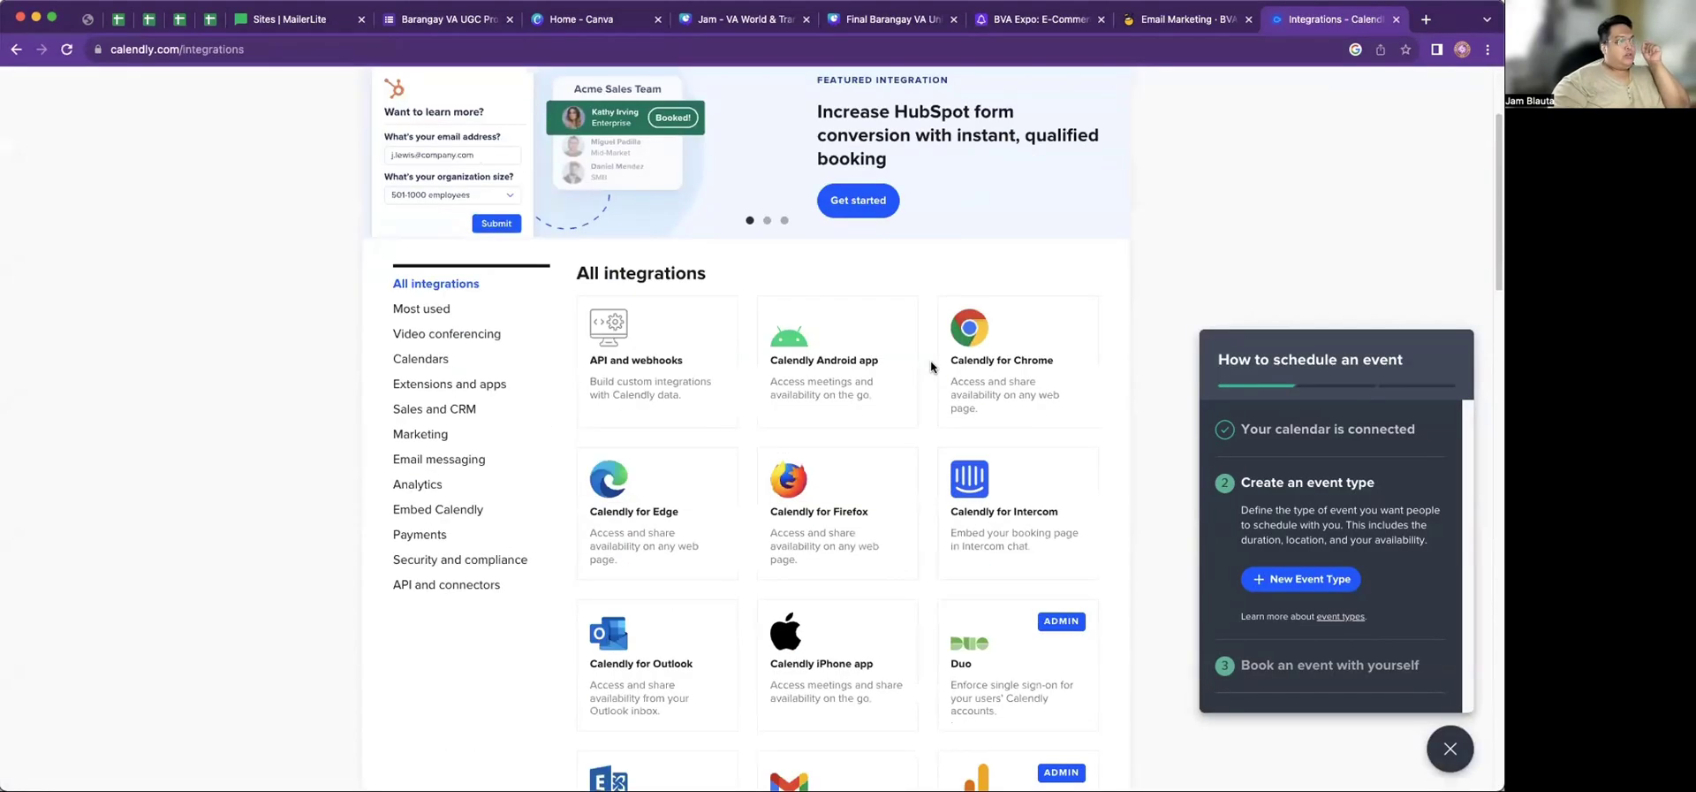
scroll(930, 367, down, 15)
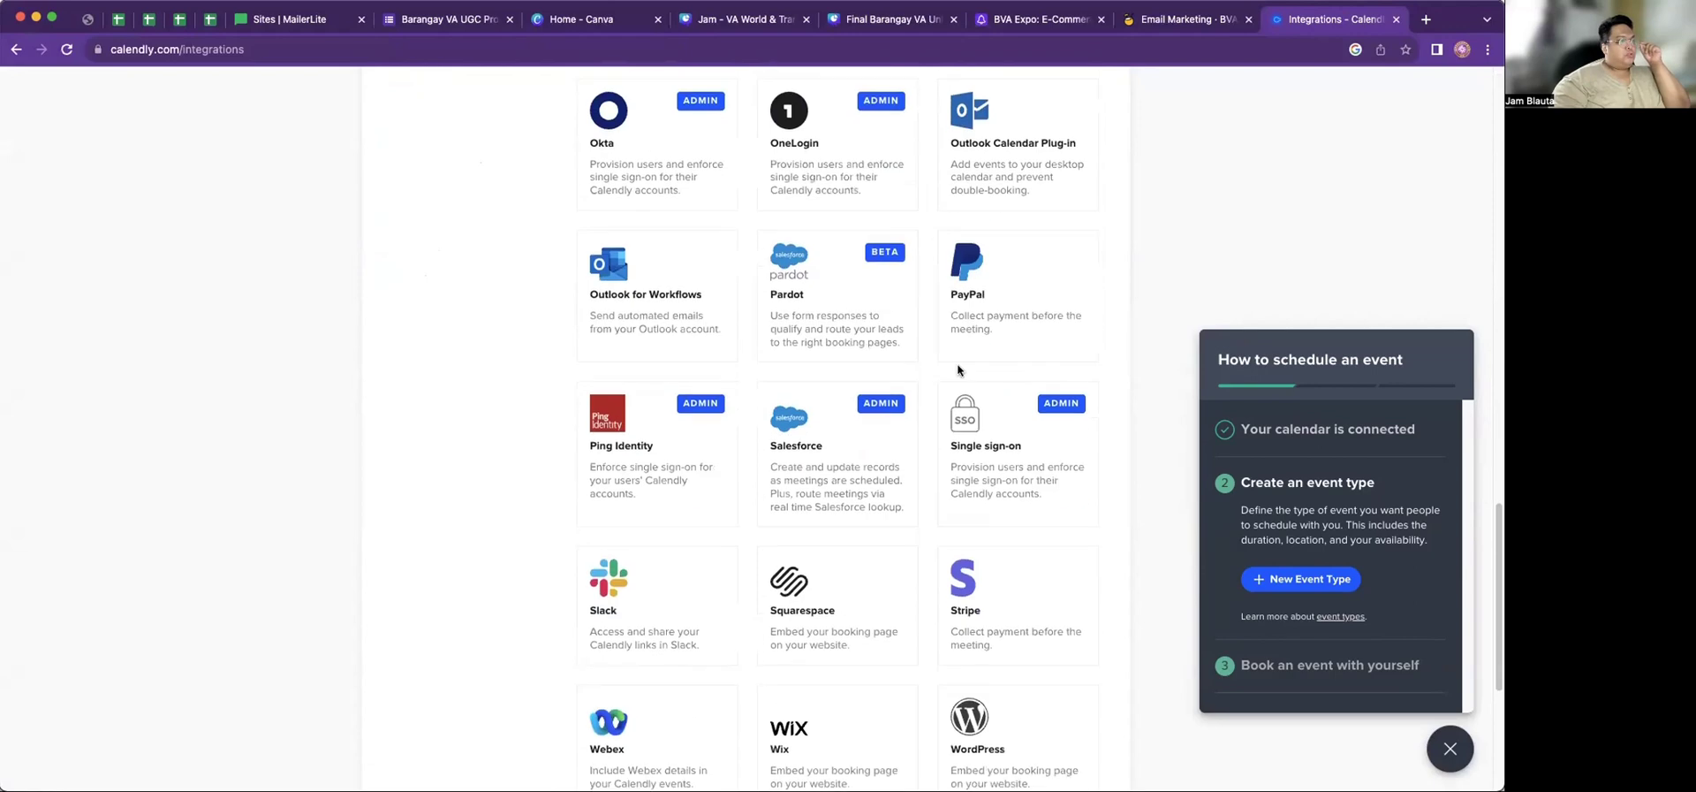
scroll(957, 369, down, 4)
Start connecting Zoom and sign in with another Google account's email and password
click(816, 489)
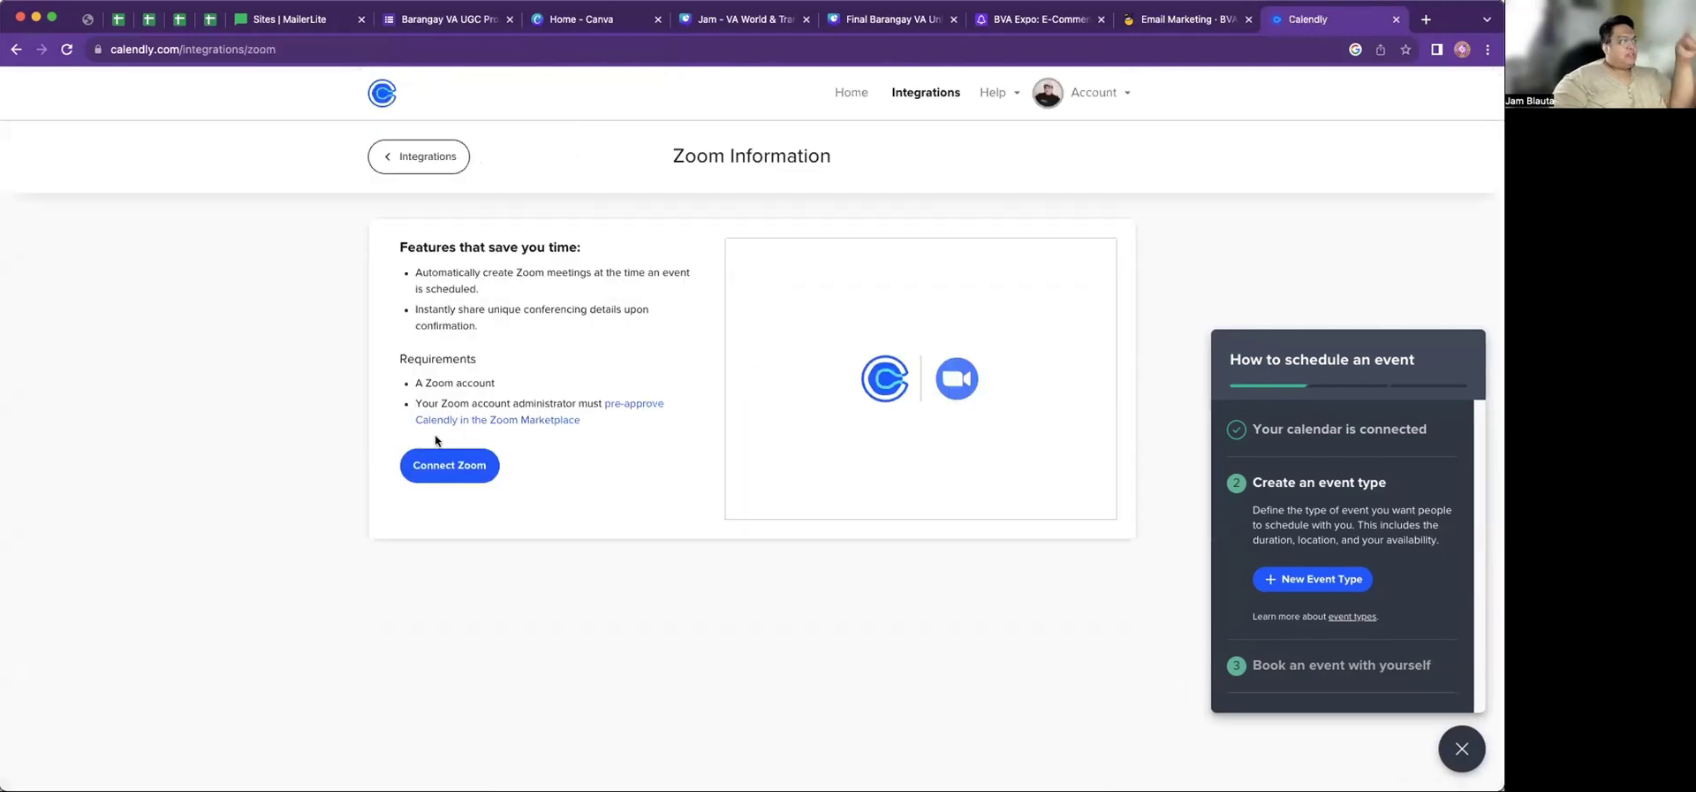
click(459, 468)
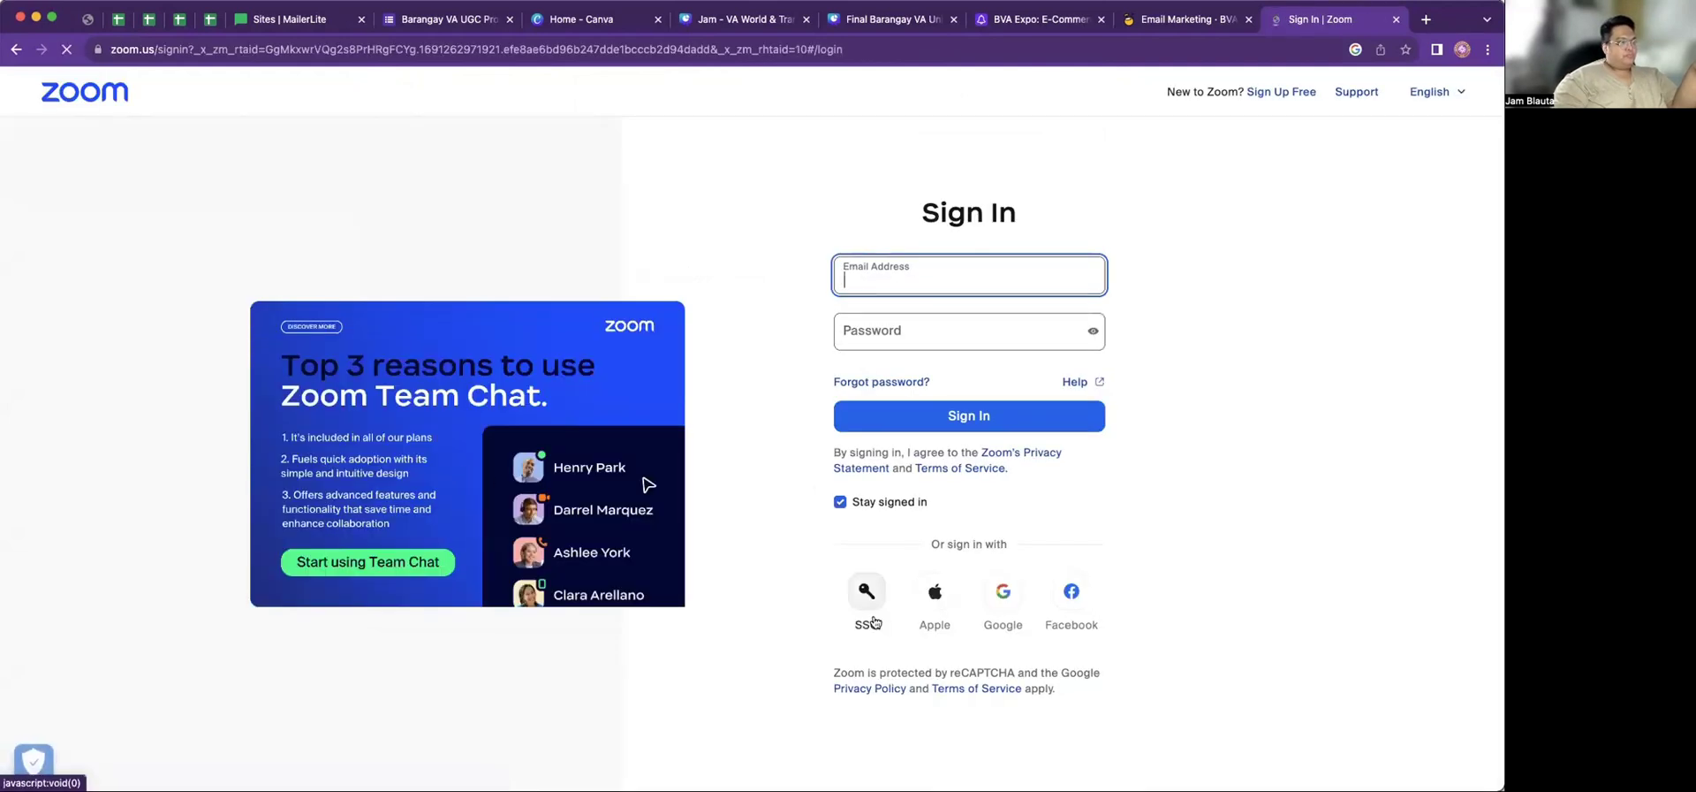
click(1003, 598)
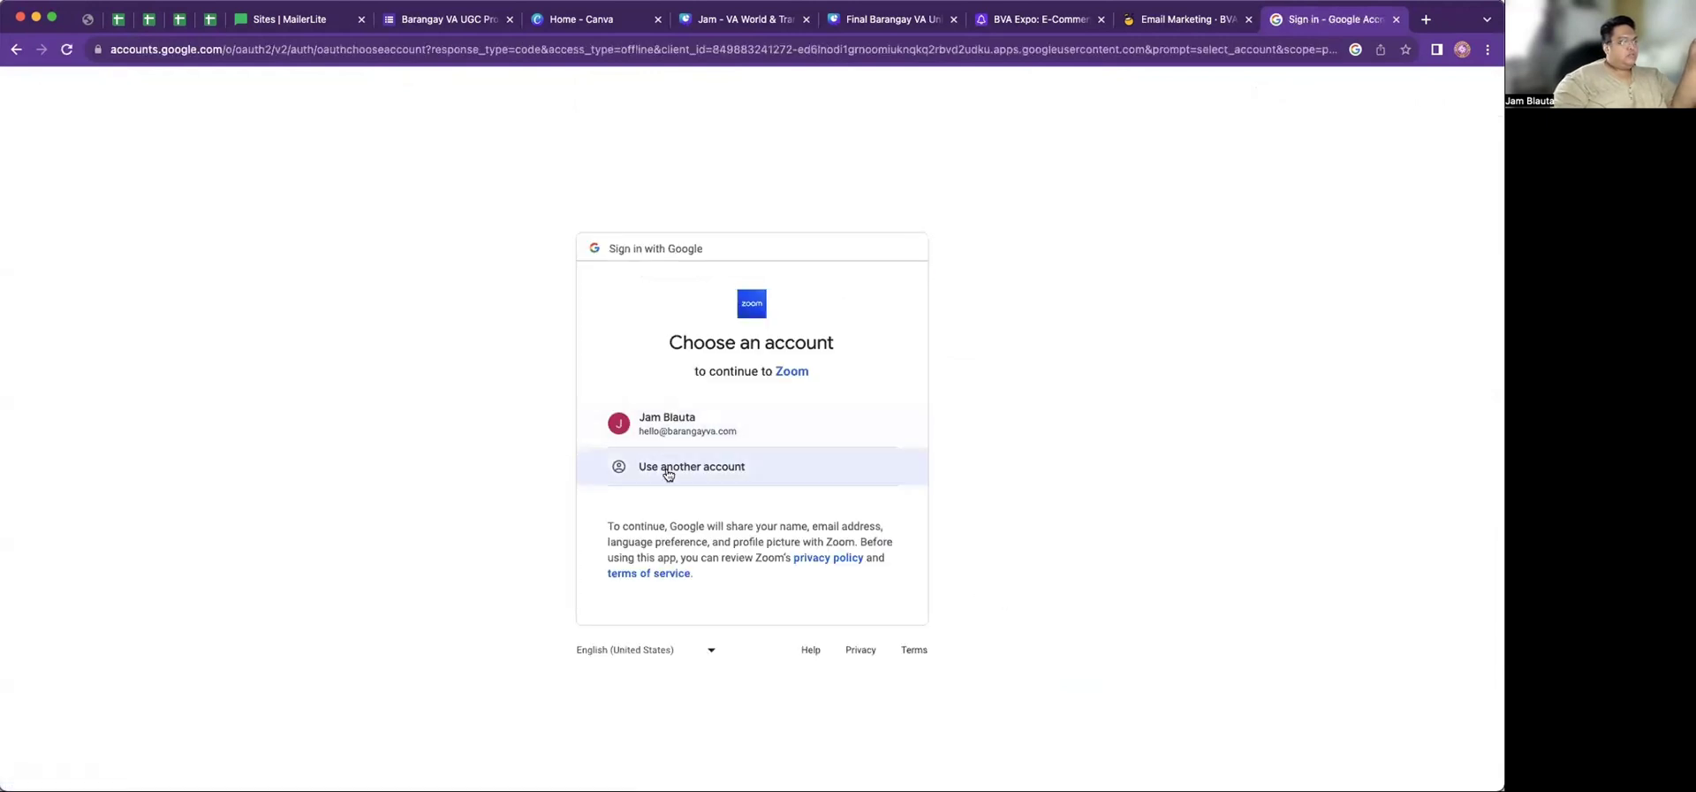
click(668, 474)
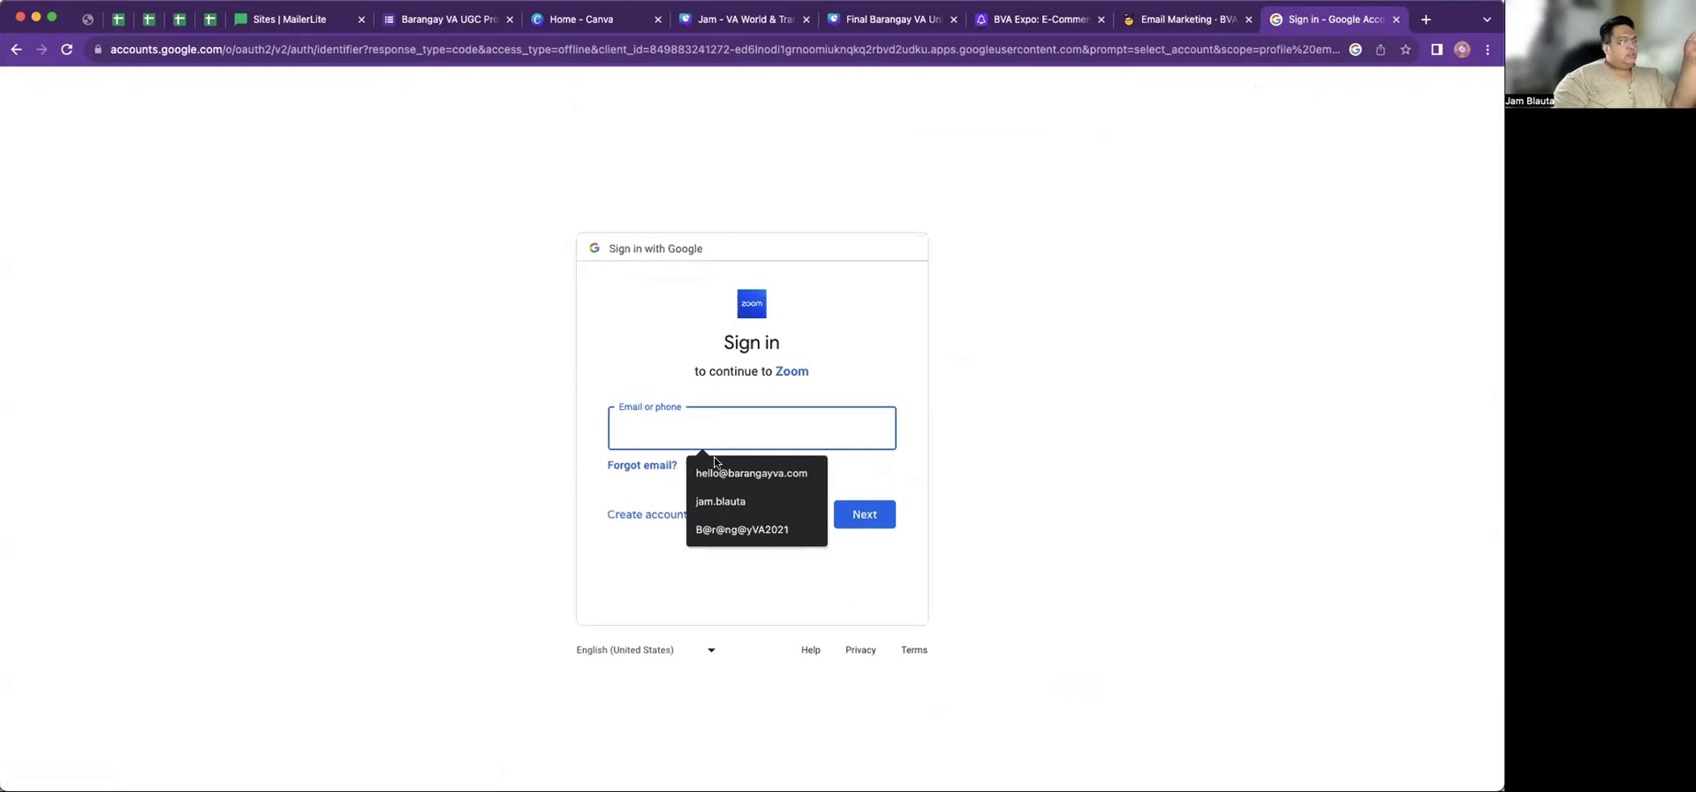
click(707, 501)
click(854, 513)
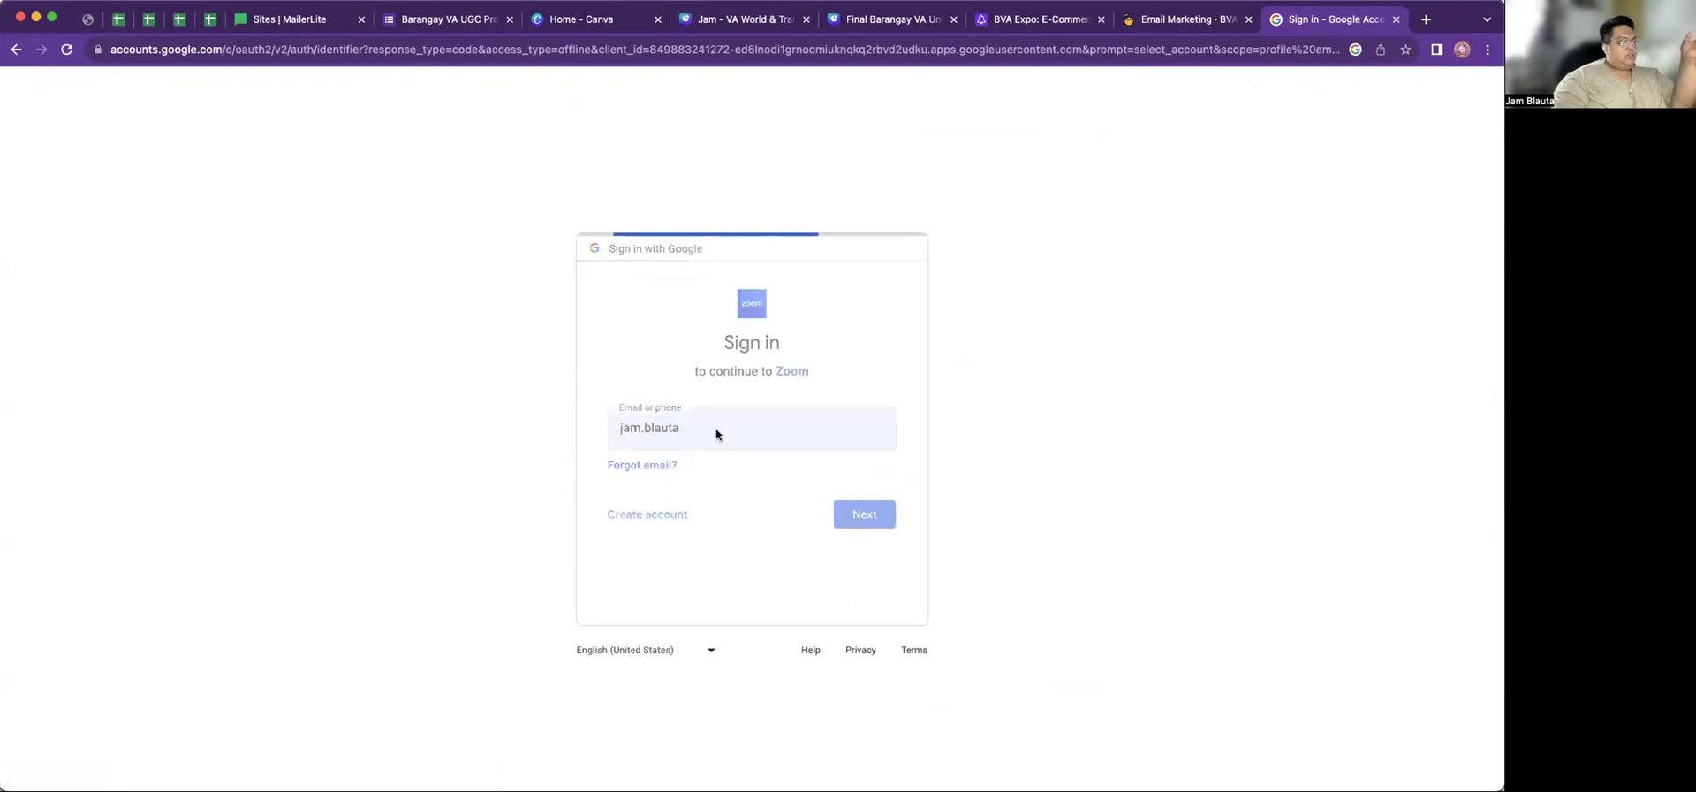
text(*)
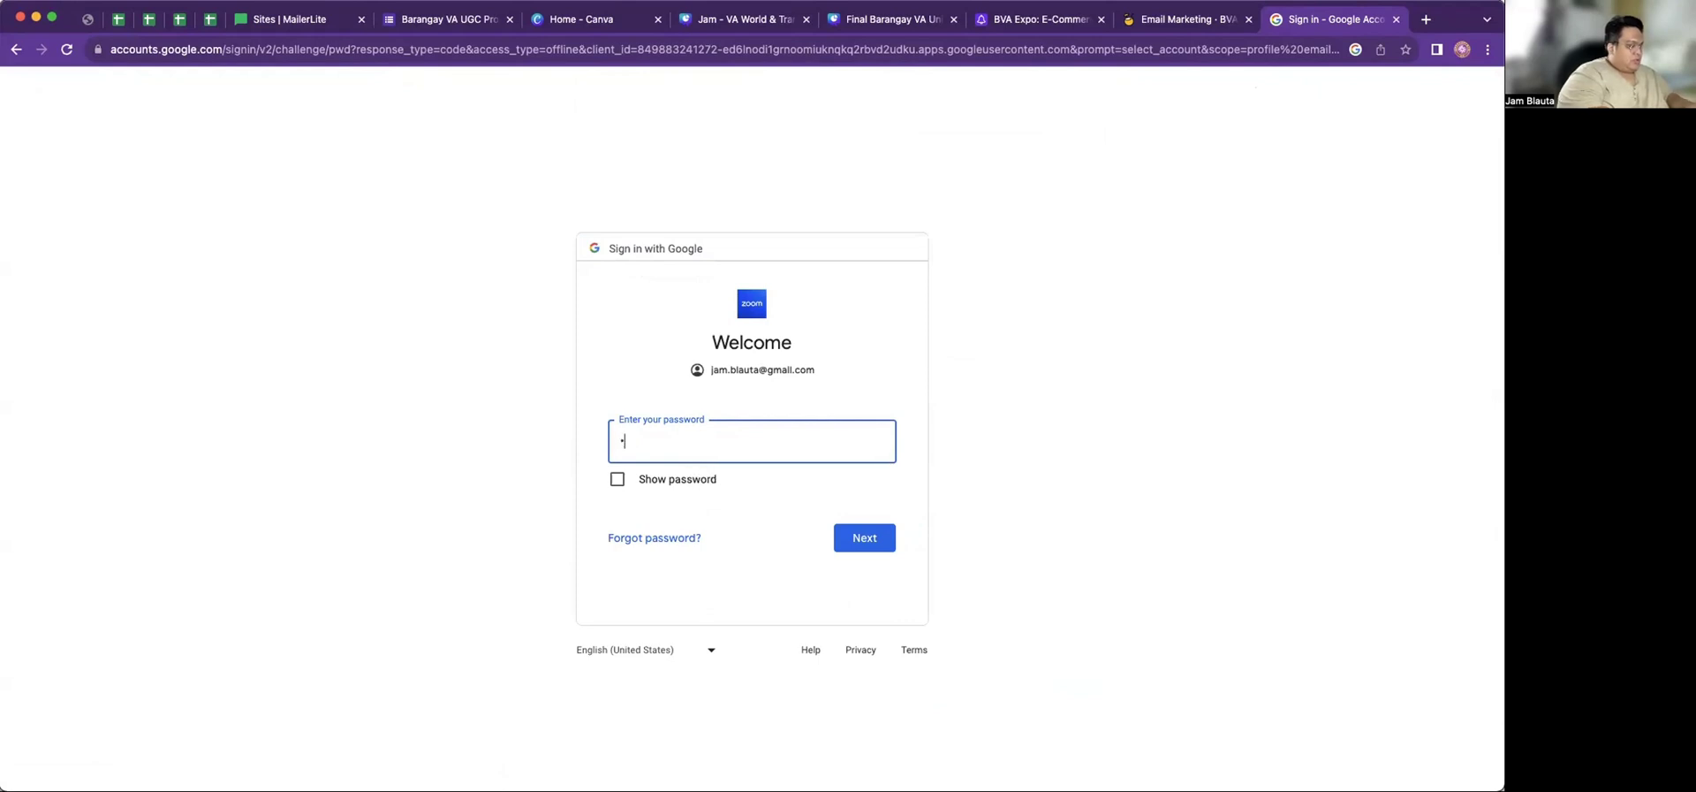
text(*********)
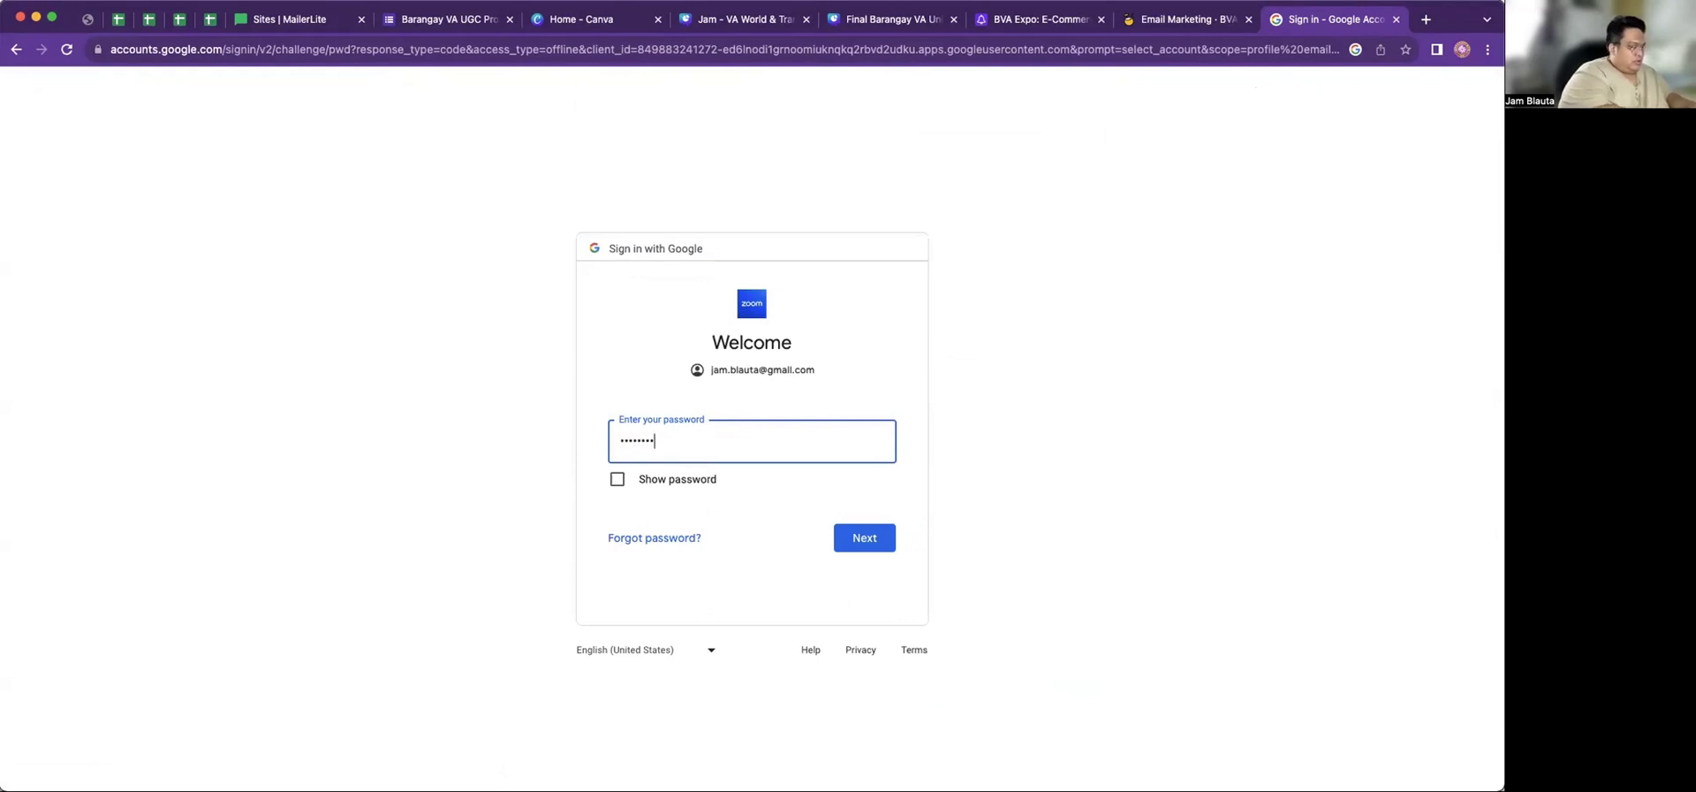
text(***)
click(854, 538)
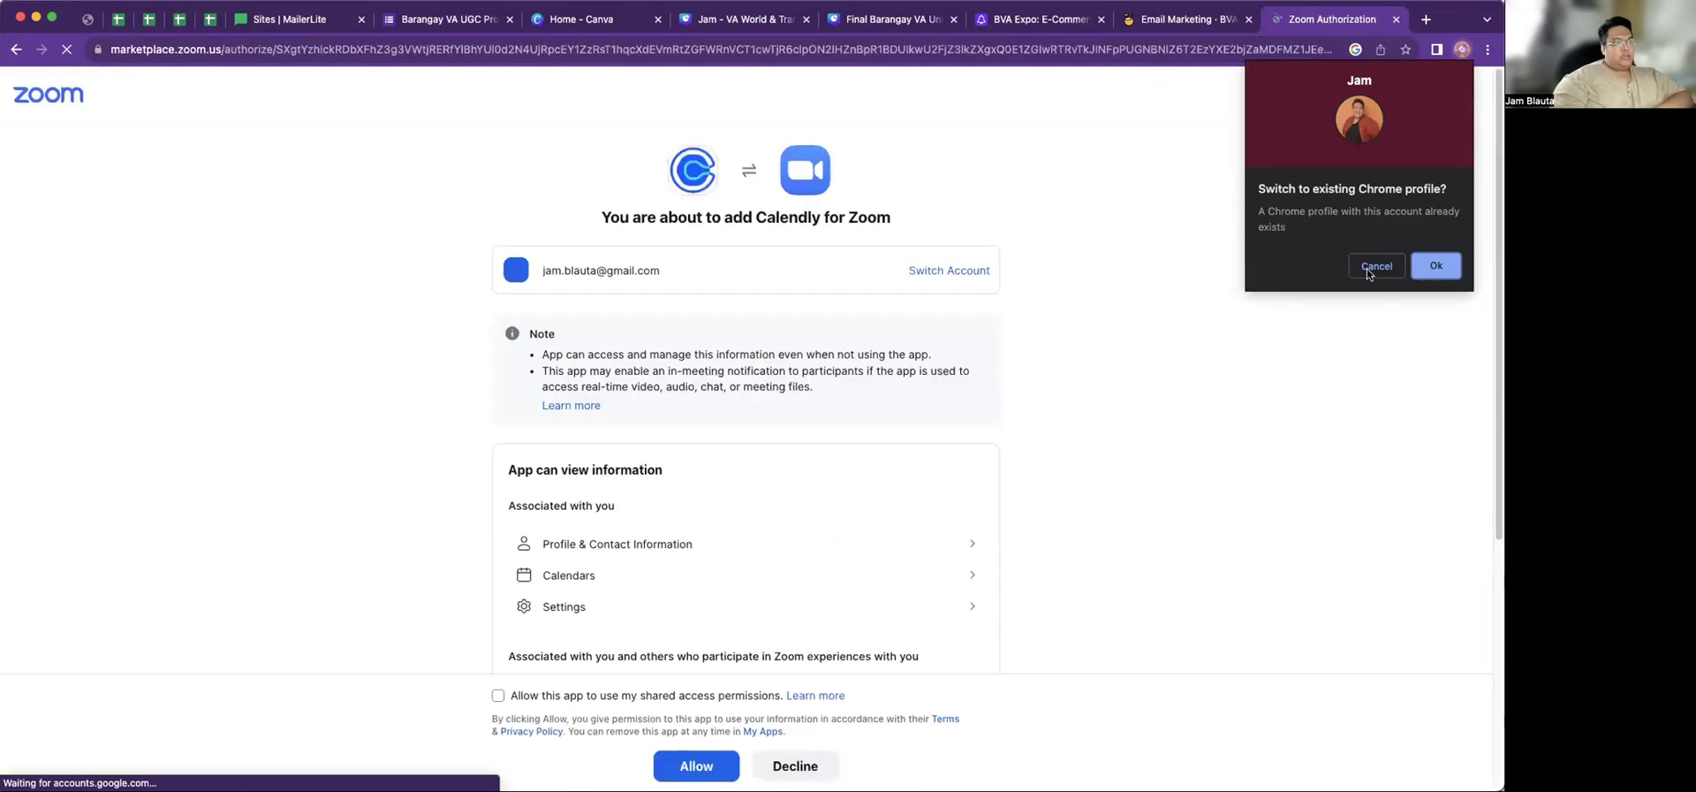
Enable shared access permissions and authorize Calendly for Zoom
scroll(929, 443, down, 5)
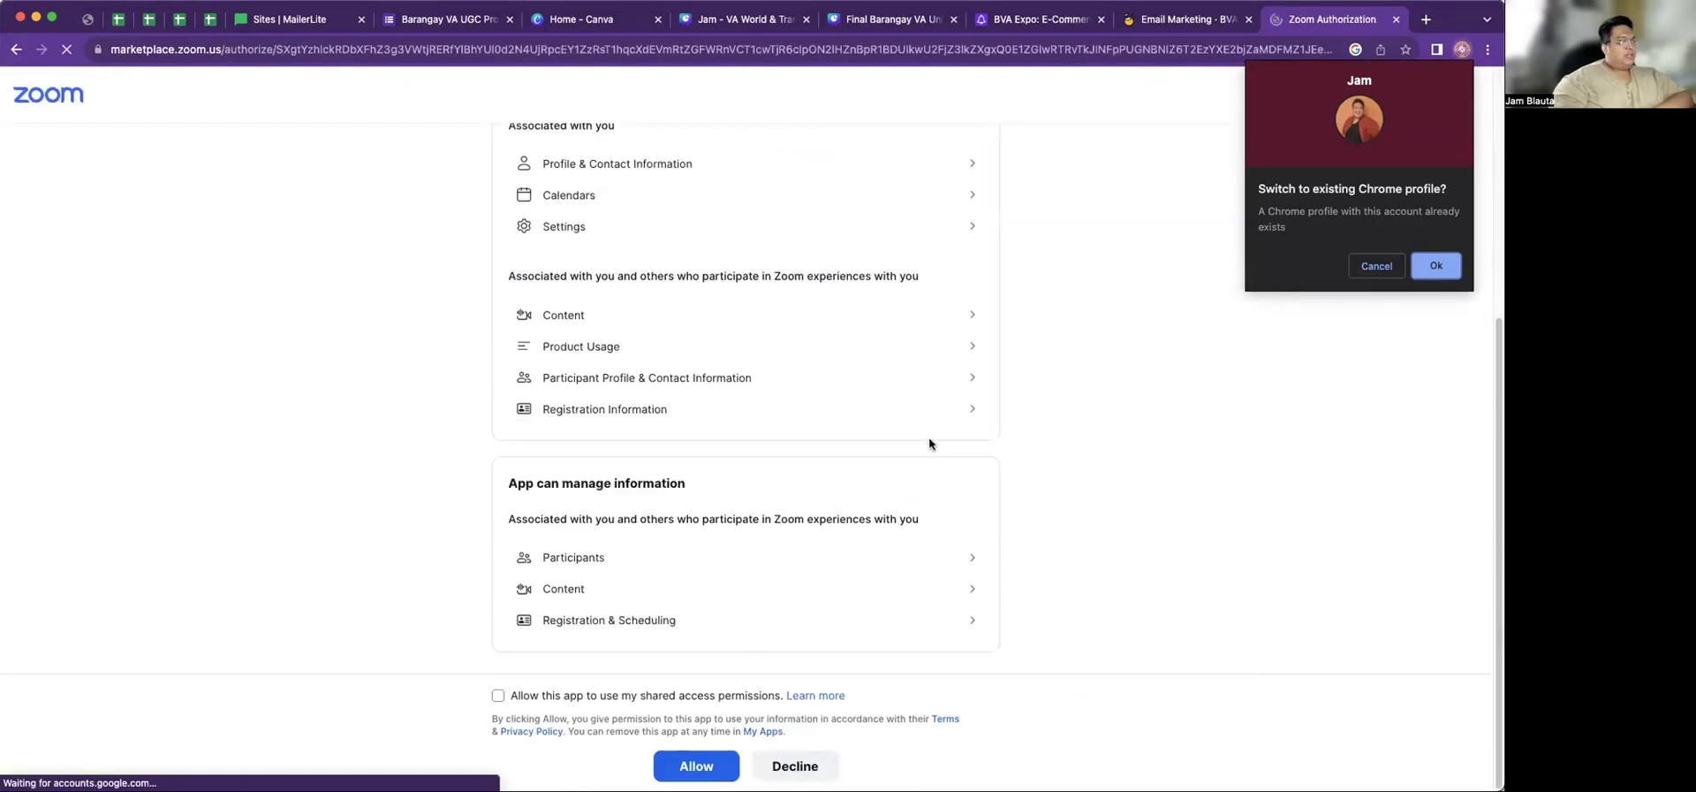
click(497, 696)
click(690, 765)
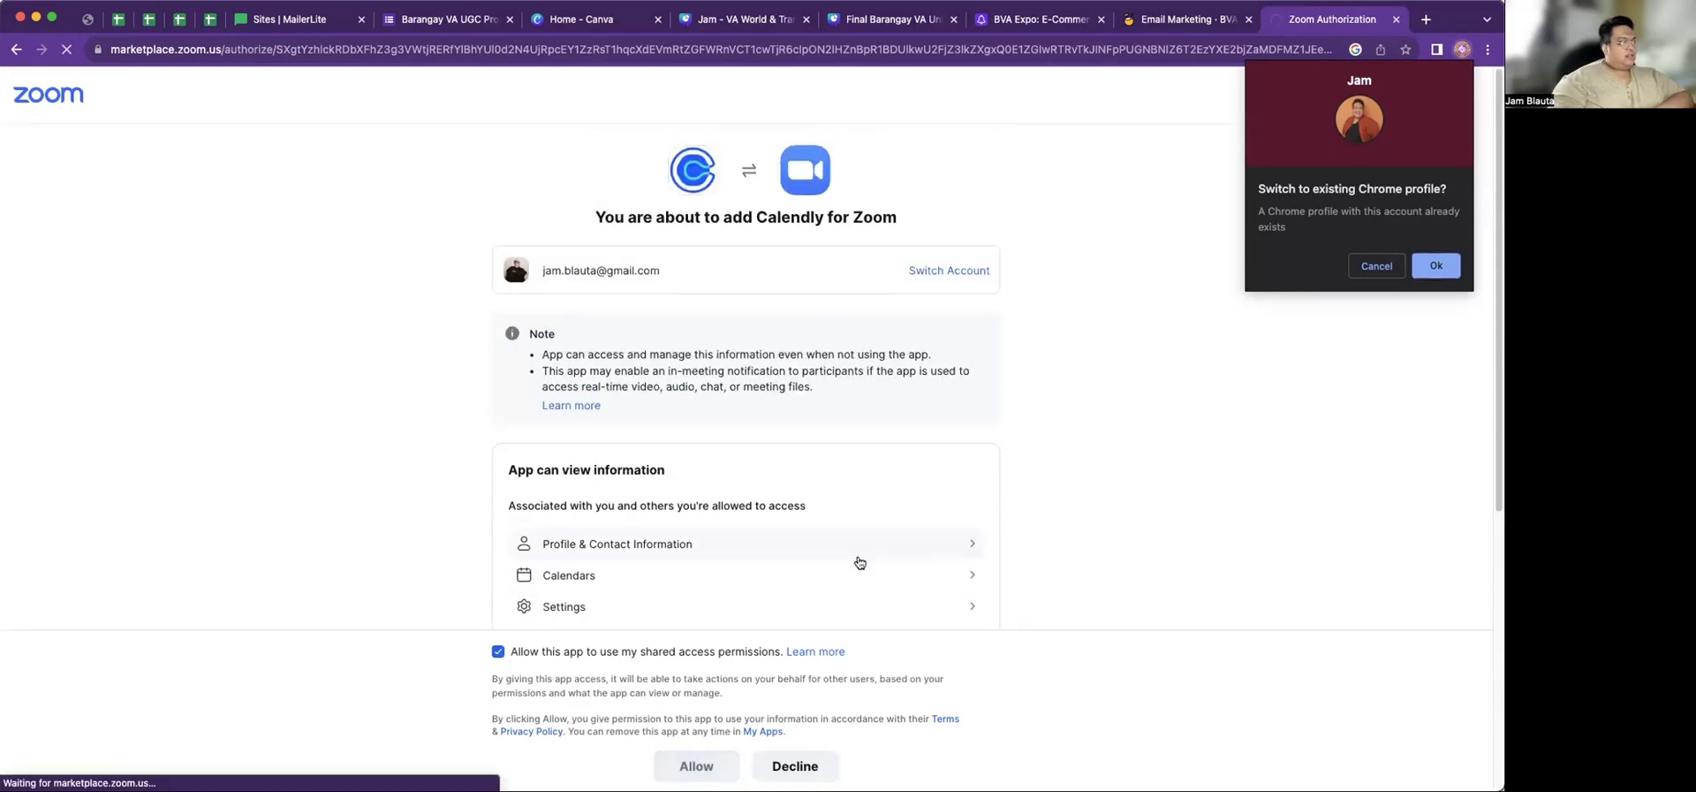
scroll(855, 560, down, 5)
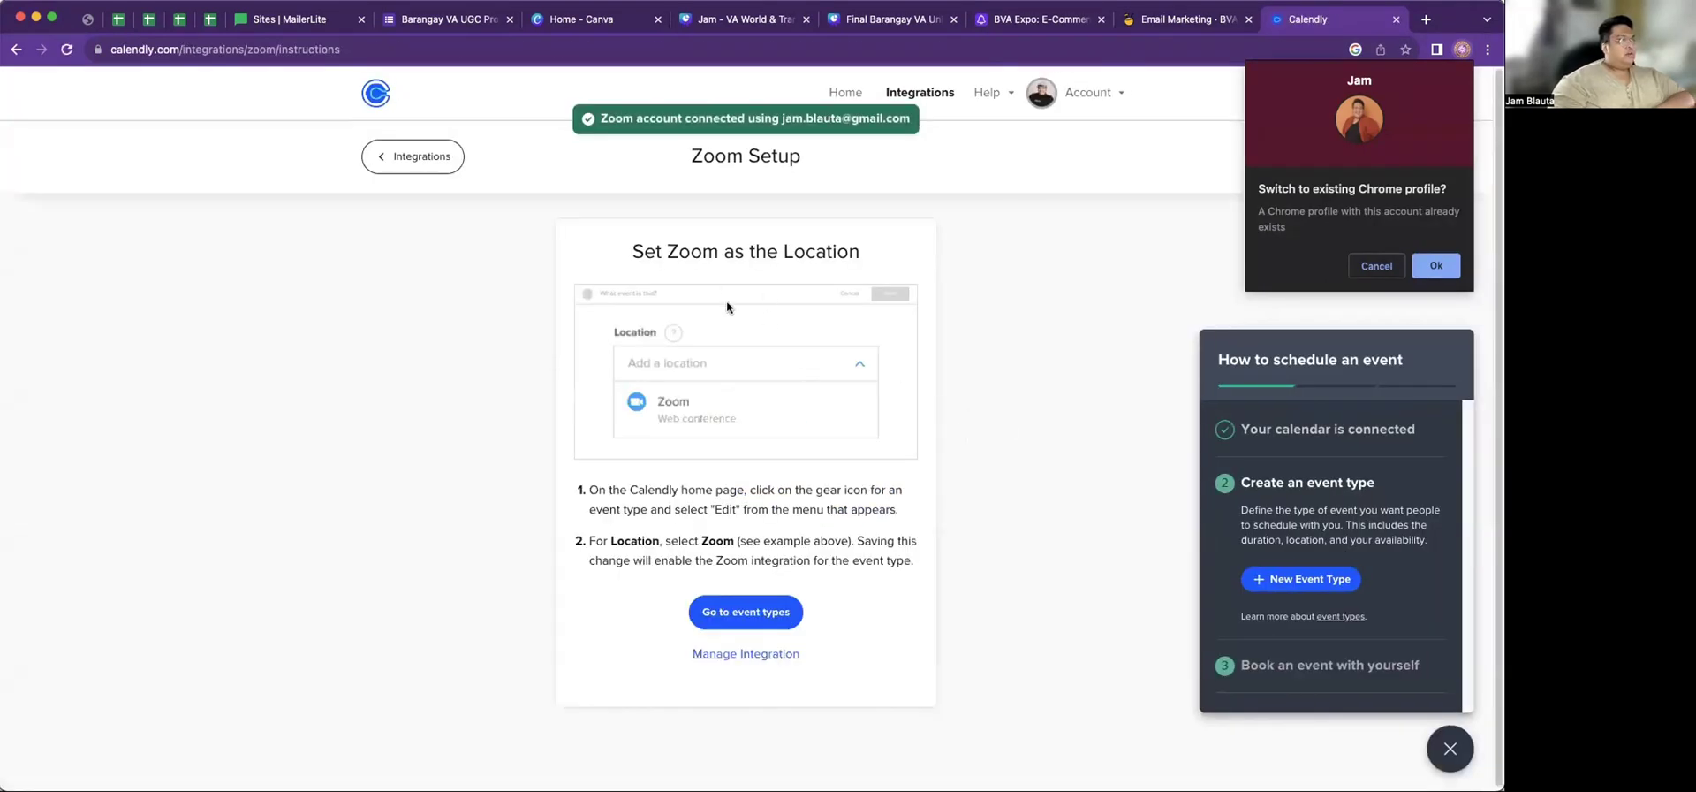
Open the 30 Minute Meeting event type for editing
click(852, 94)
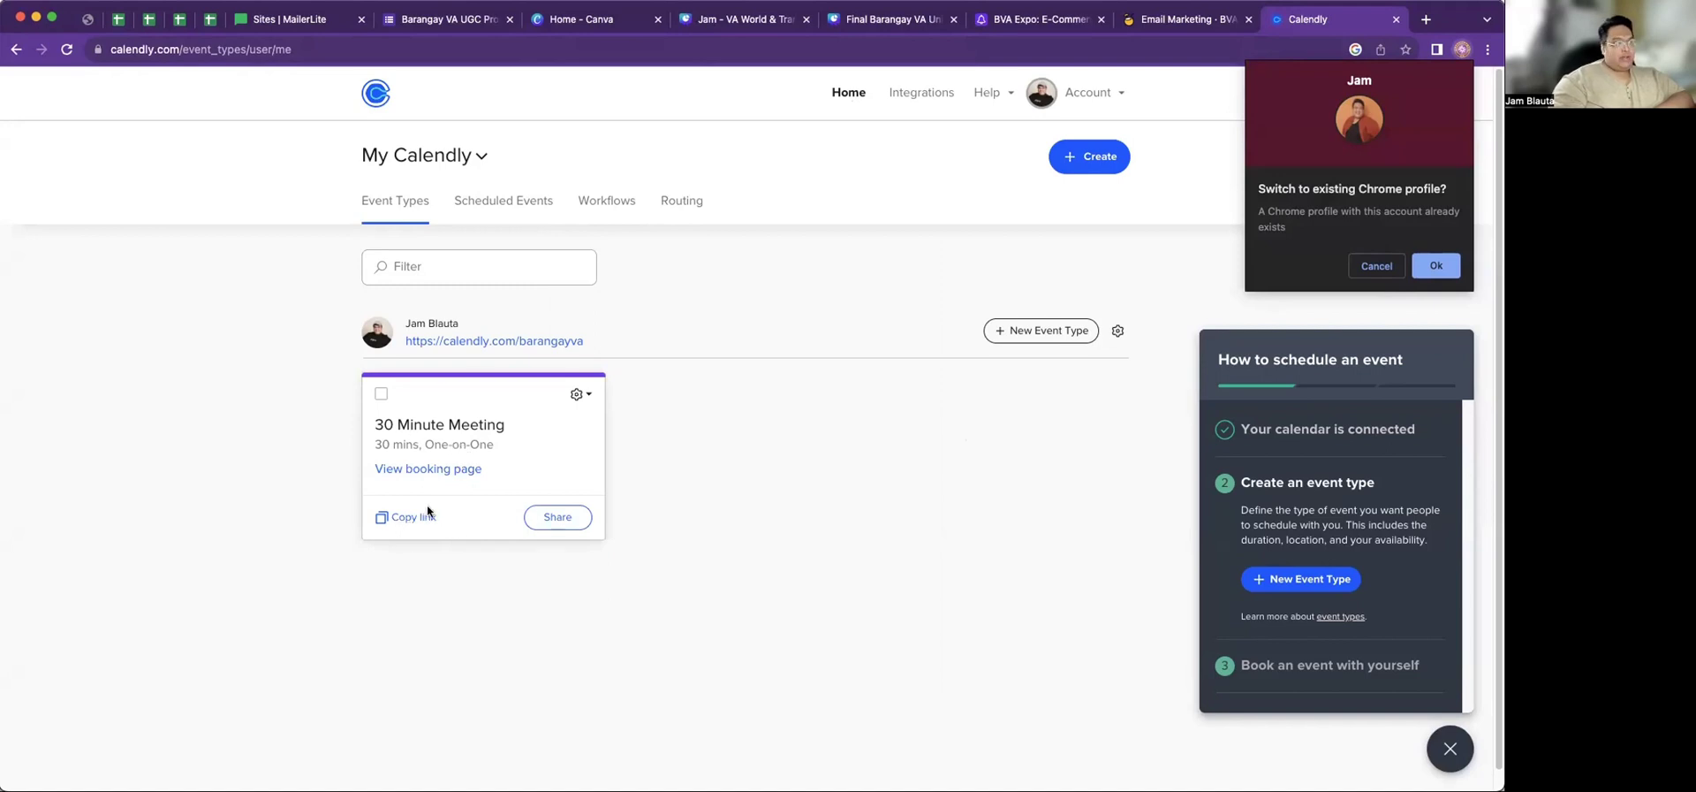
click(582, 395)
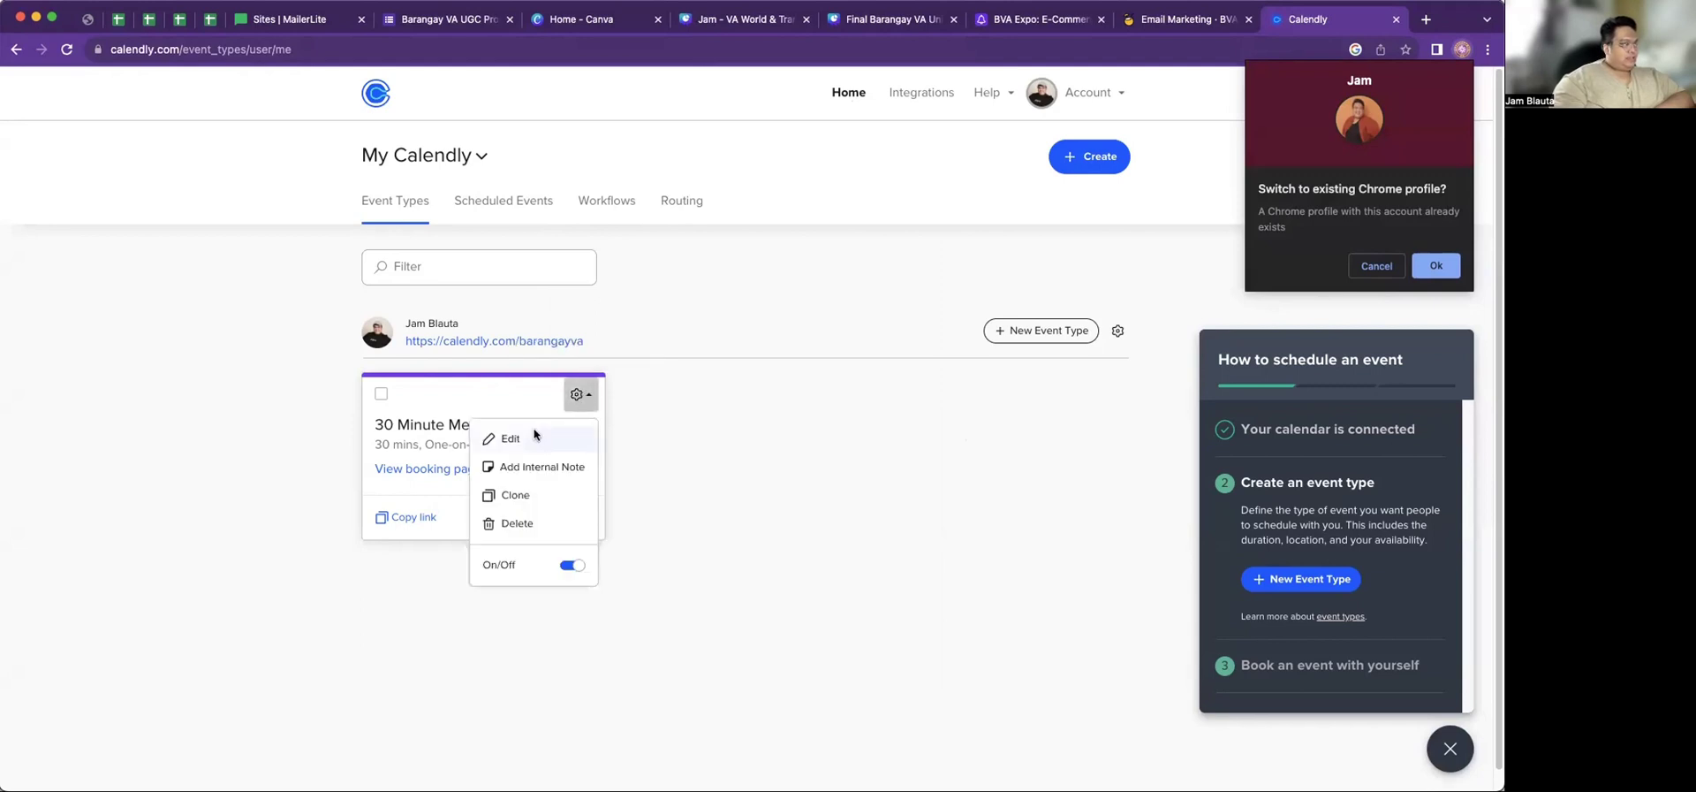
click(510, 438)
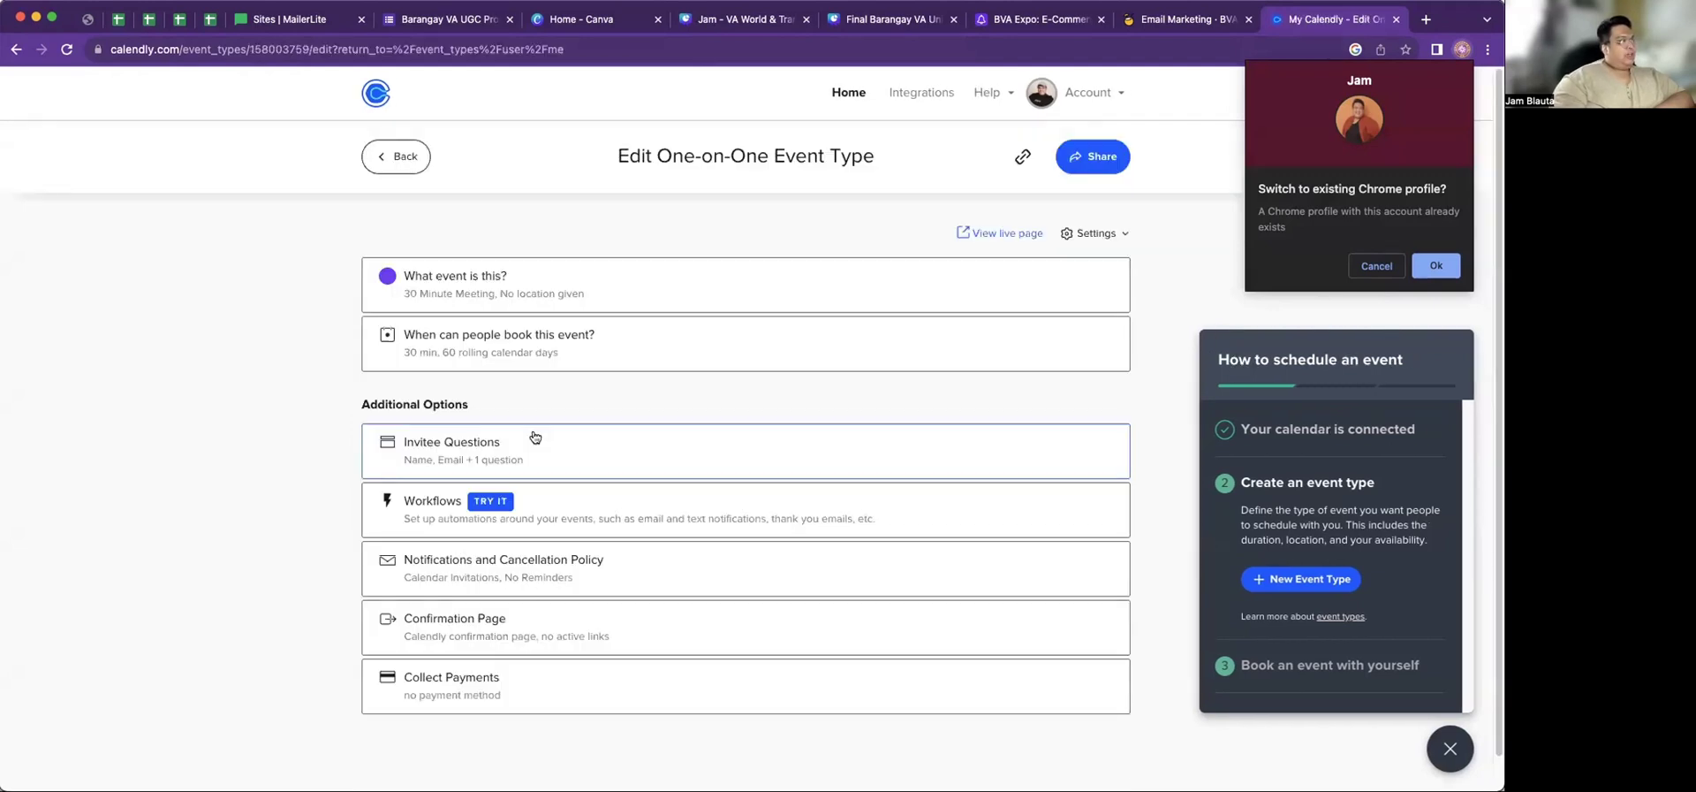
Rename the event to 'Discovery Call' and set its location to Zoom
click(443, 284)
drag(550, 389, 351, 365)
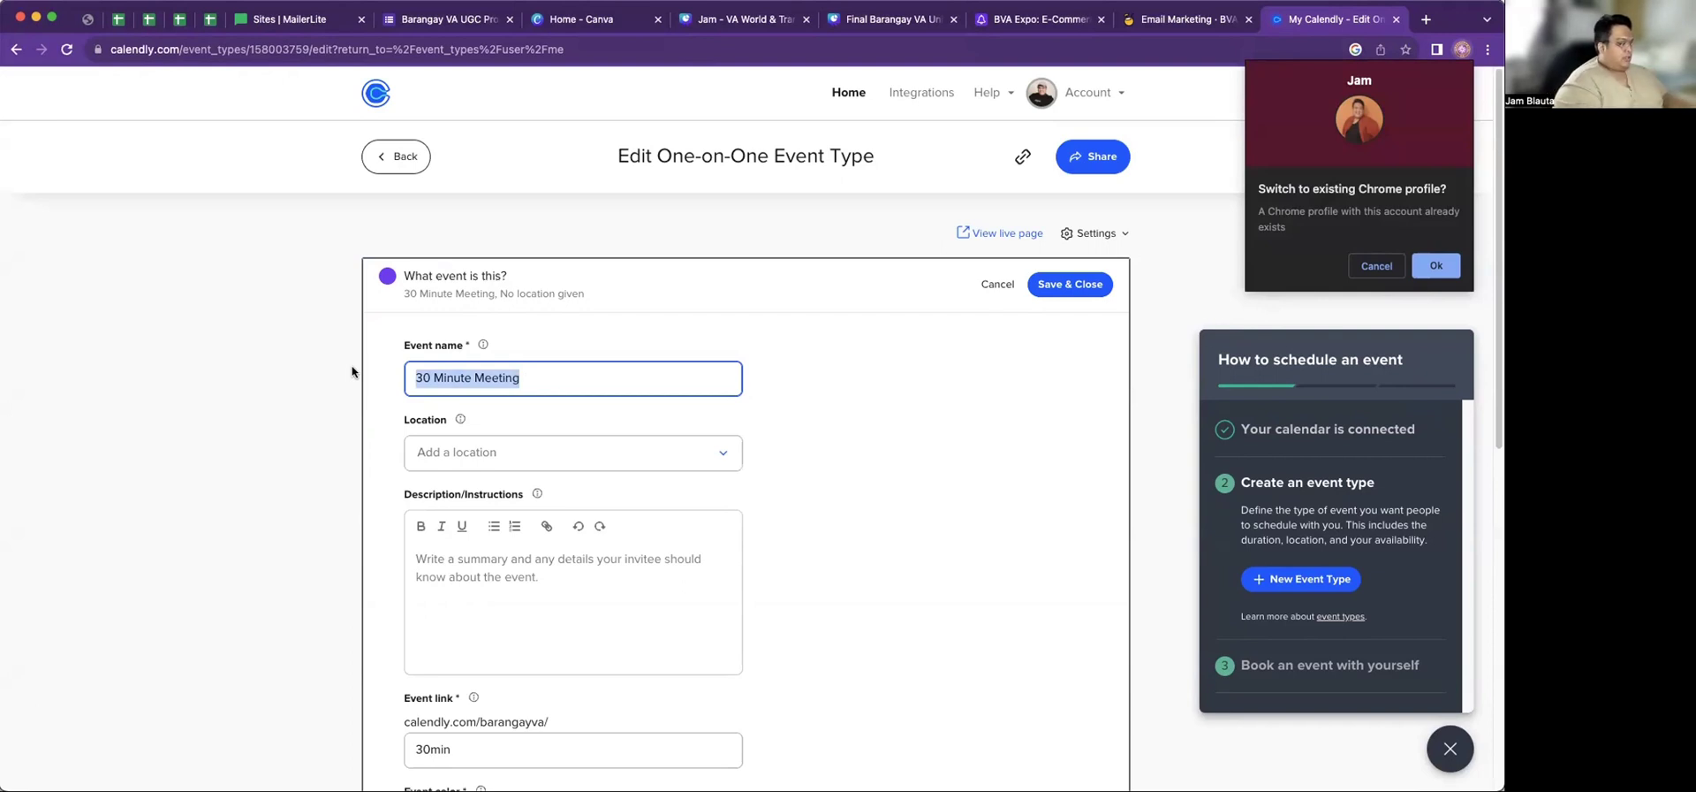
text(S)
key(BackSpace)
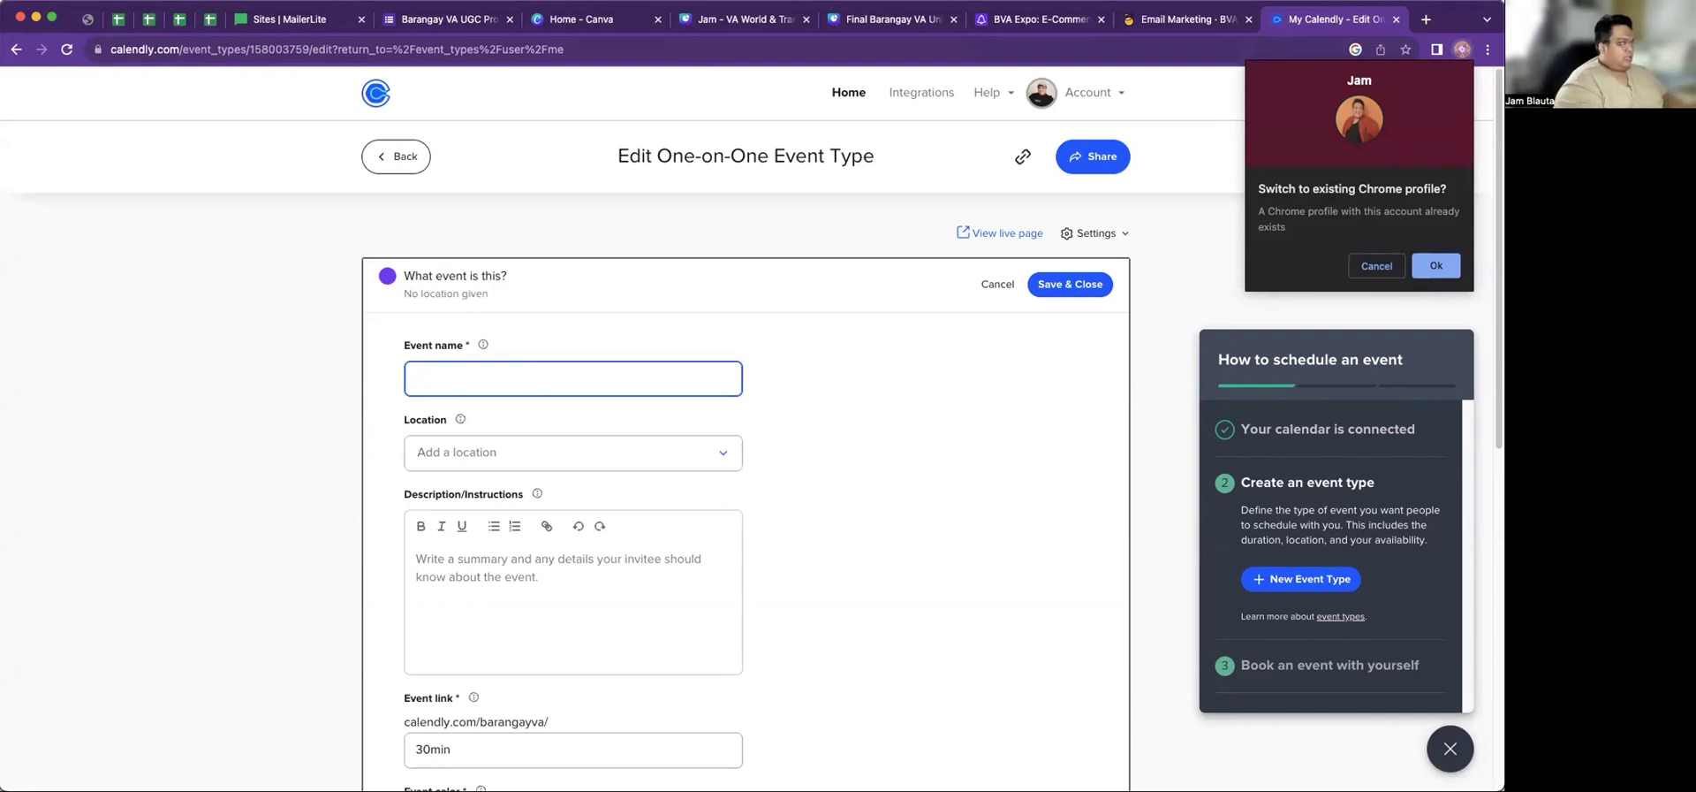
text(Discover)
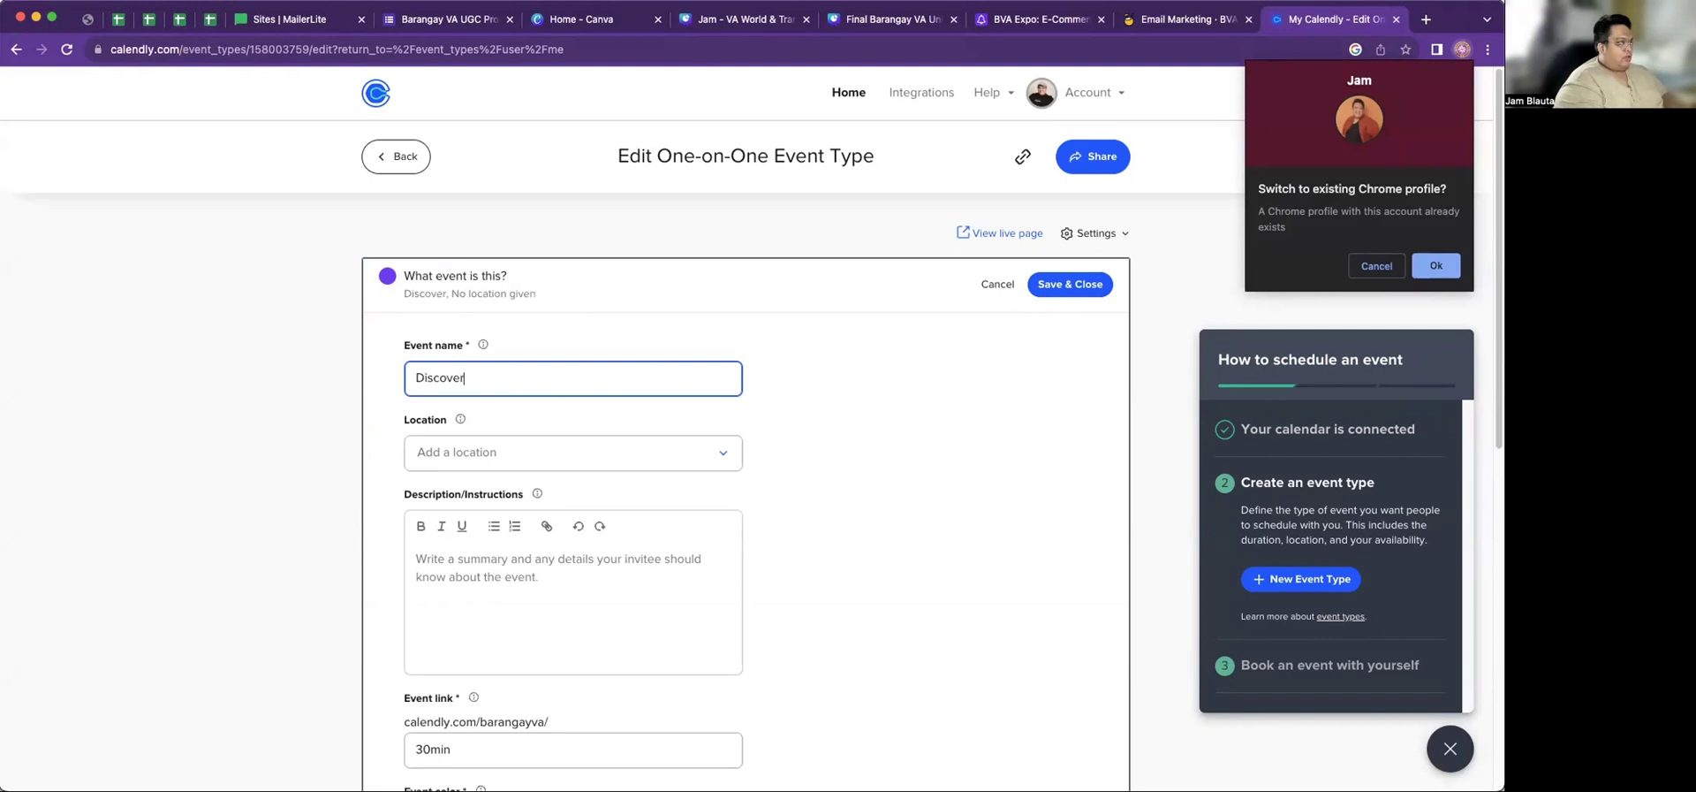
text(y Call)
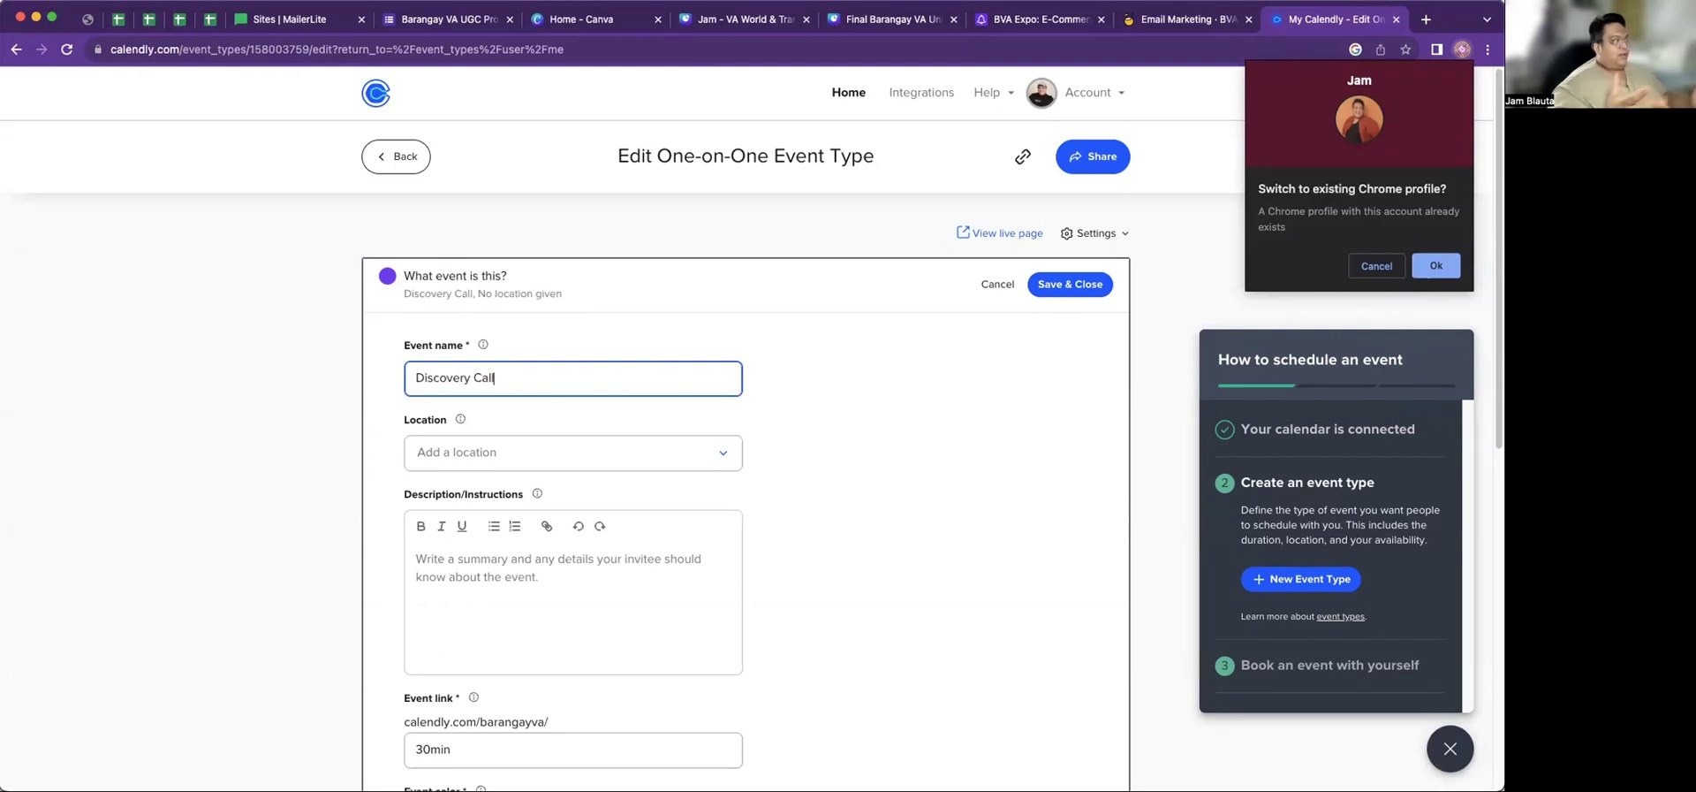
click(575, 461)
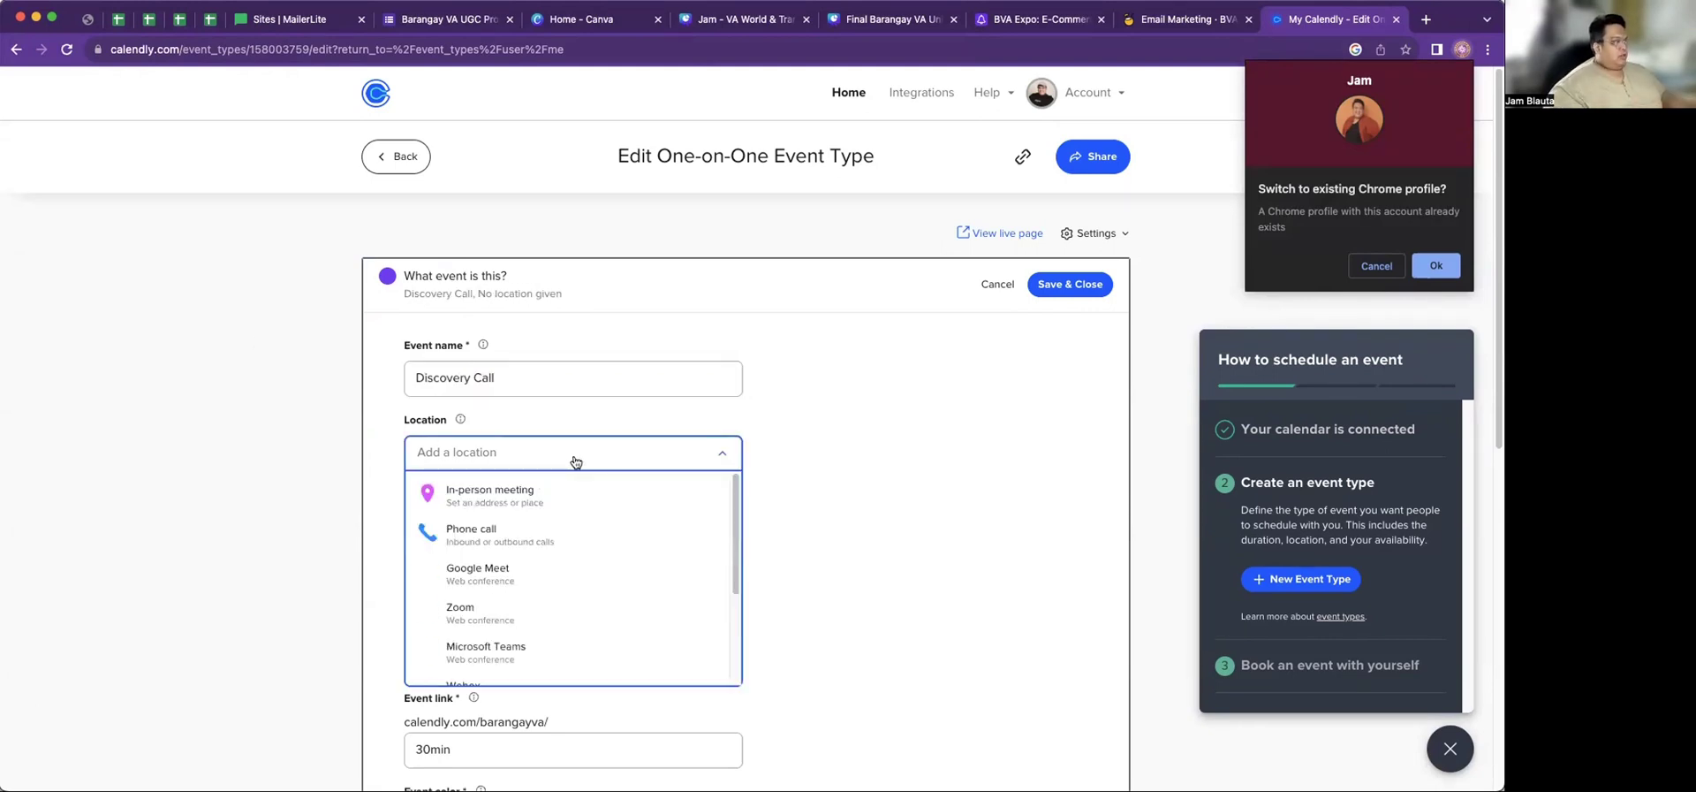
click(502, 610)
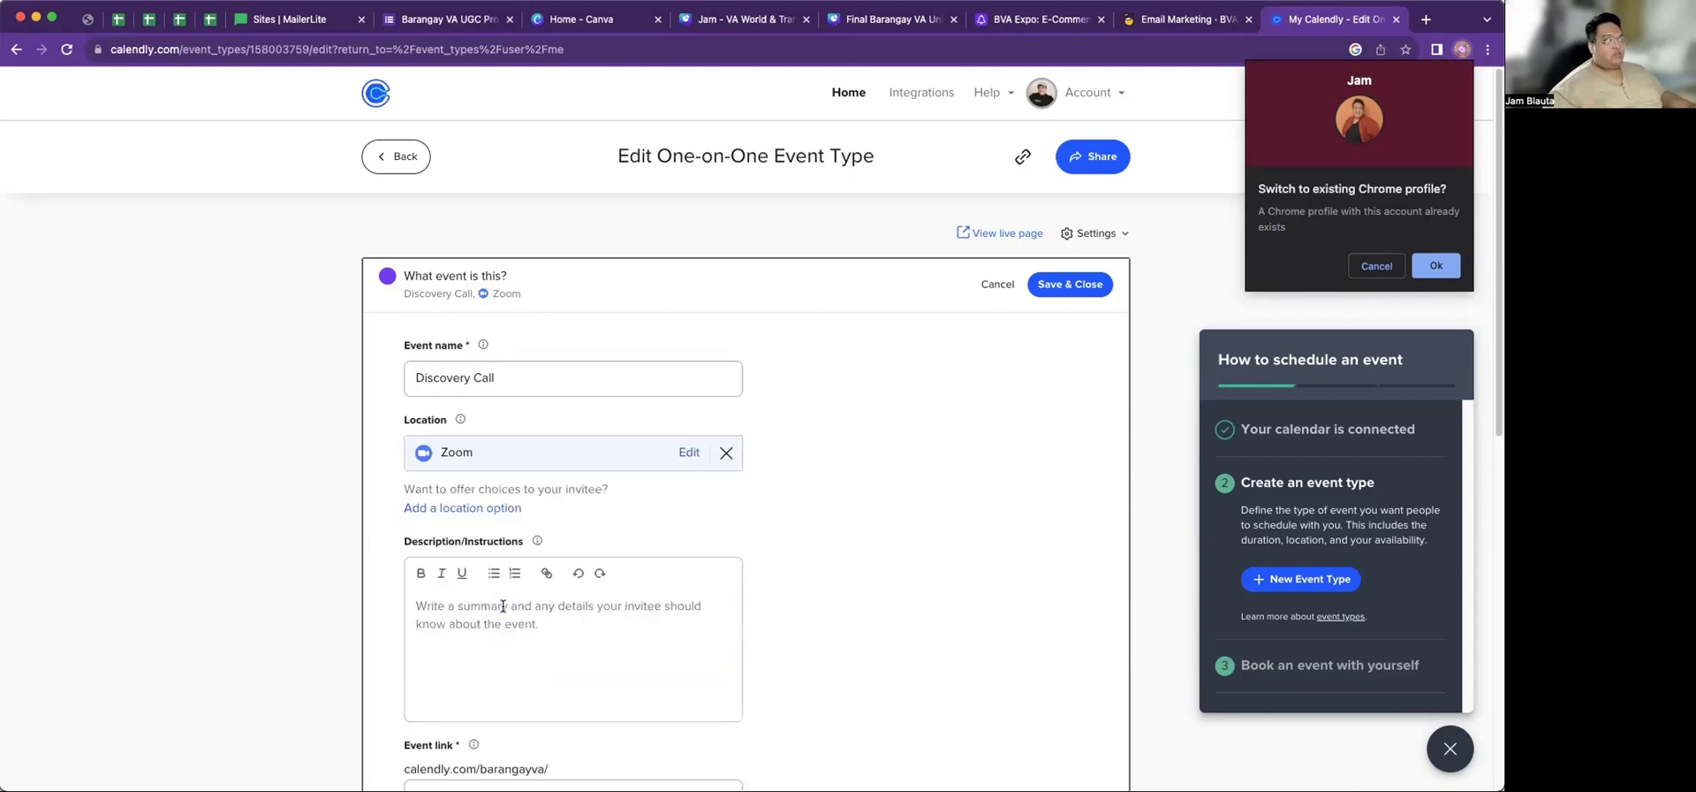
Begin typing the invitee welcome text in the Description/Instructions editor
scroll(615, 551, down, 3)
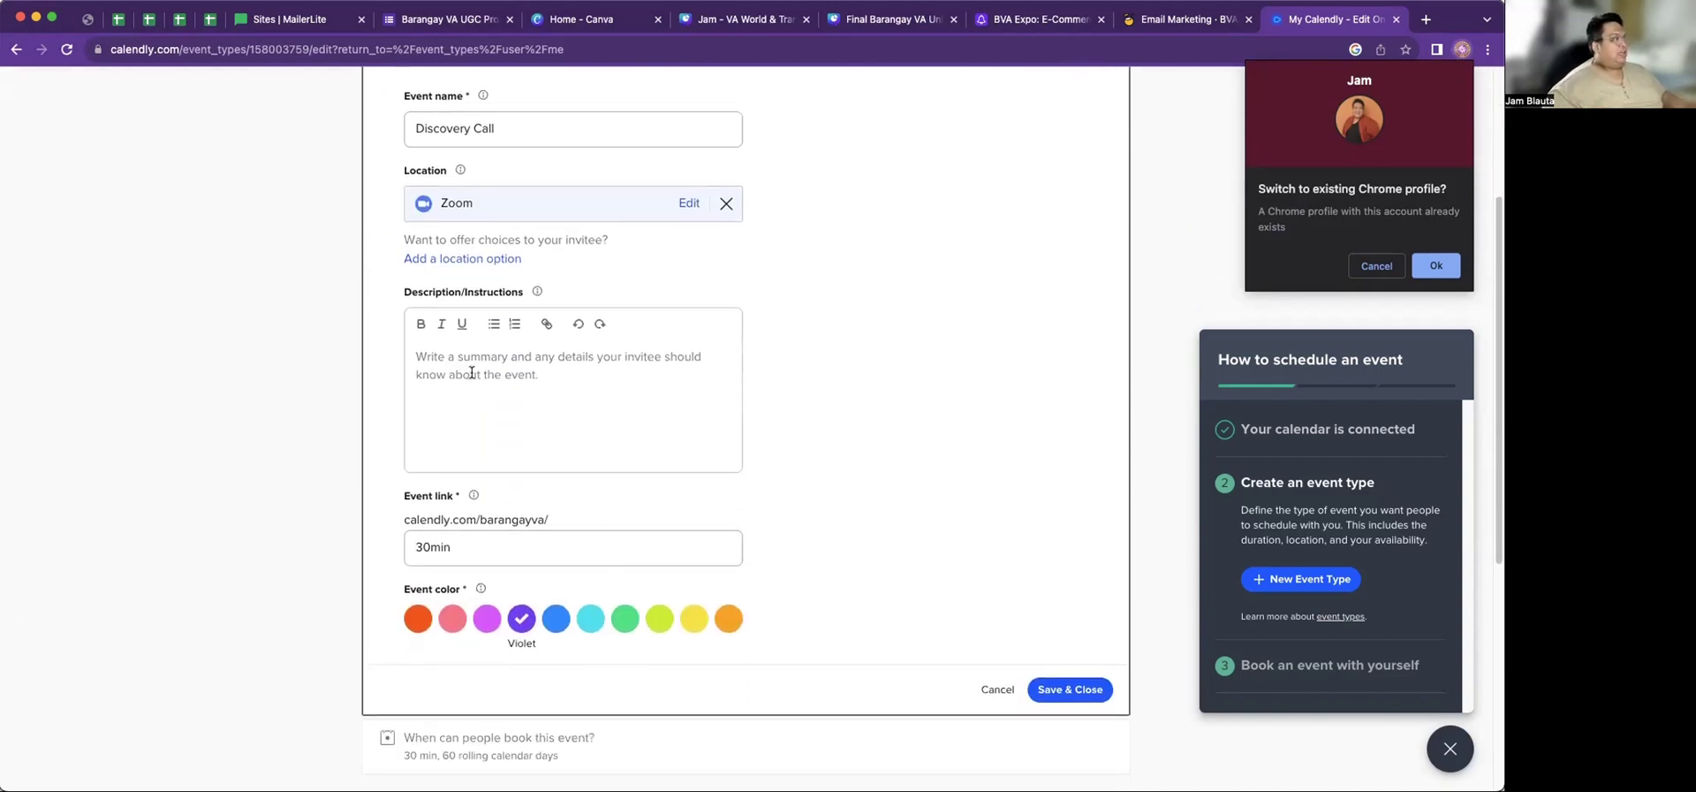
click(468, 367)
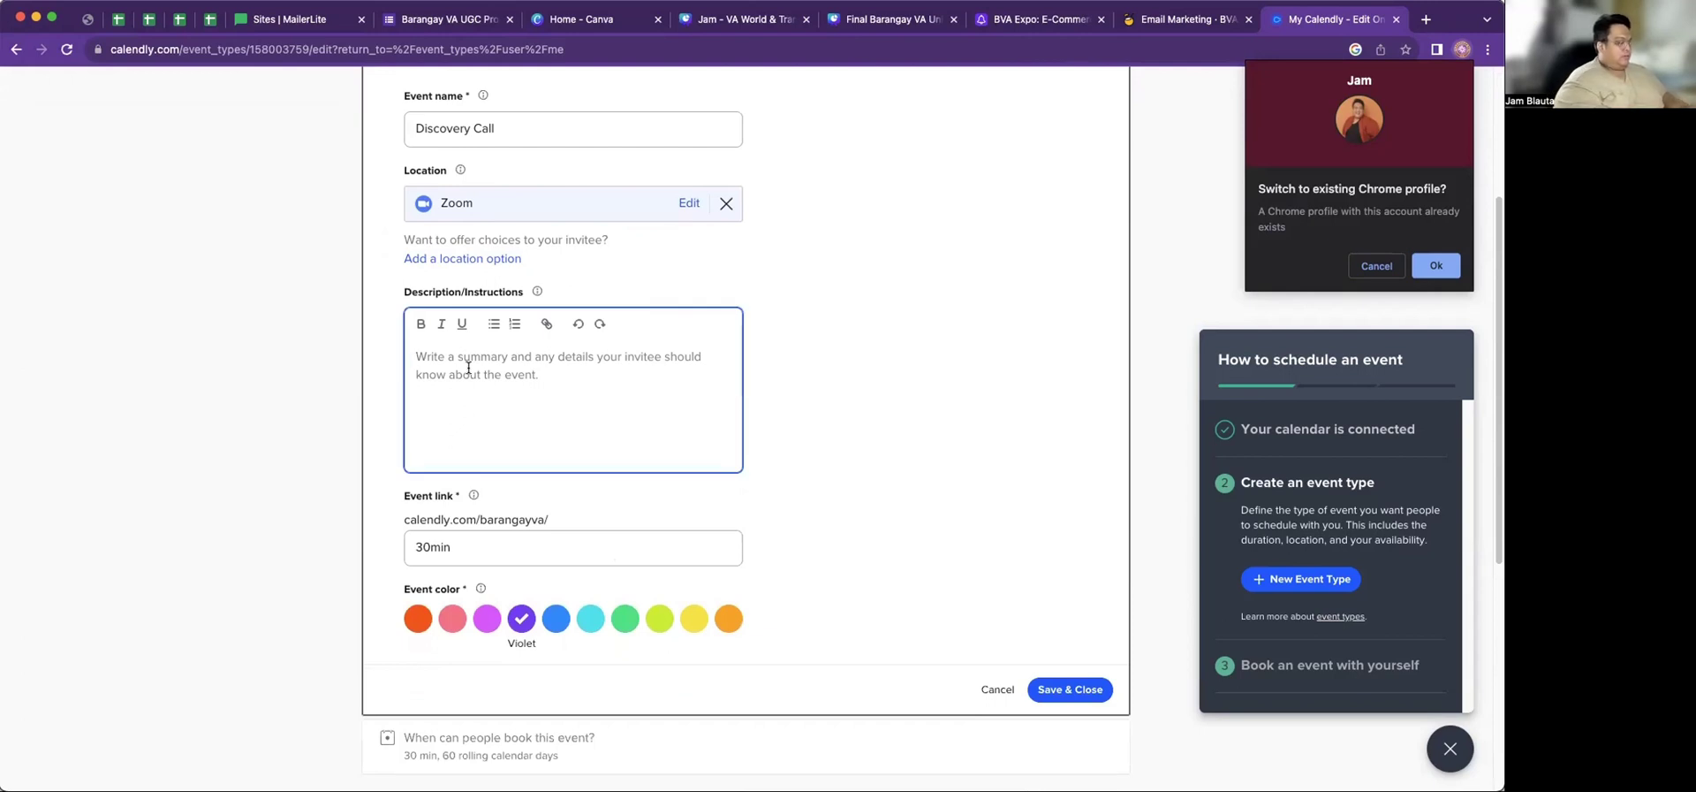
text(I am verty excit)
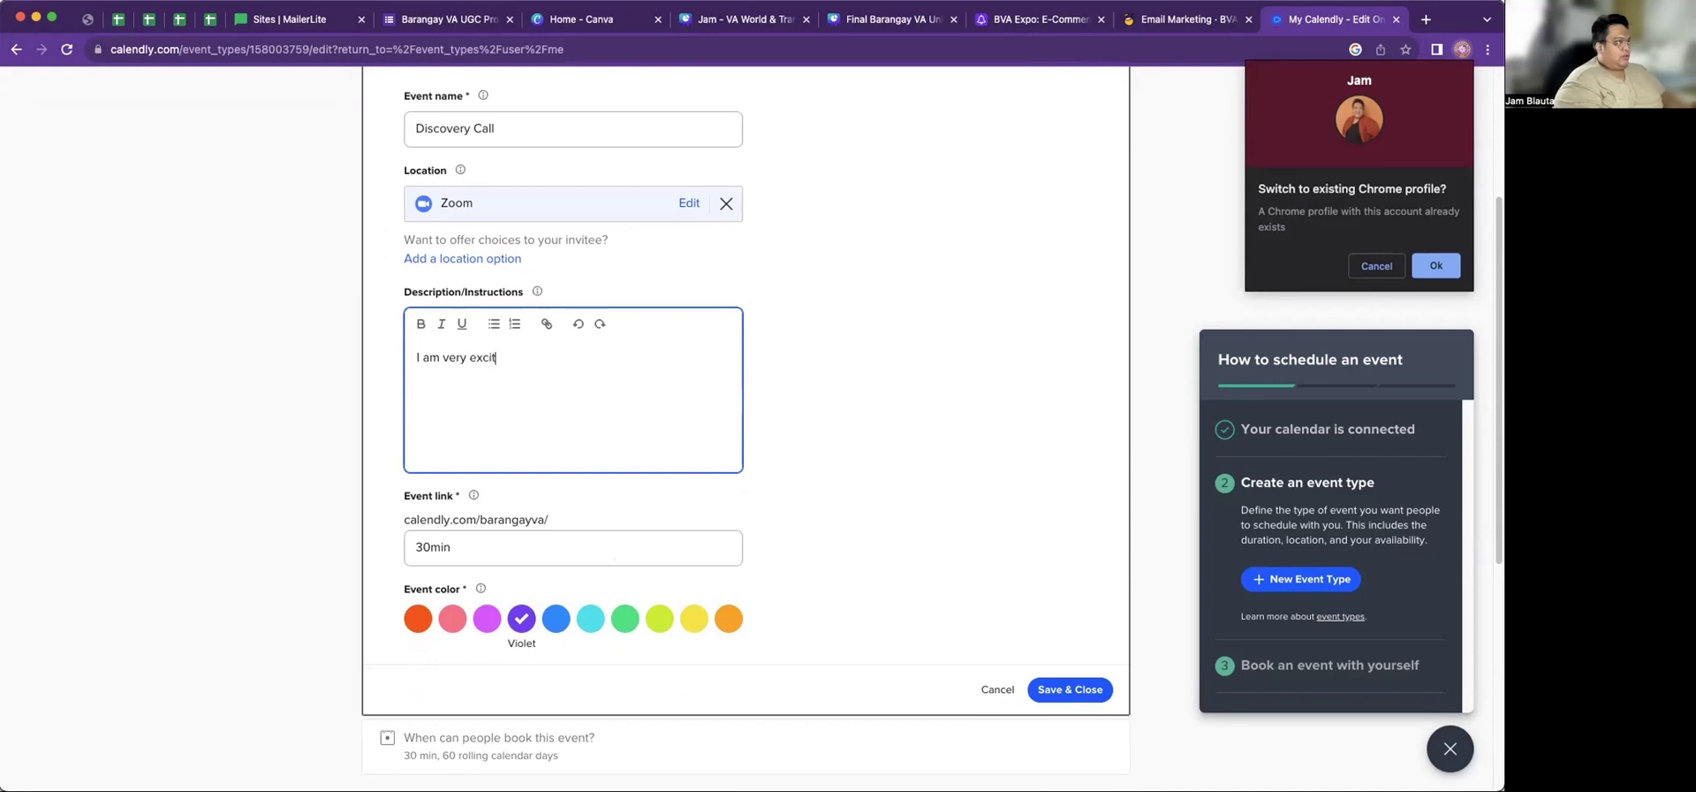
text(yuo)
text(Just choose a date)
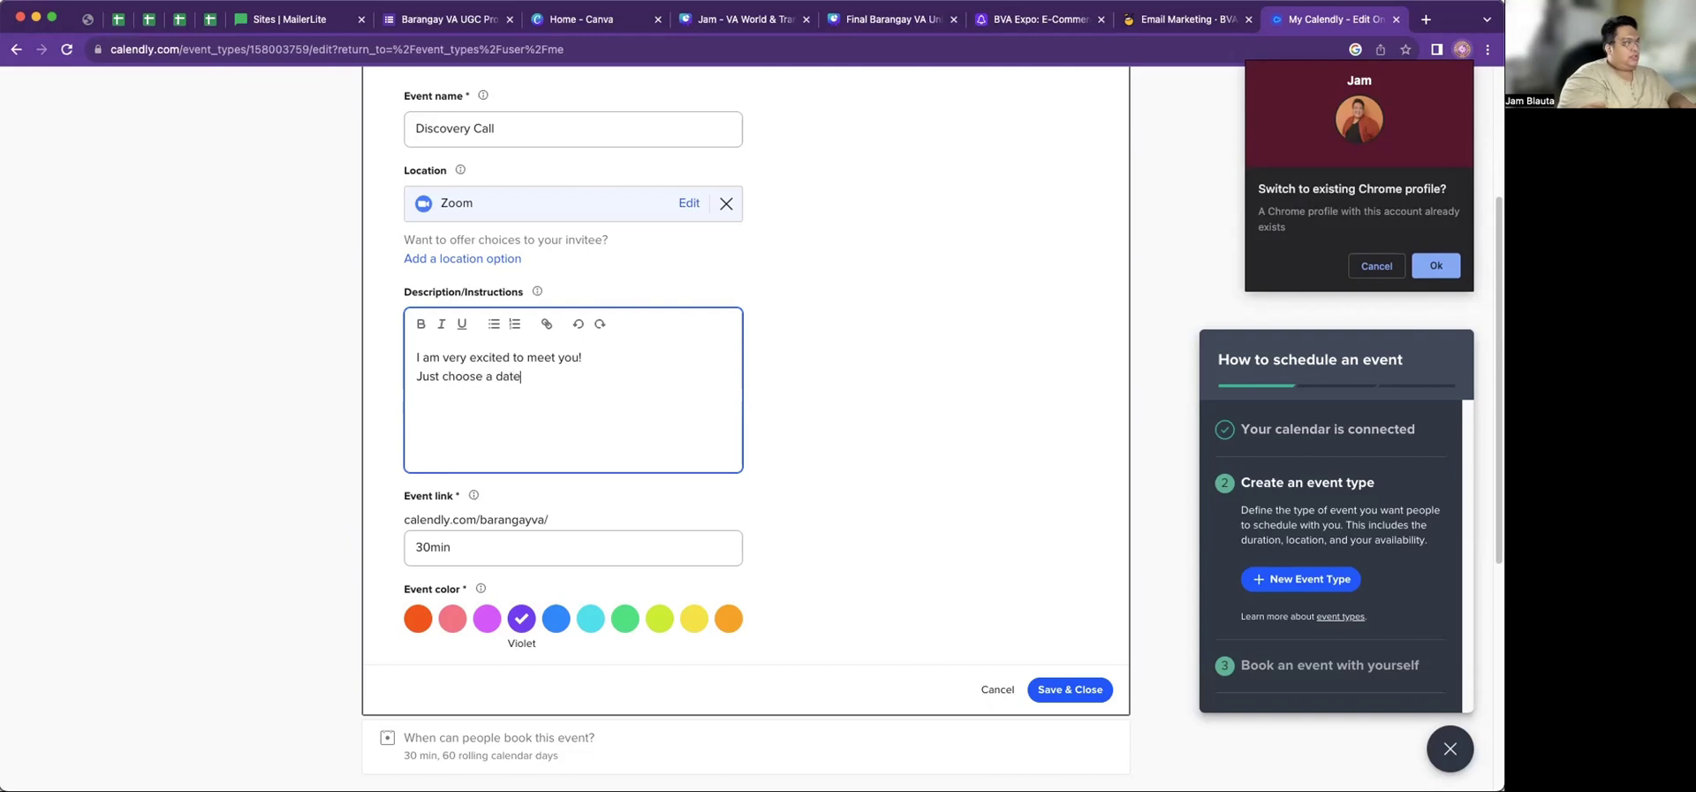
text(, anmd)
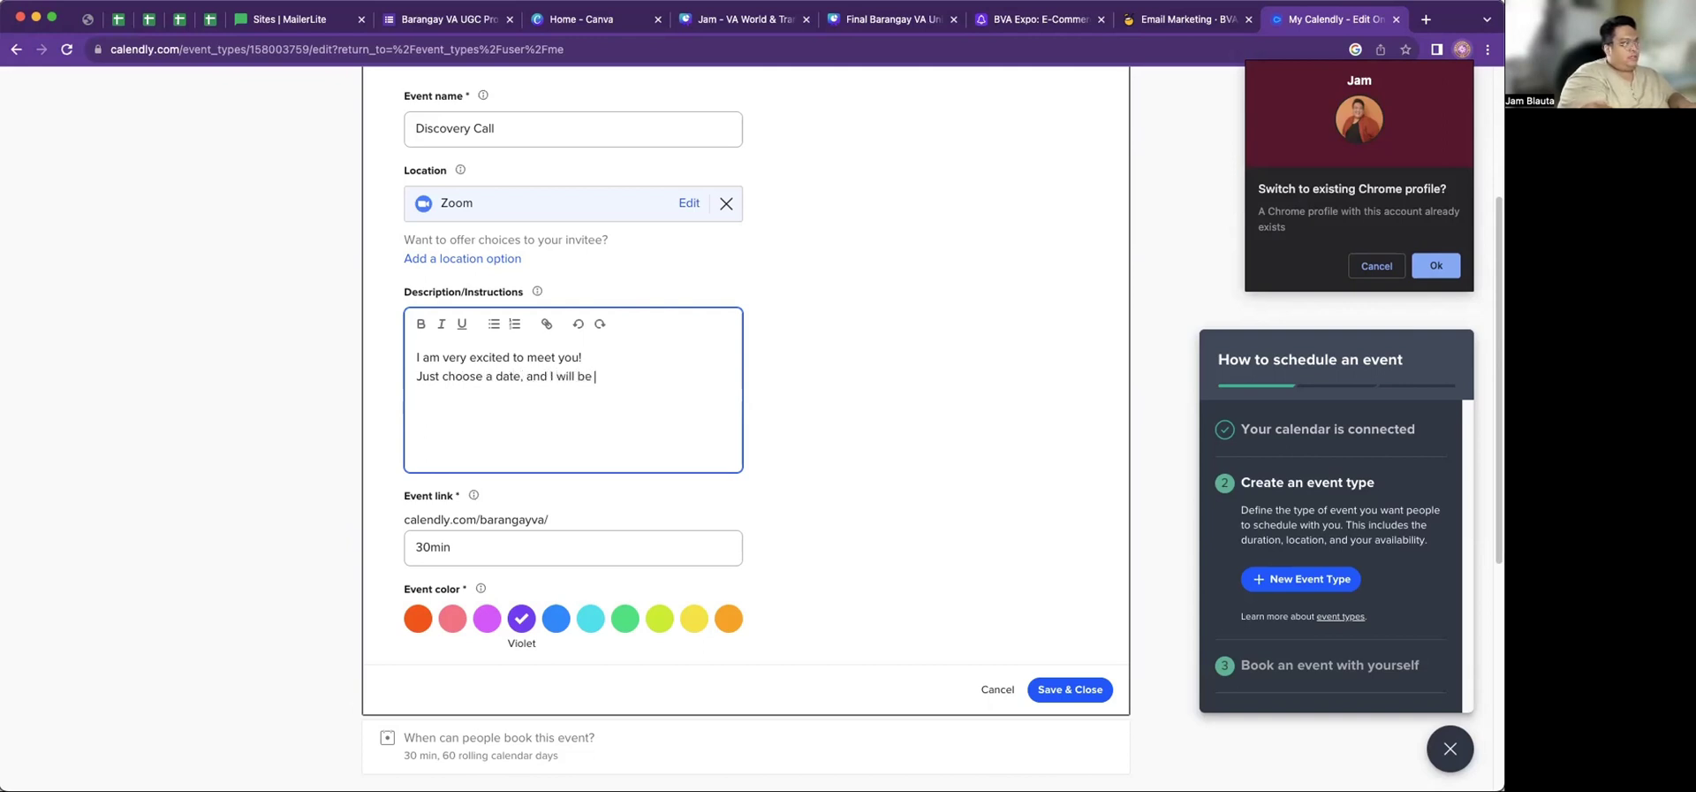
Change the event link from 30min to discoverycall, choose light pink, and save
click(479, 541)
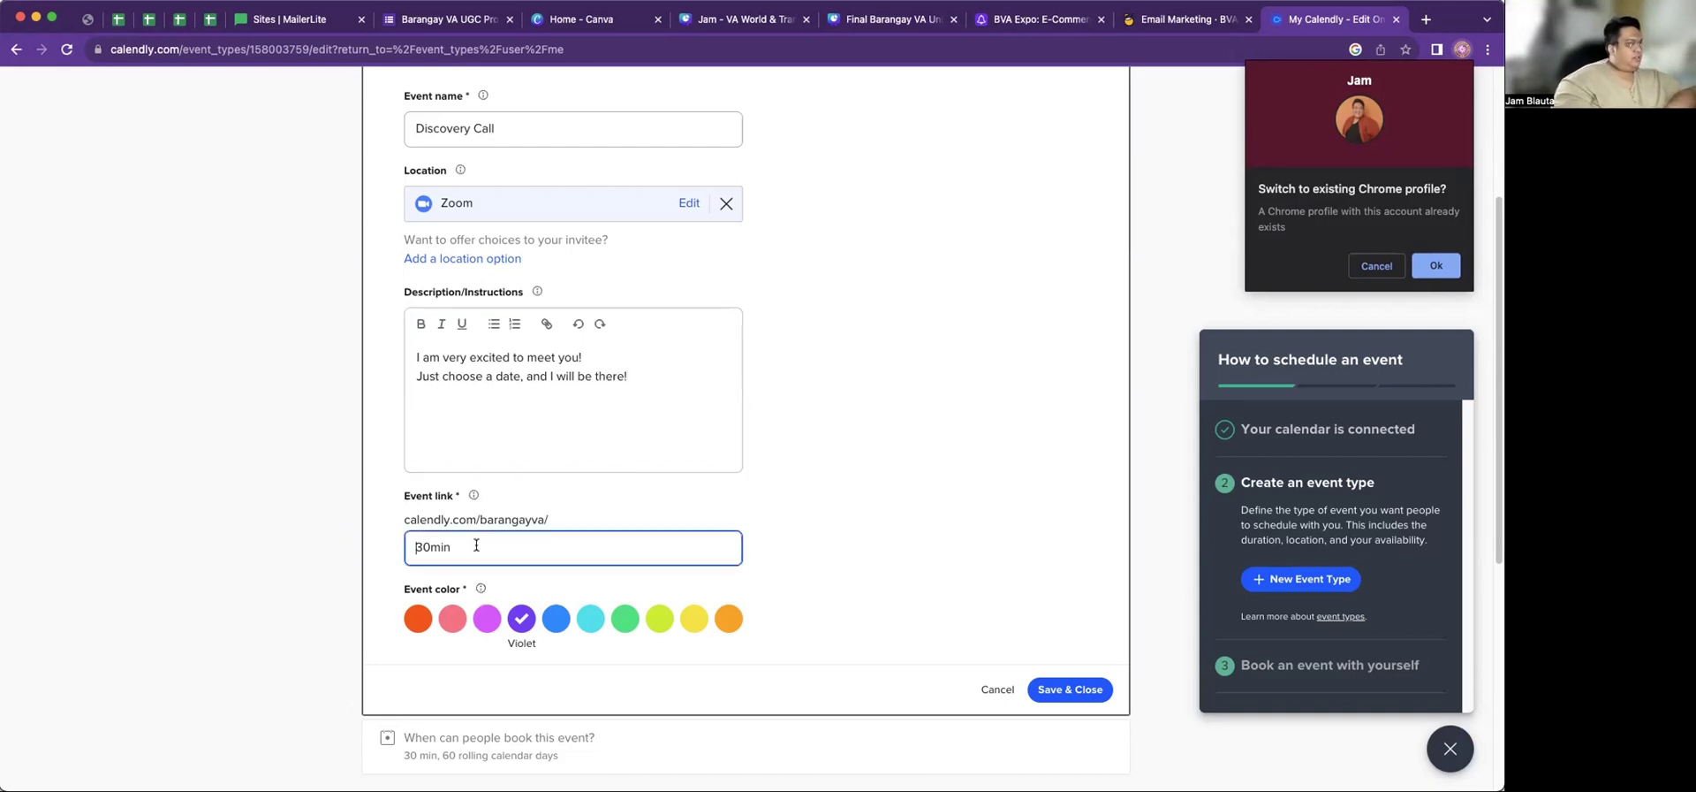
drag(478, 545, 389, 537)
scroll(539, 505, down, 4)
scroll(539, 505, up, 5)
scroll(479, 558, down, 1)
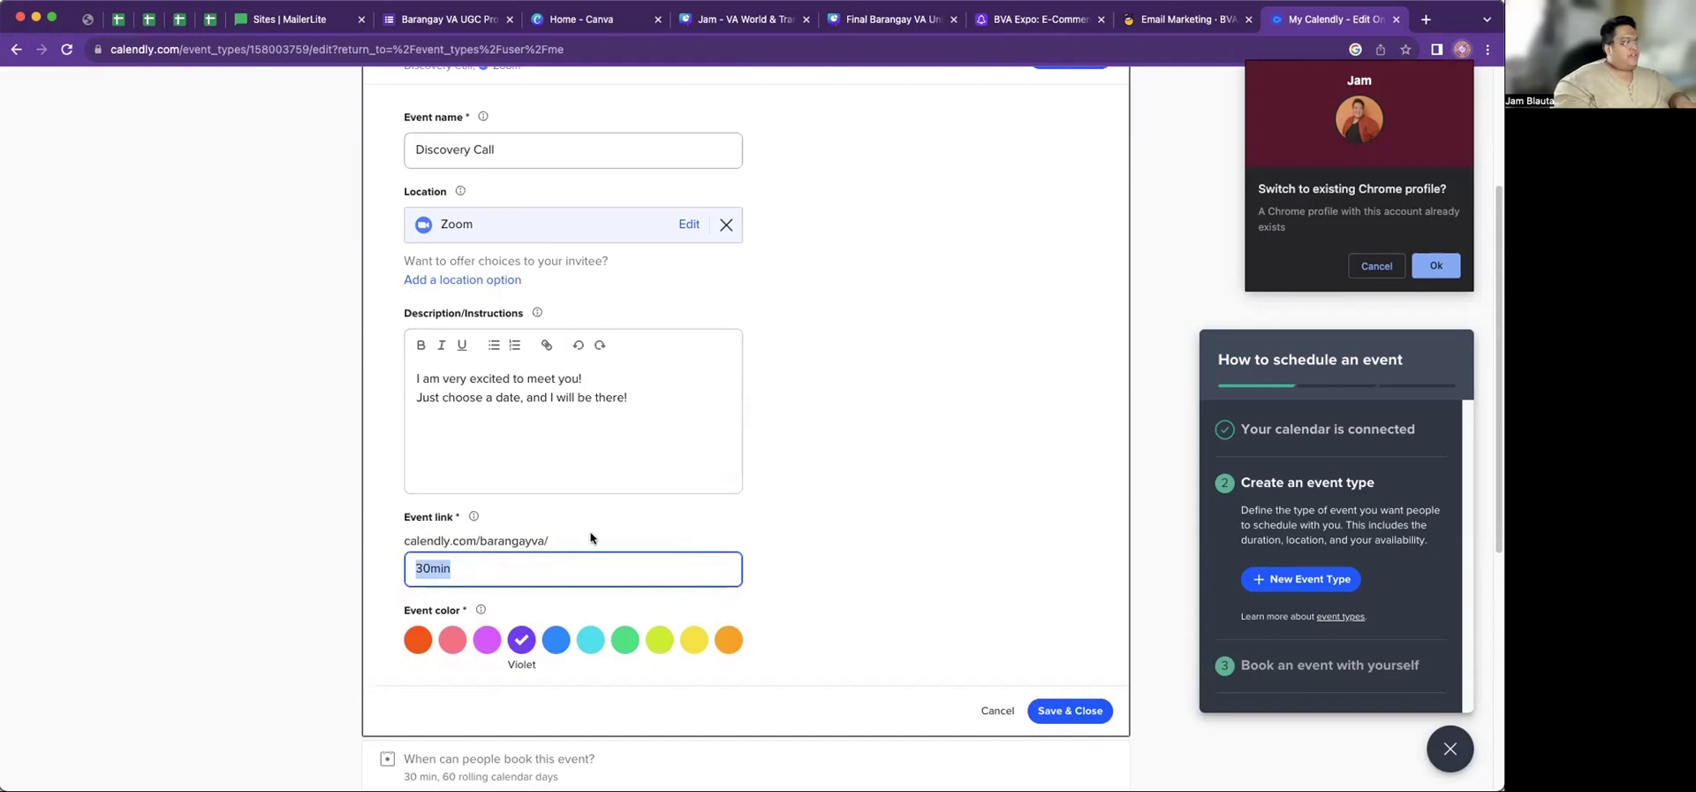
text(di)
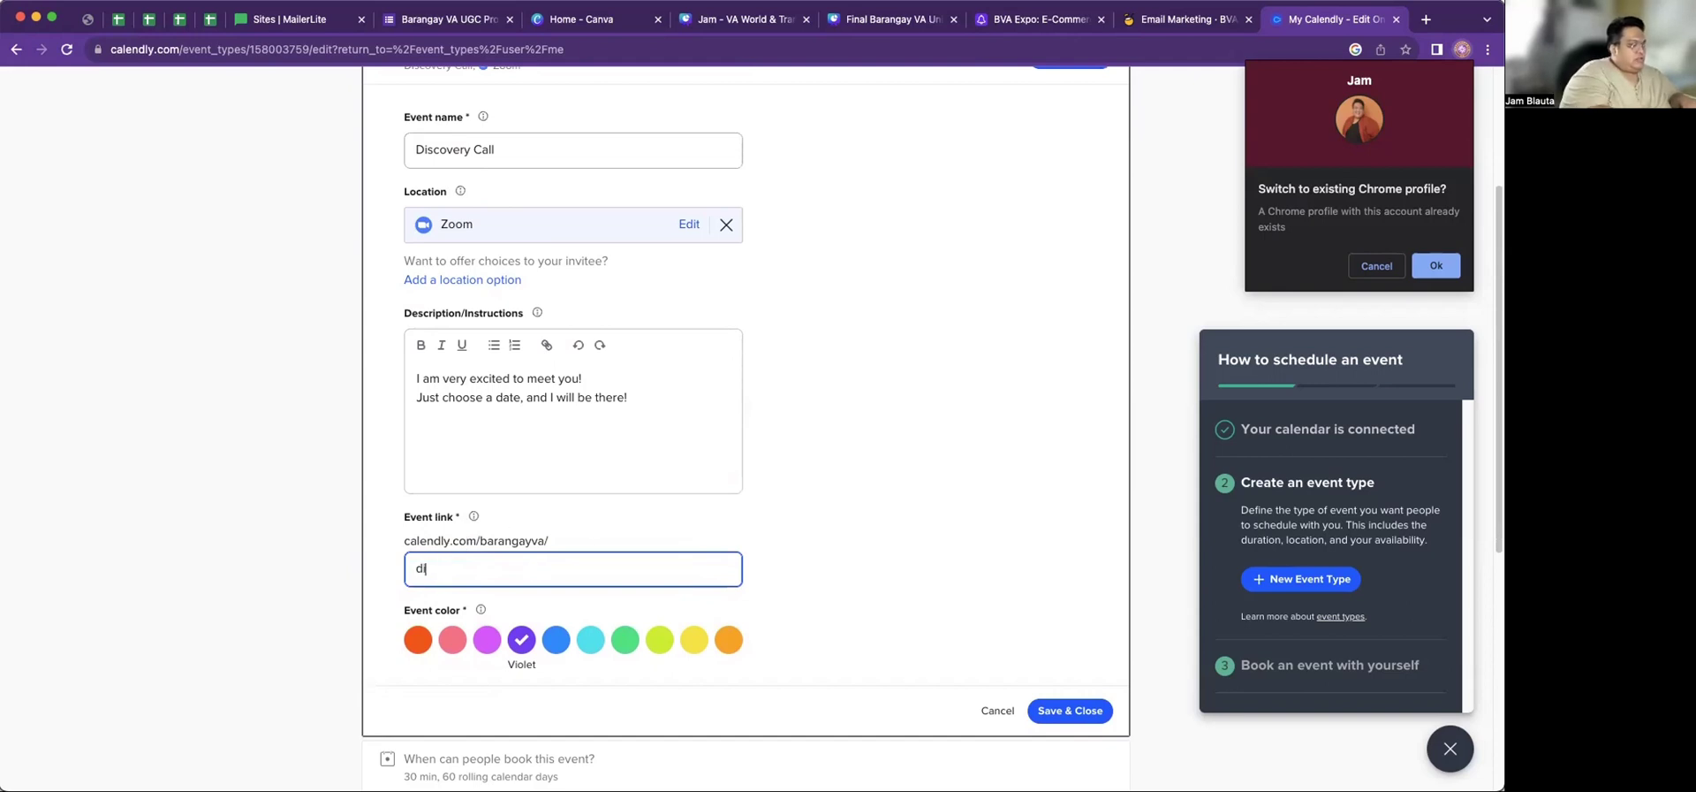
text(scovertyyt)
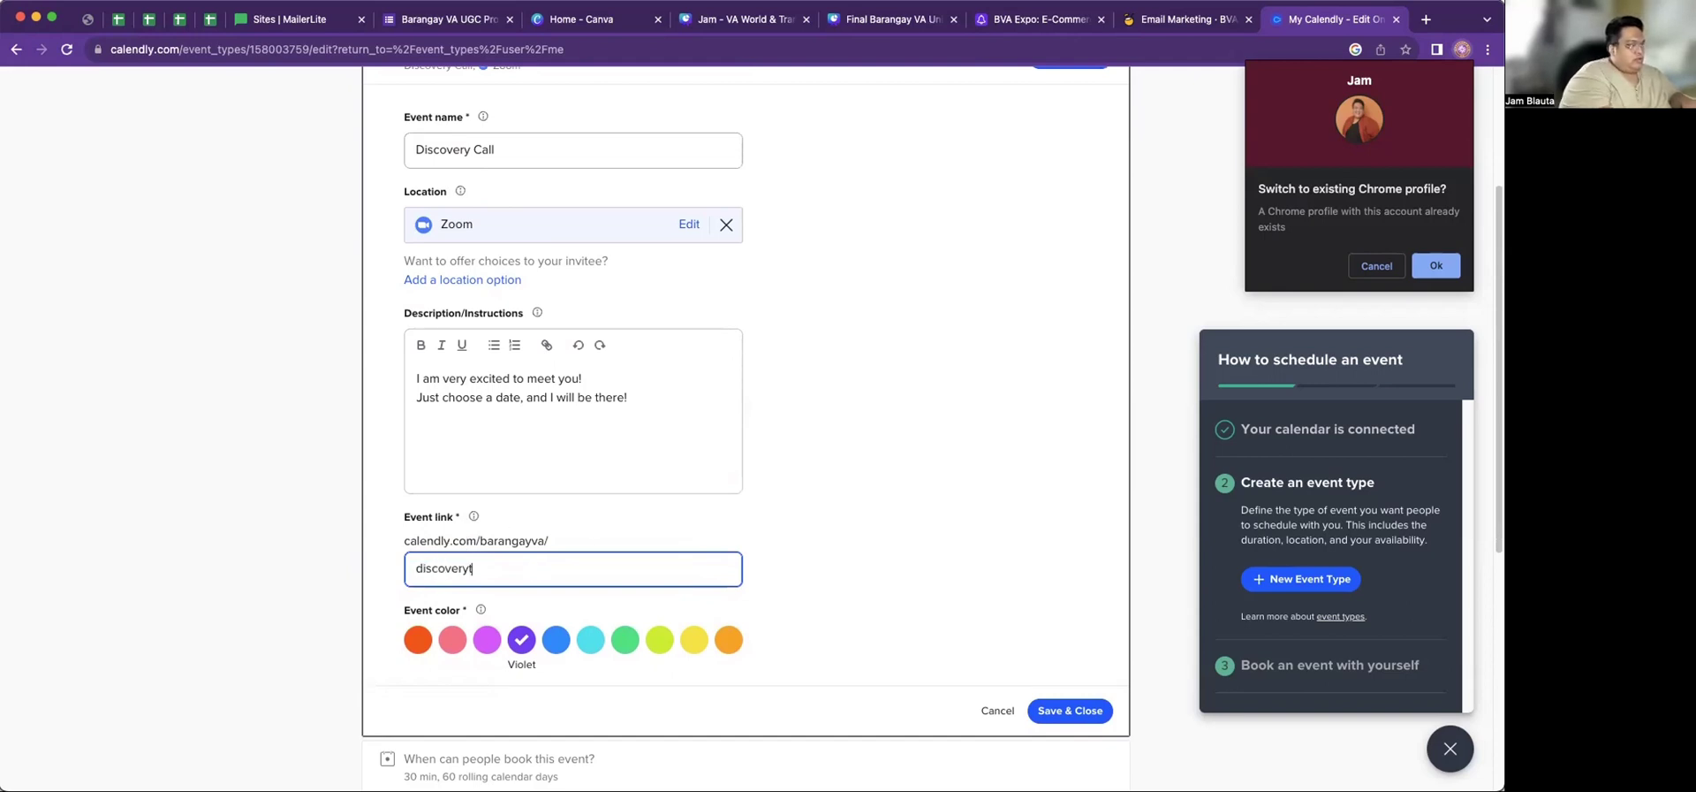
text(all)
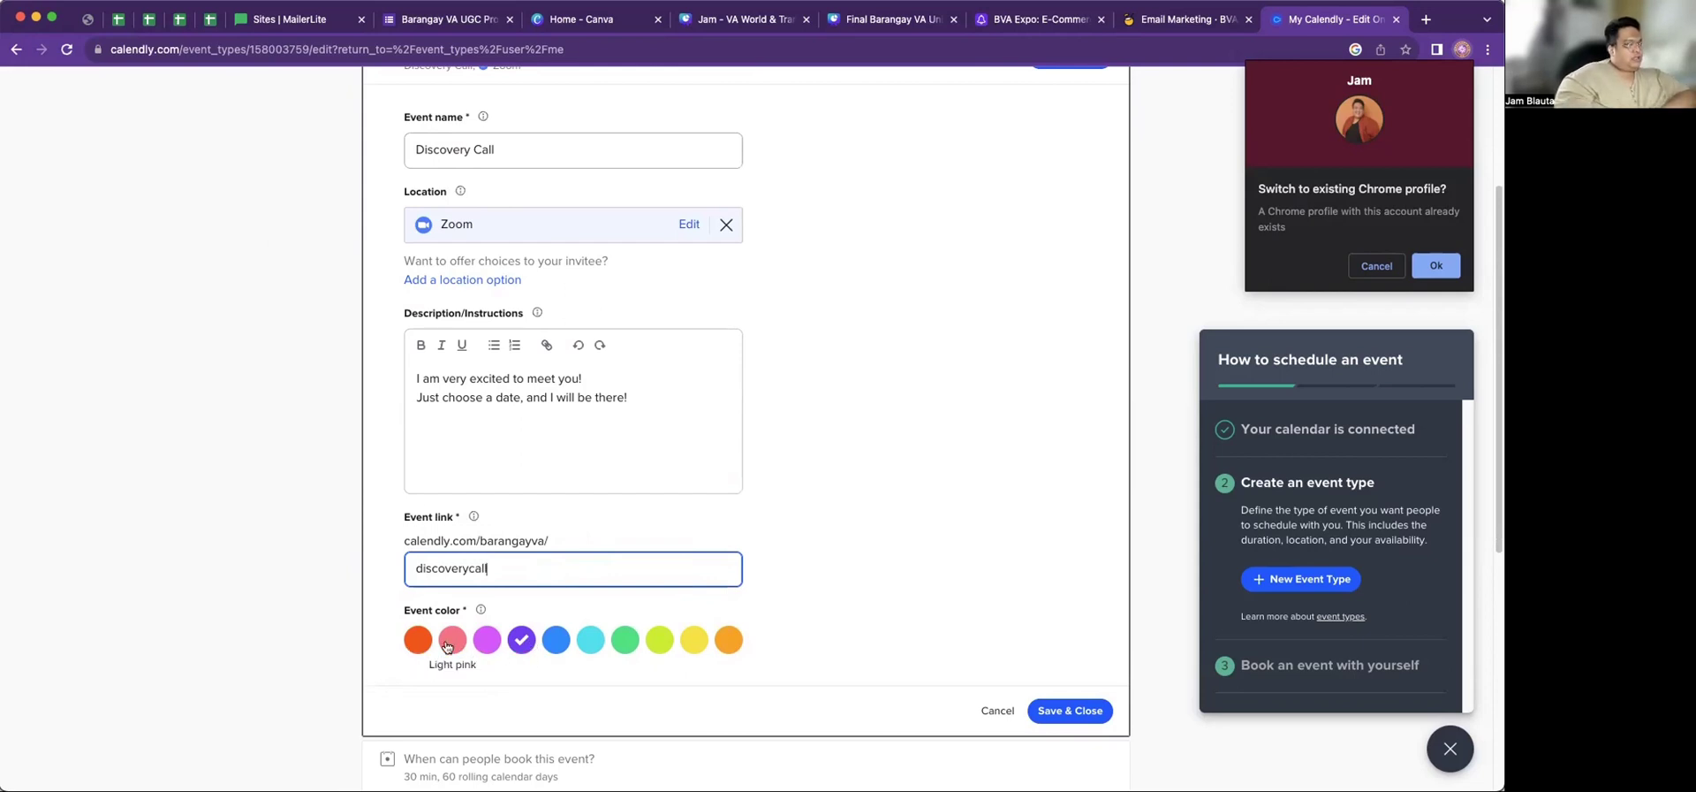
click(483, 646)
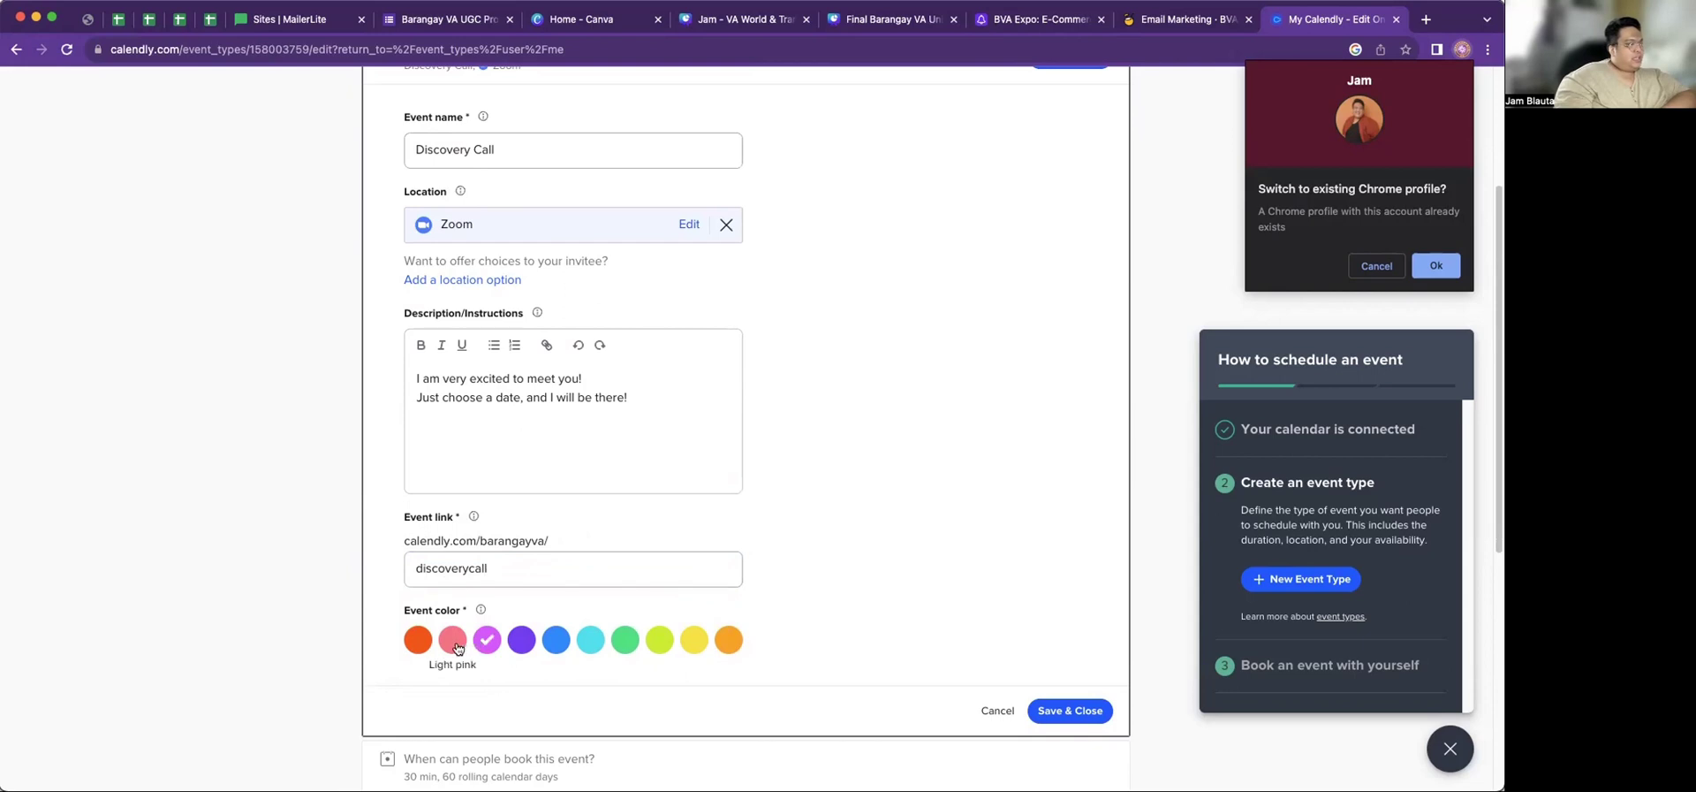
click(453, 647)
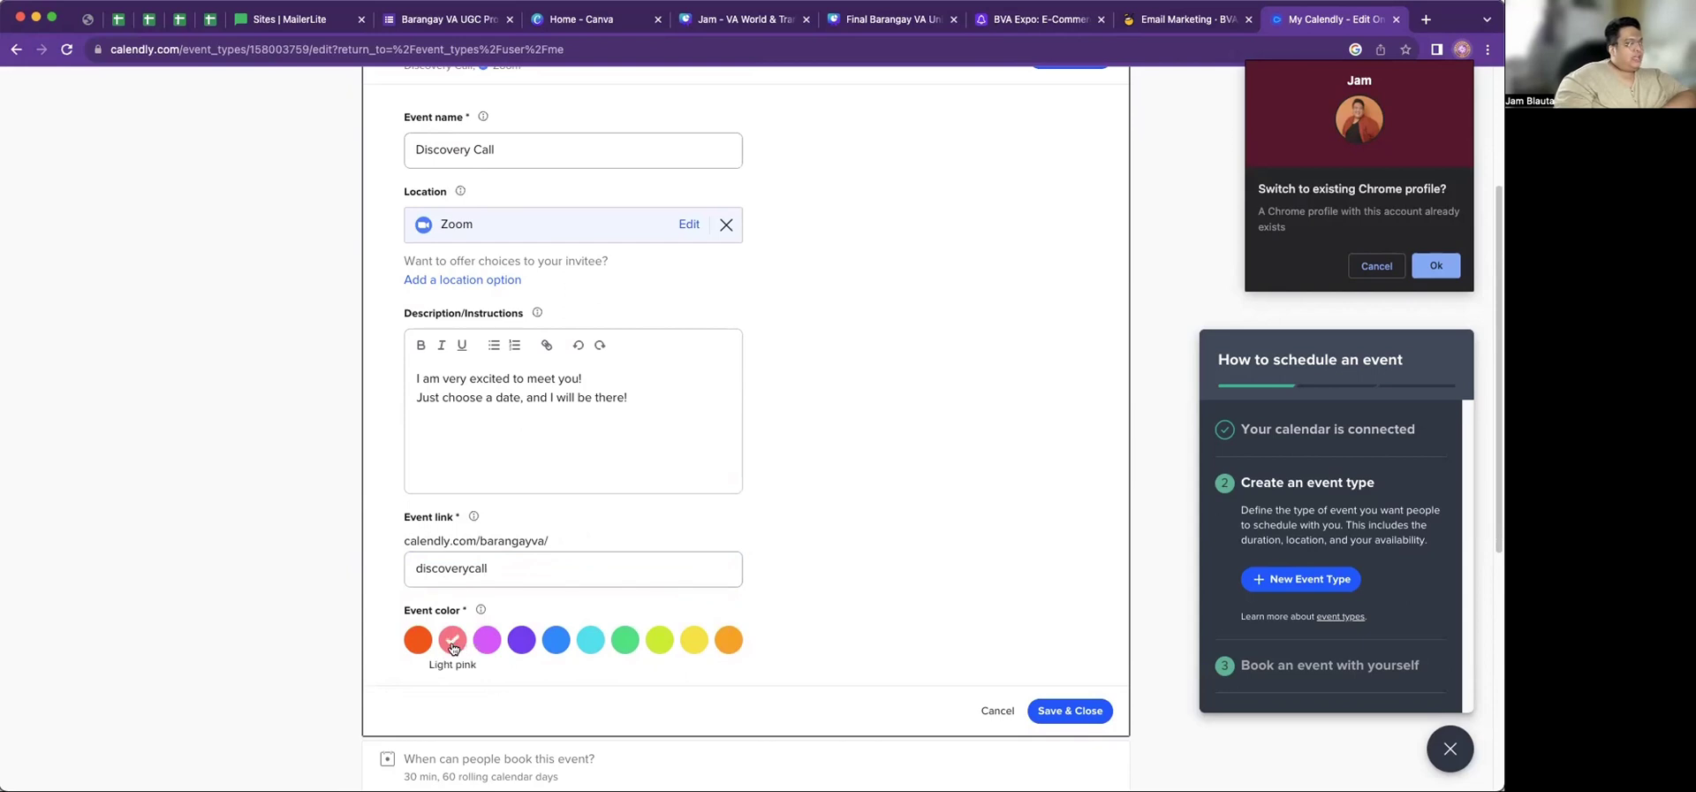
click(1057, 716)
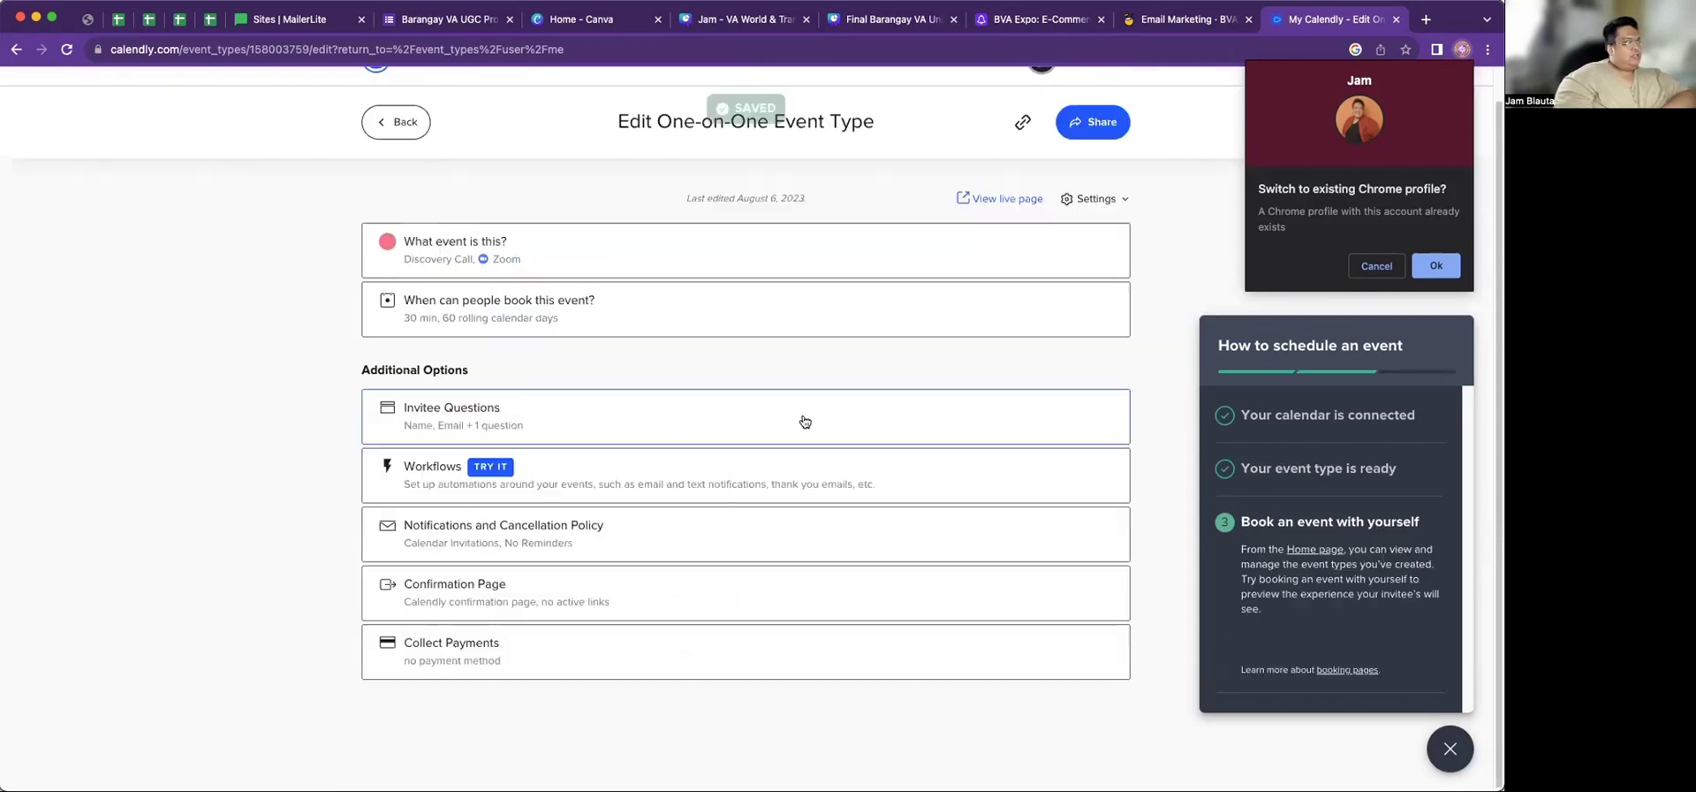
Change the booking window from 60 to 14 calendar days into the future
click(543, 314)
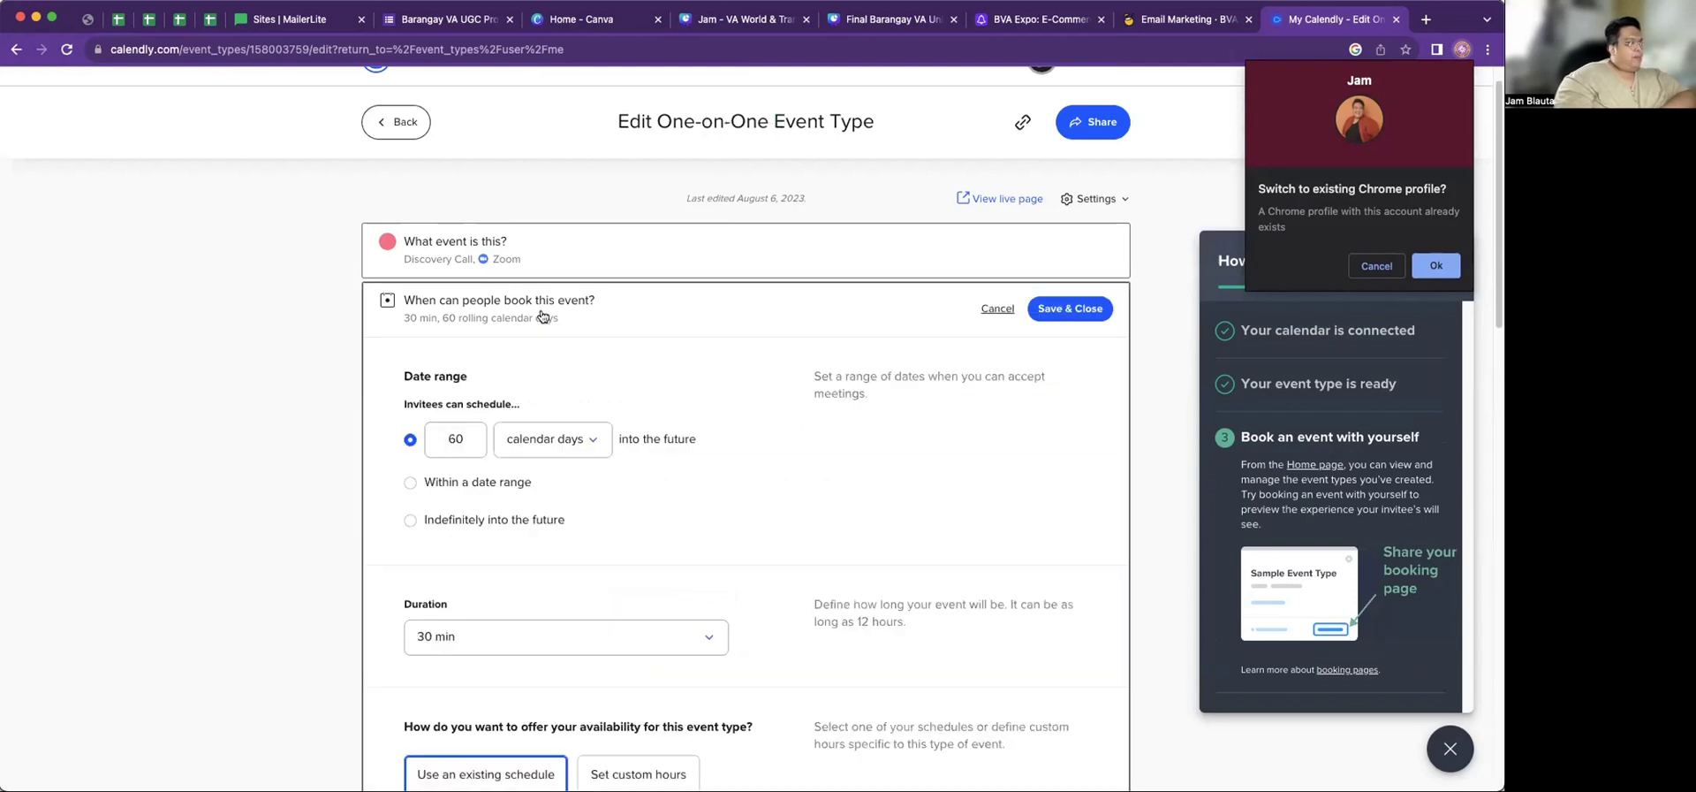
scroll(848, 526, down, 2)
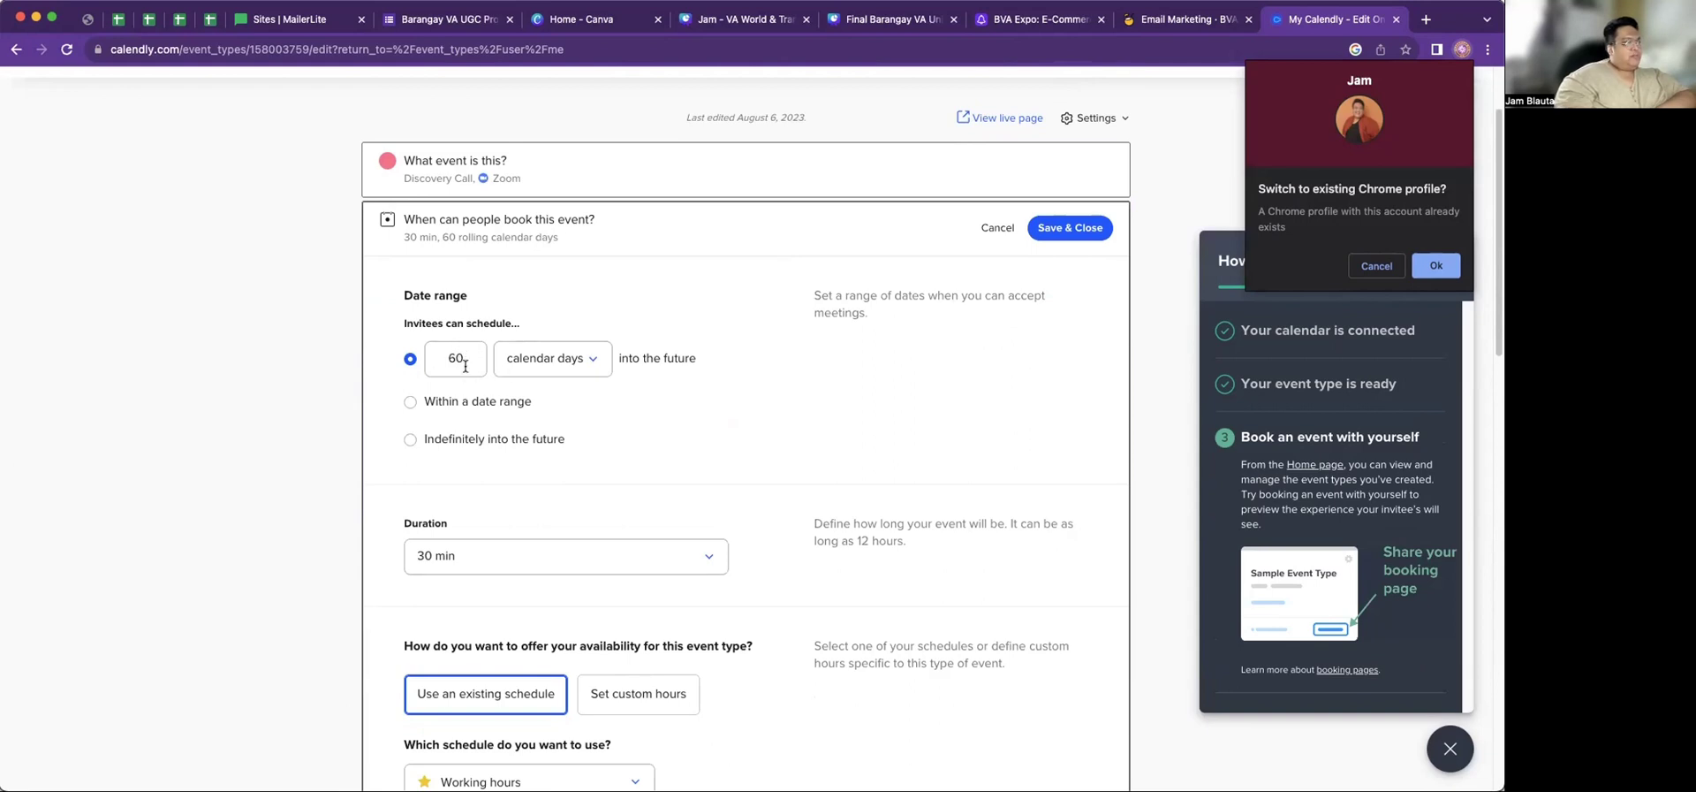
click(456, 358)
double_click(455, 358)
key(BackSpace)
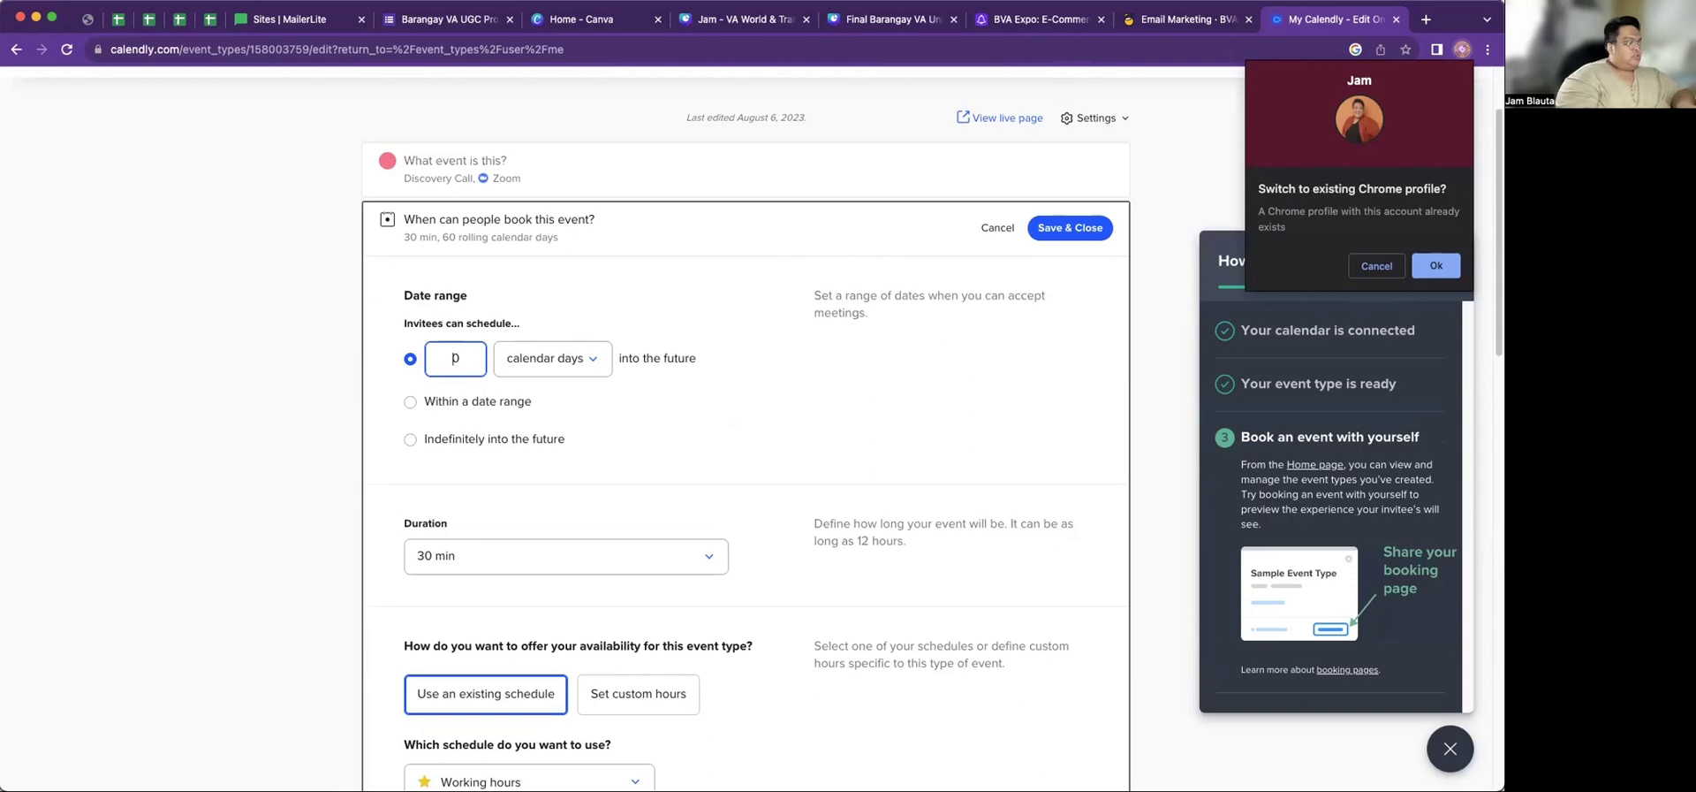
click(547, 361)
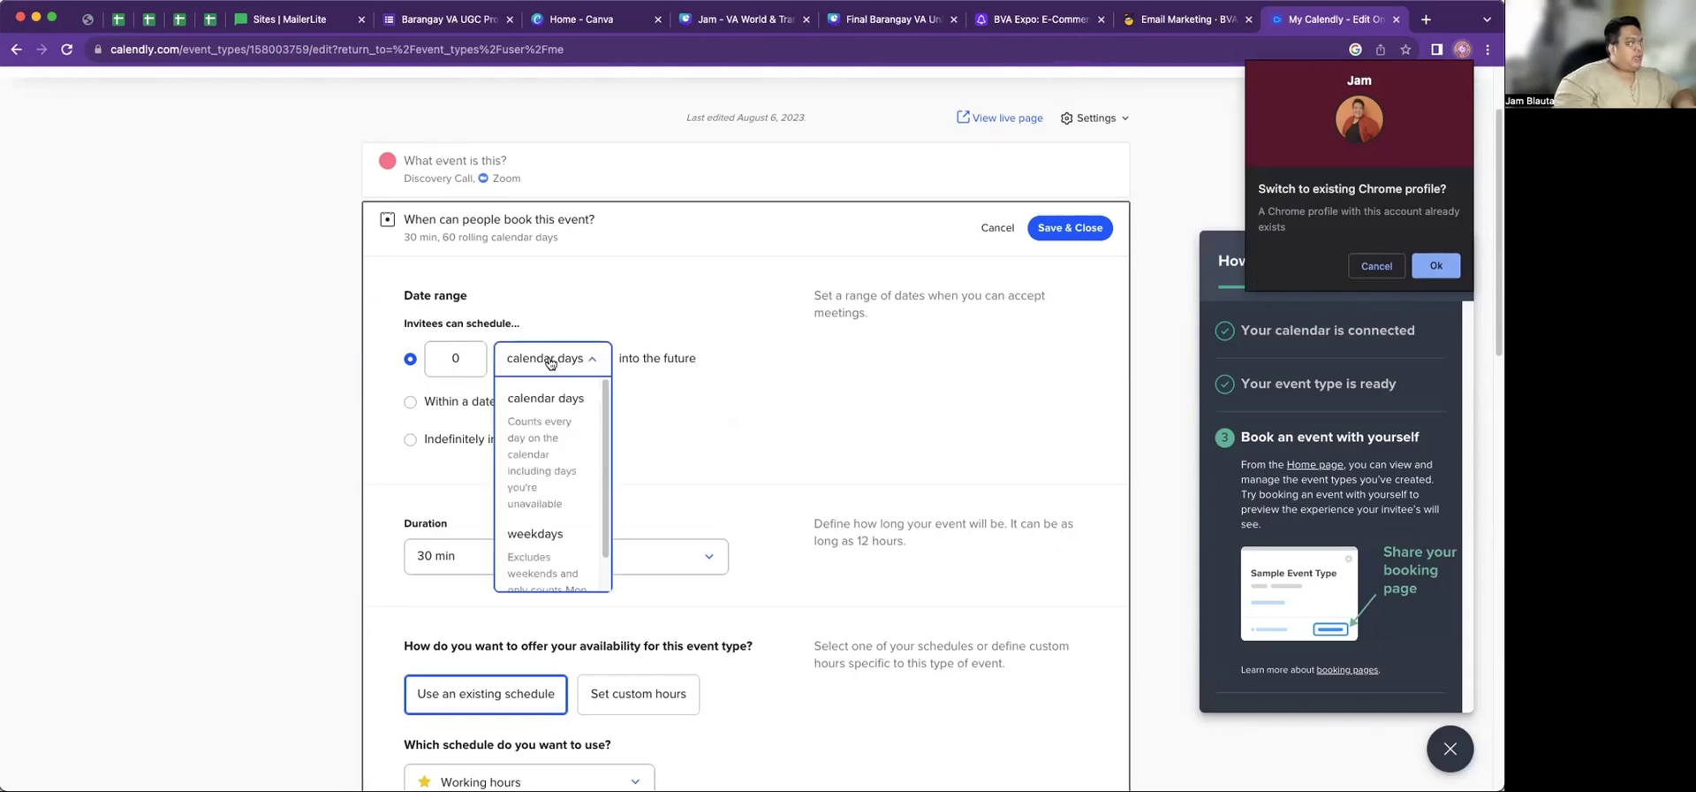
scroll(494, 477, down, 4)
scroll(492, 487, up, 2)
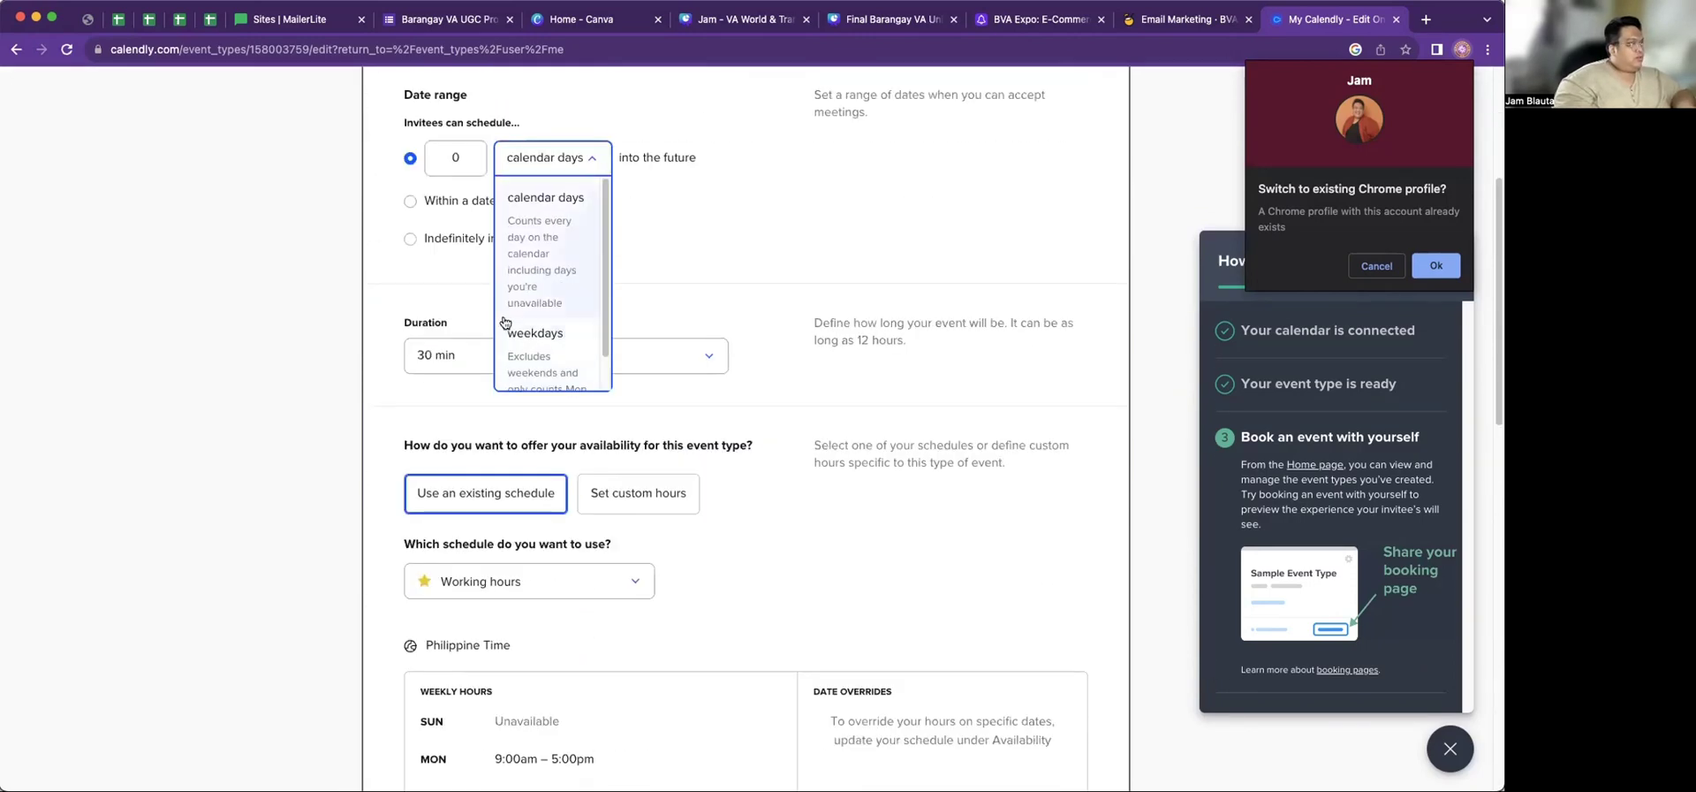
scroll(546, 325, up, 2)
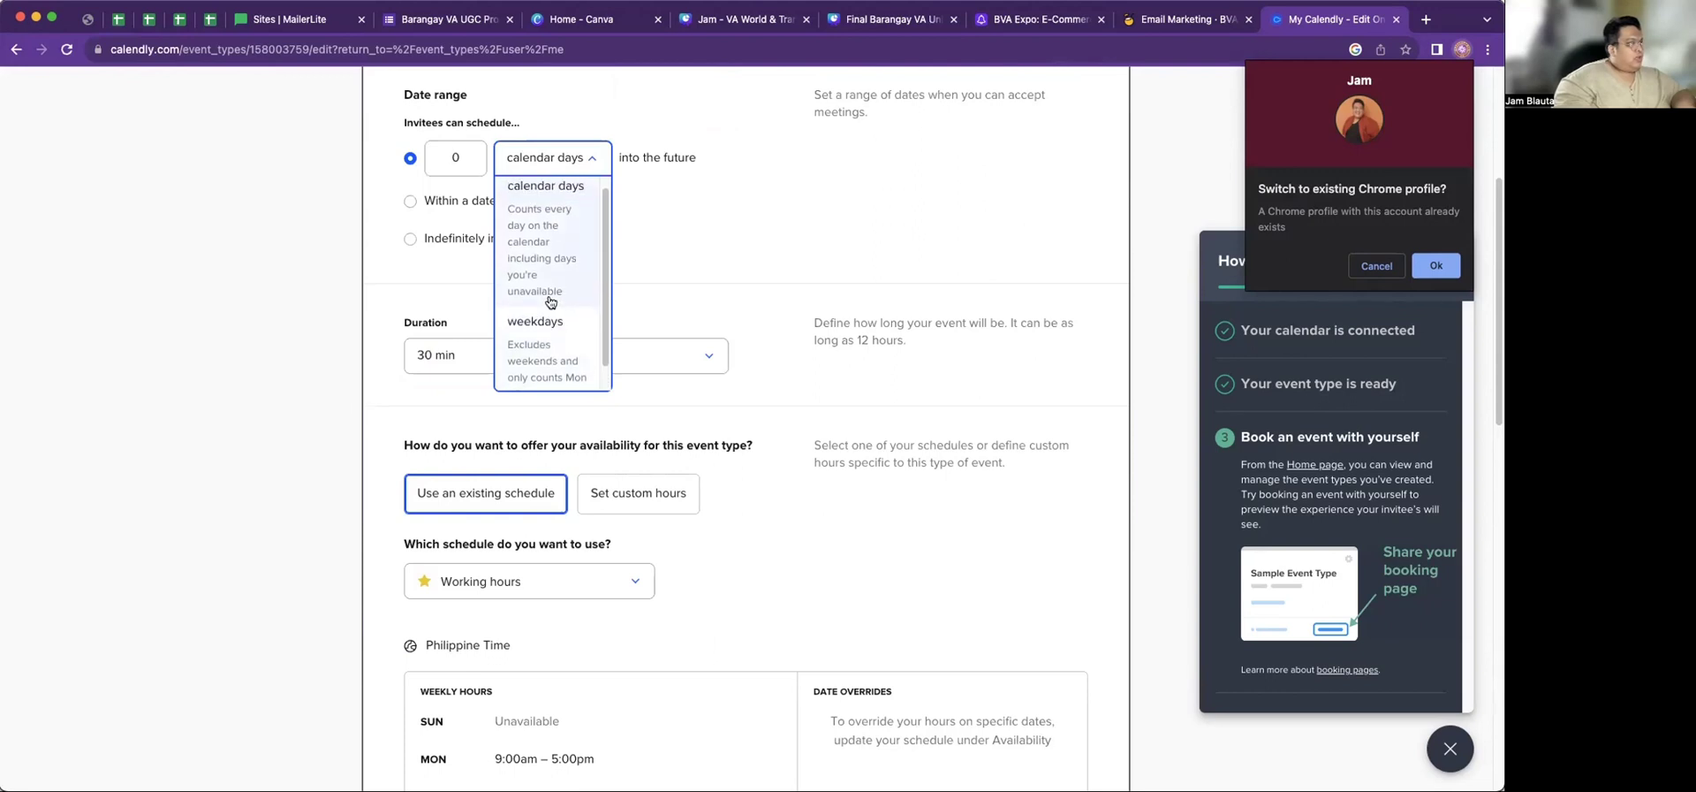
click(543, 256)
double_click(442, 149)
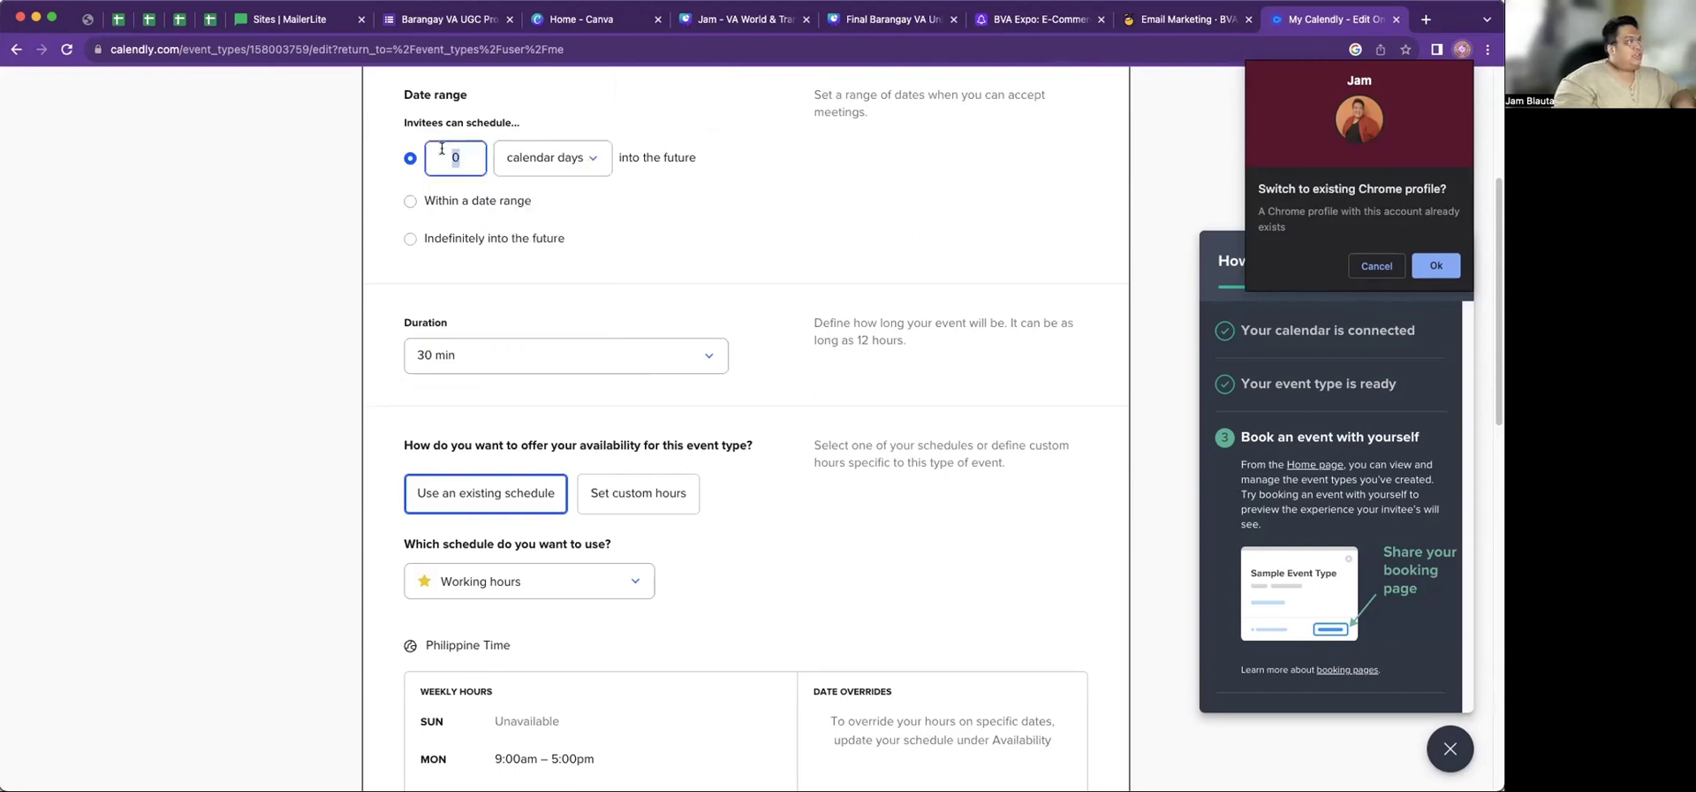
text(14)
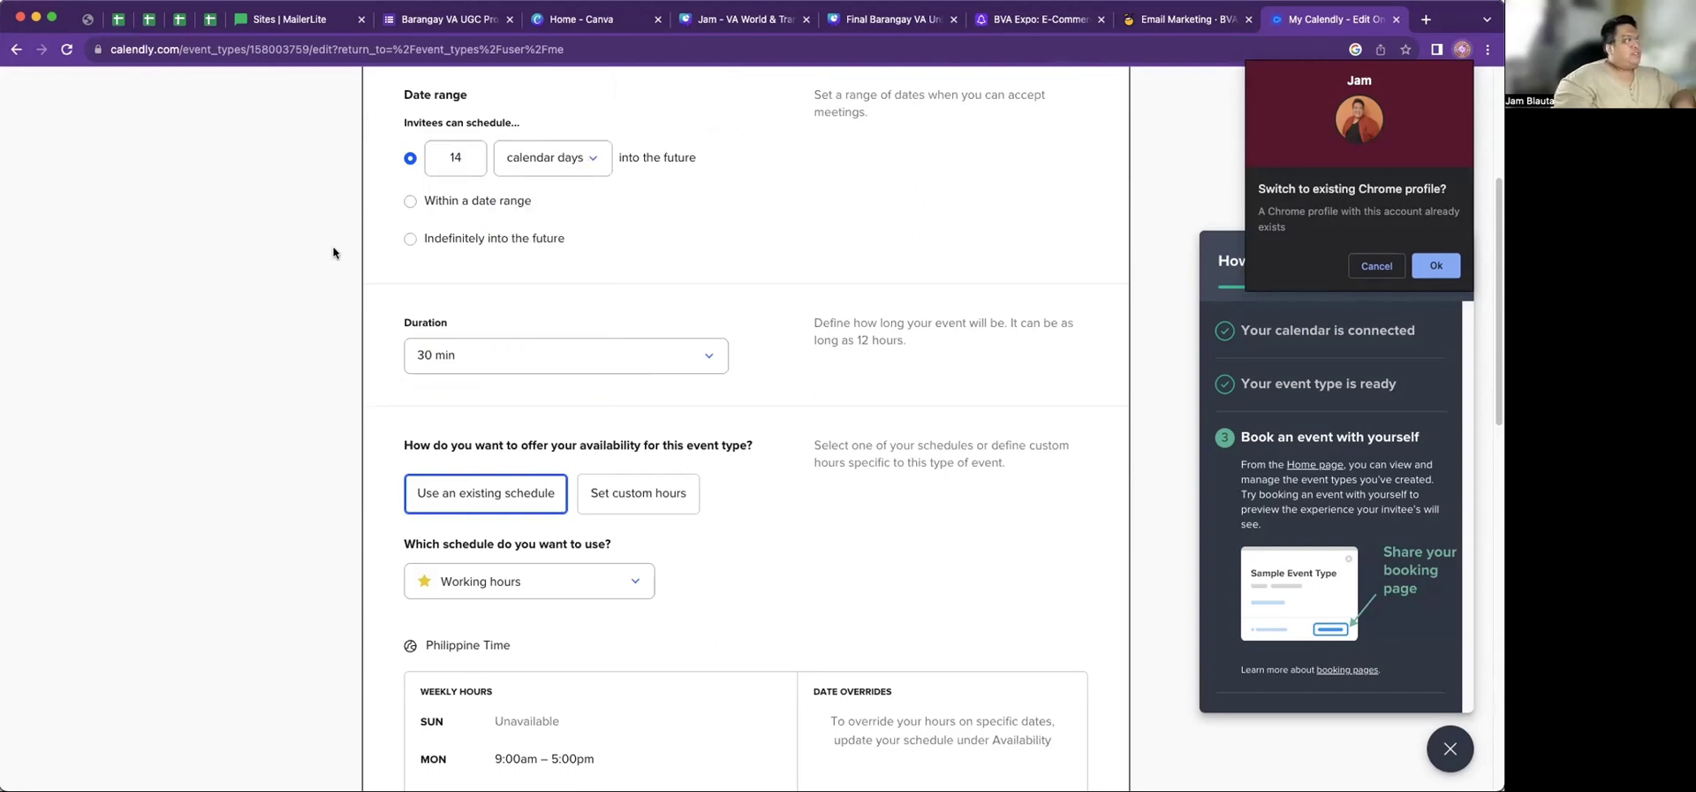
Keep the event duration at 30 min
scroll(755, 357, down, 3)
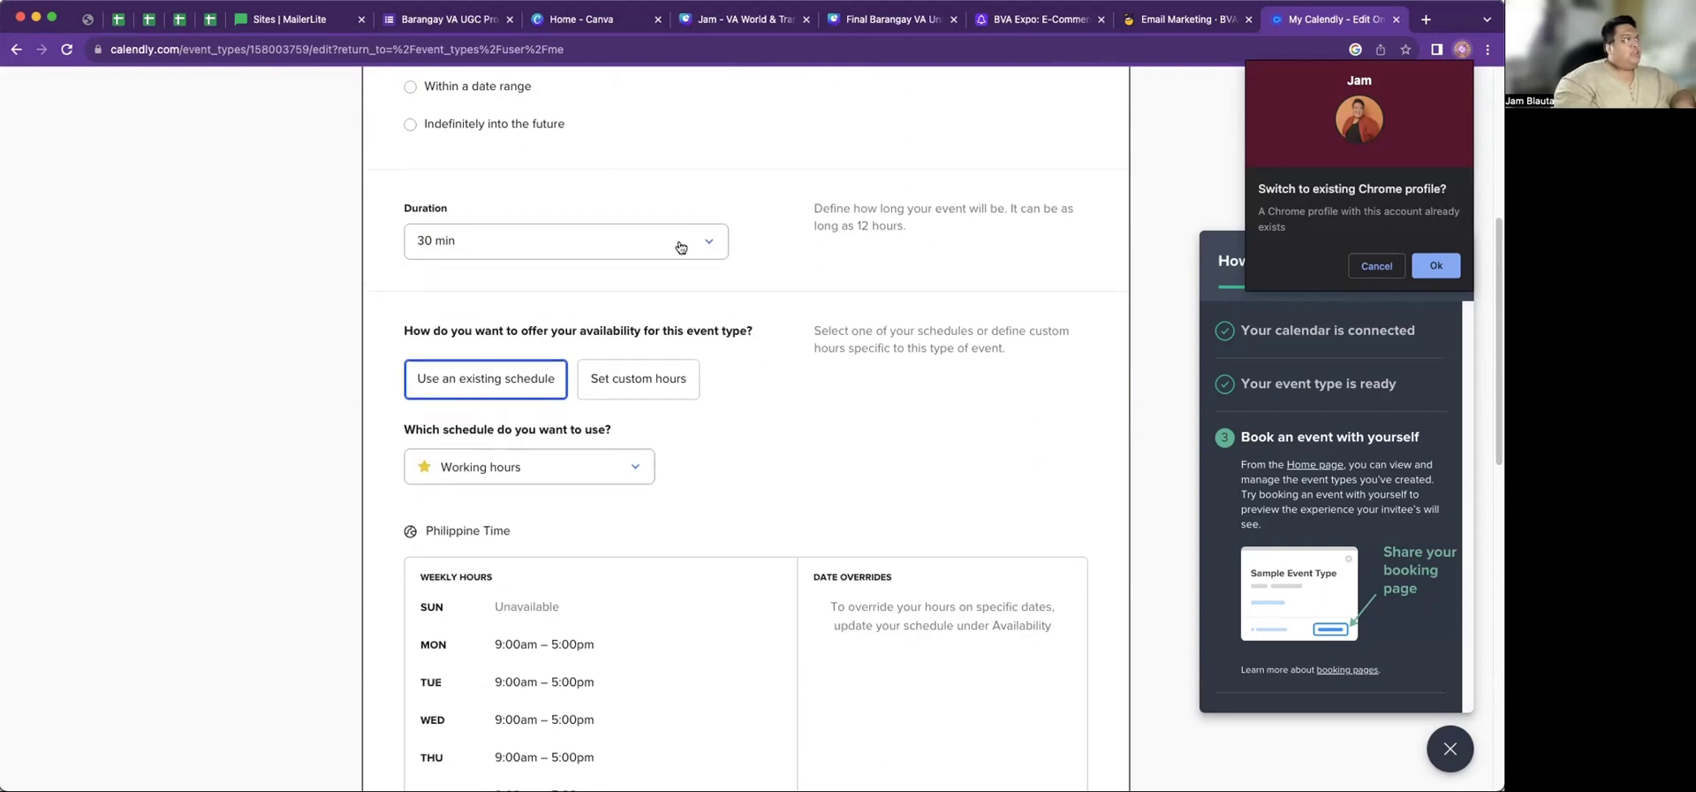
click(717, 239)
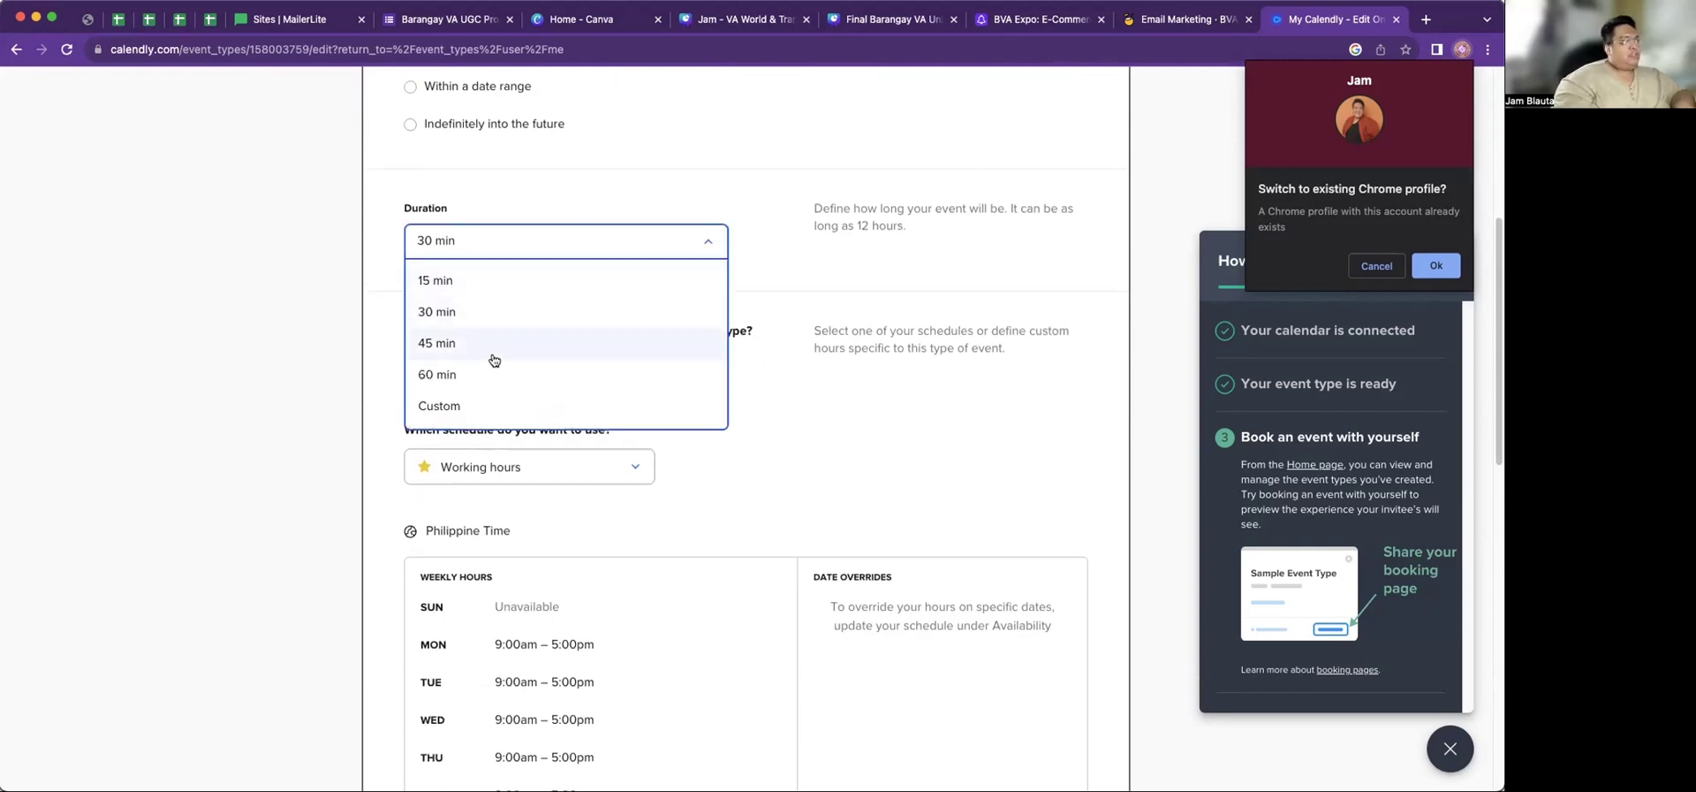
click(458, 313)
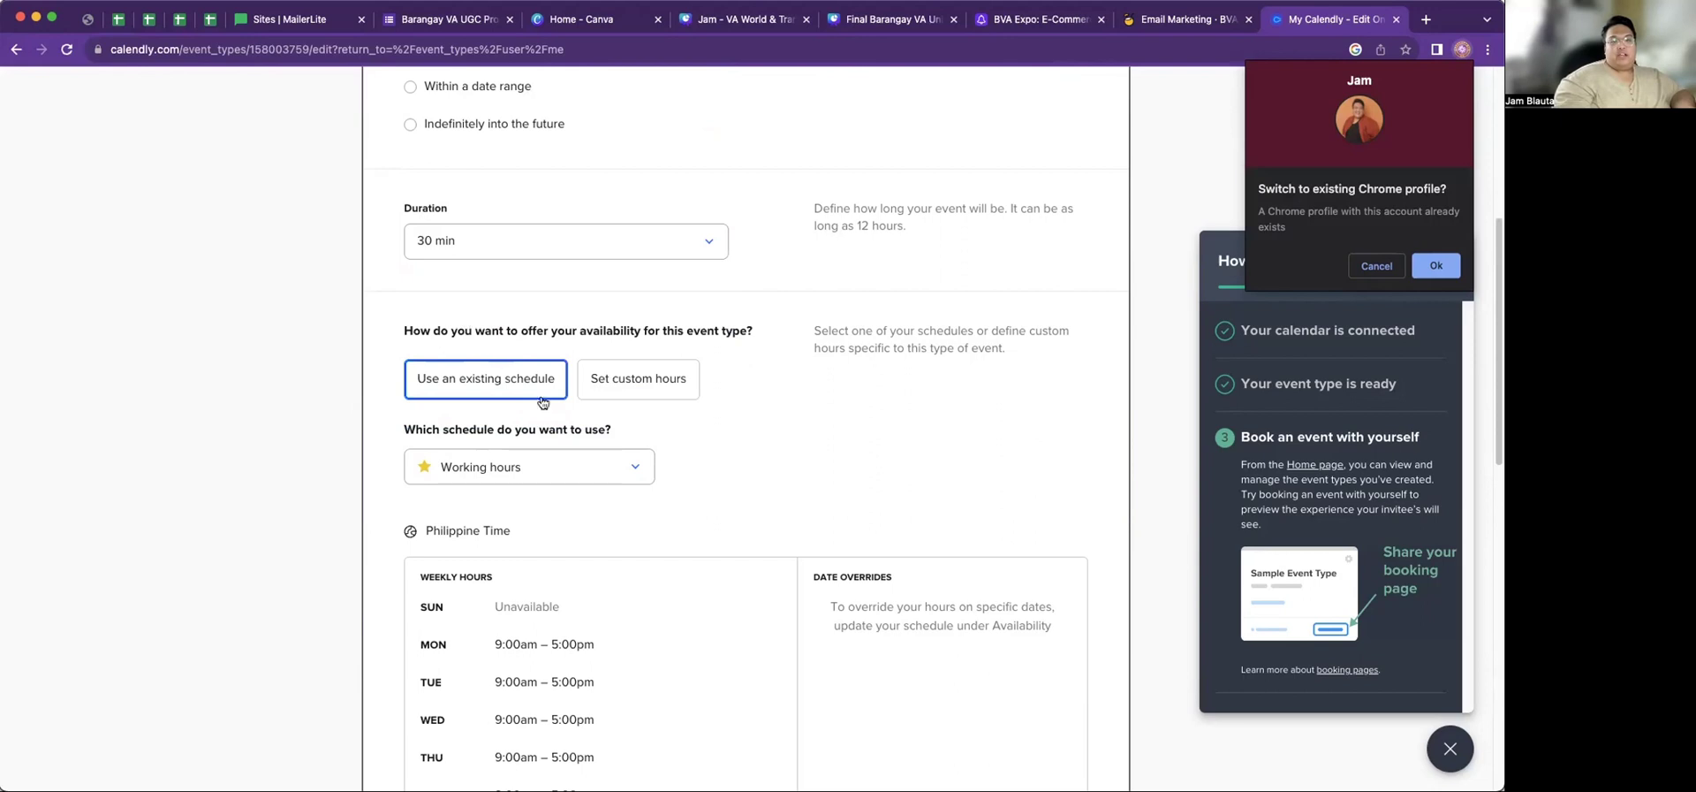
scroll(750, 393, down, 2)
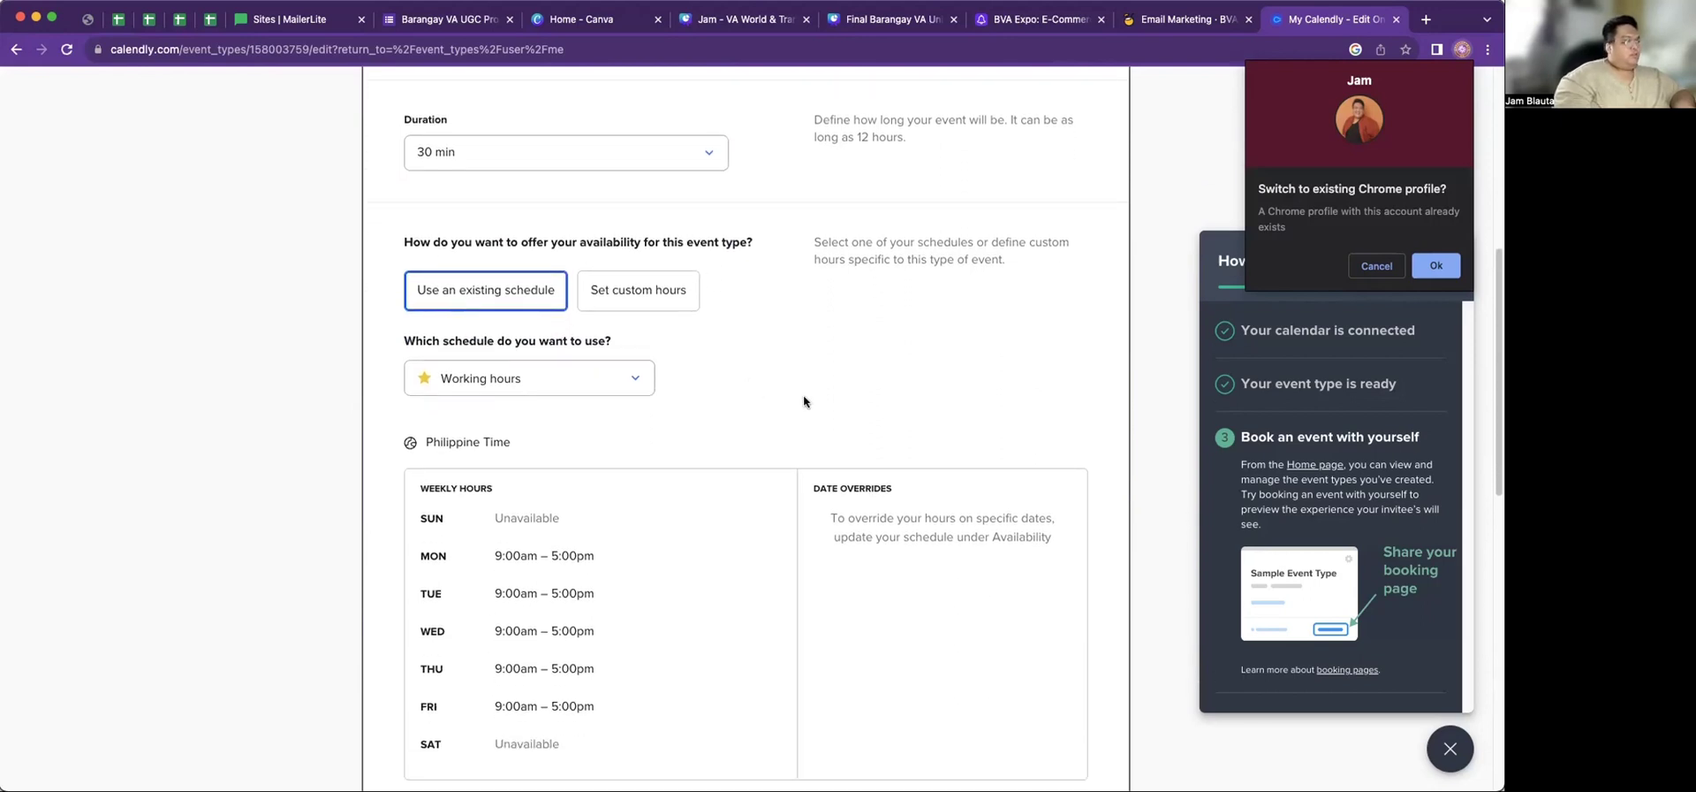
scroll(803, 395, down, 1)
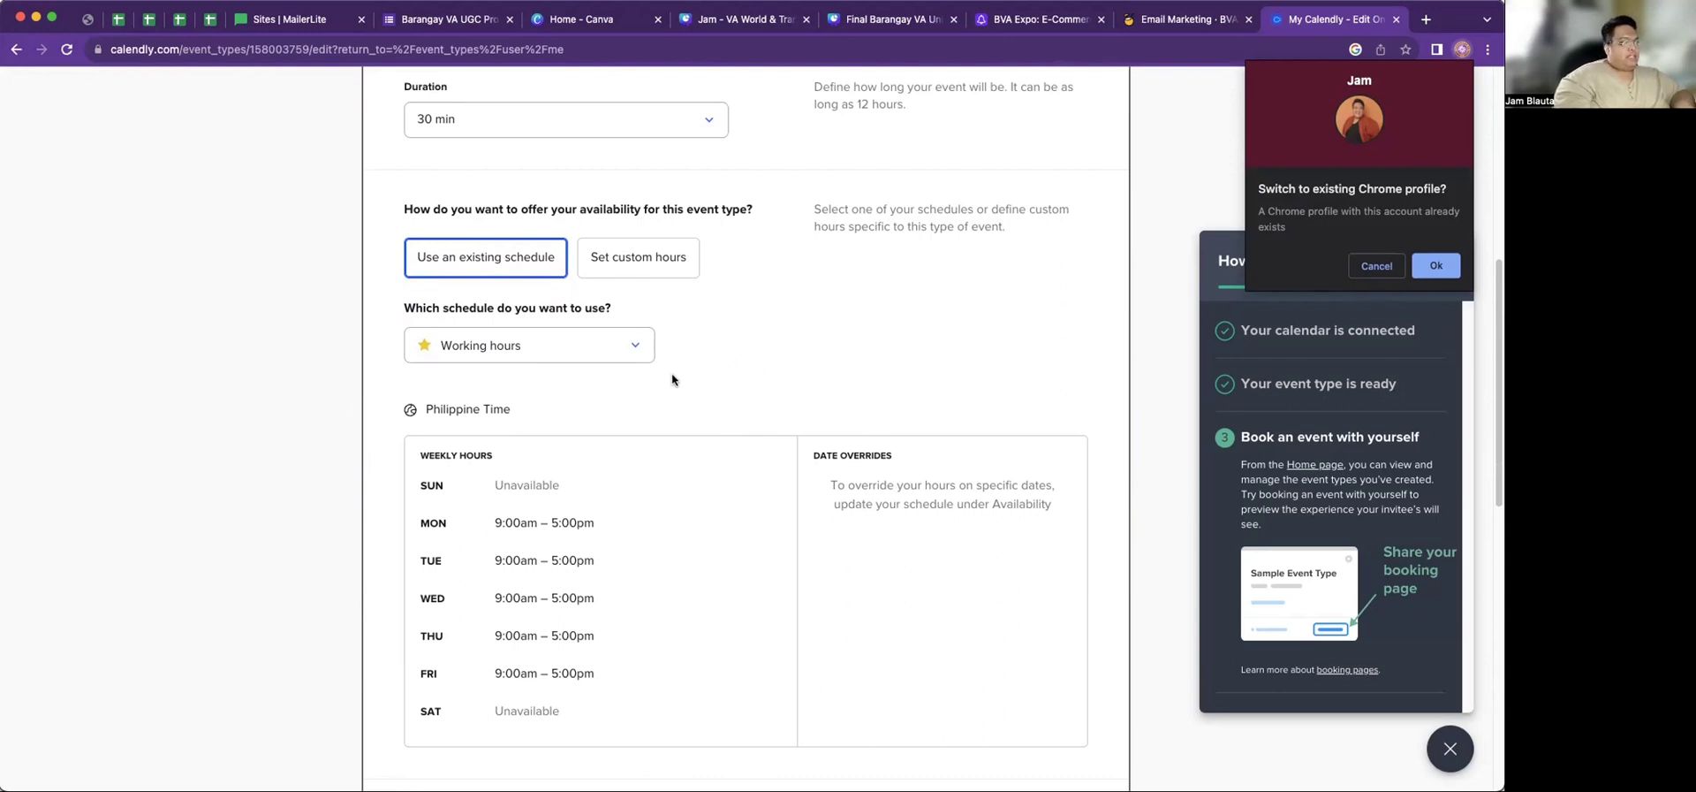
Switch to custom hours and mark Wednesday, Thursday and Friday unavailable
click(644, 268)
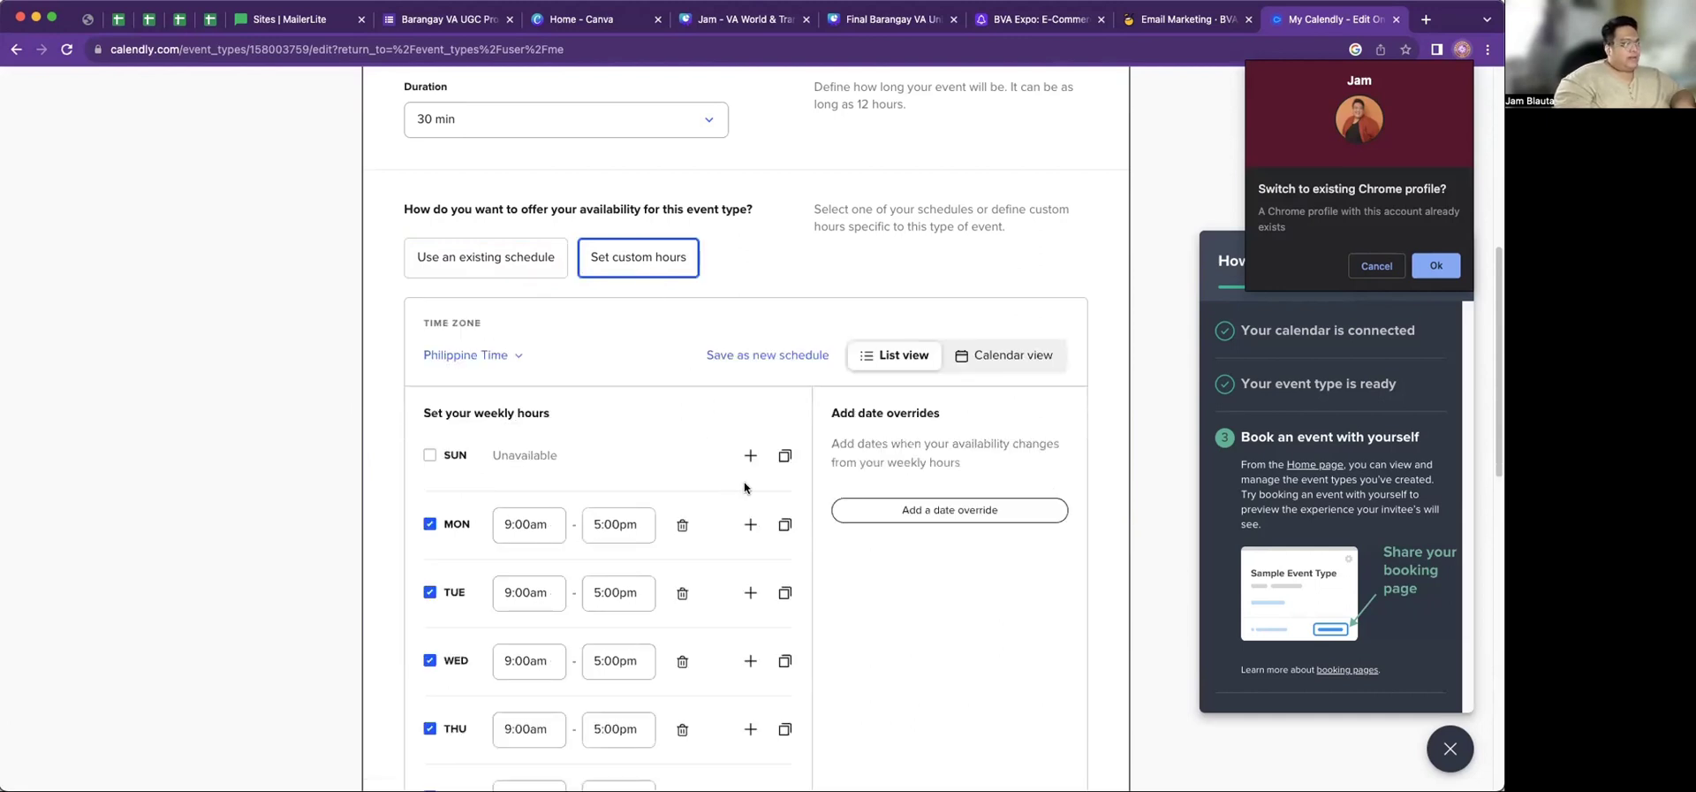
scroll(863, 507, down, 3)
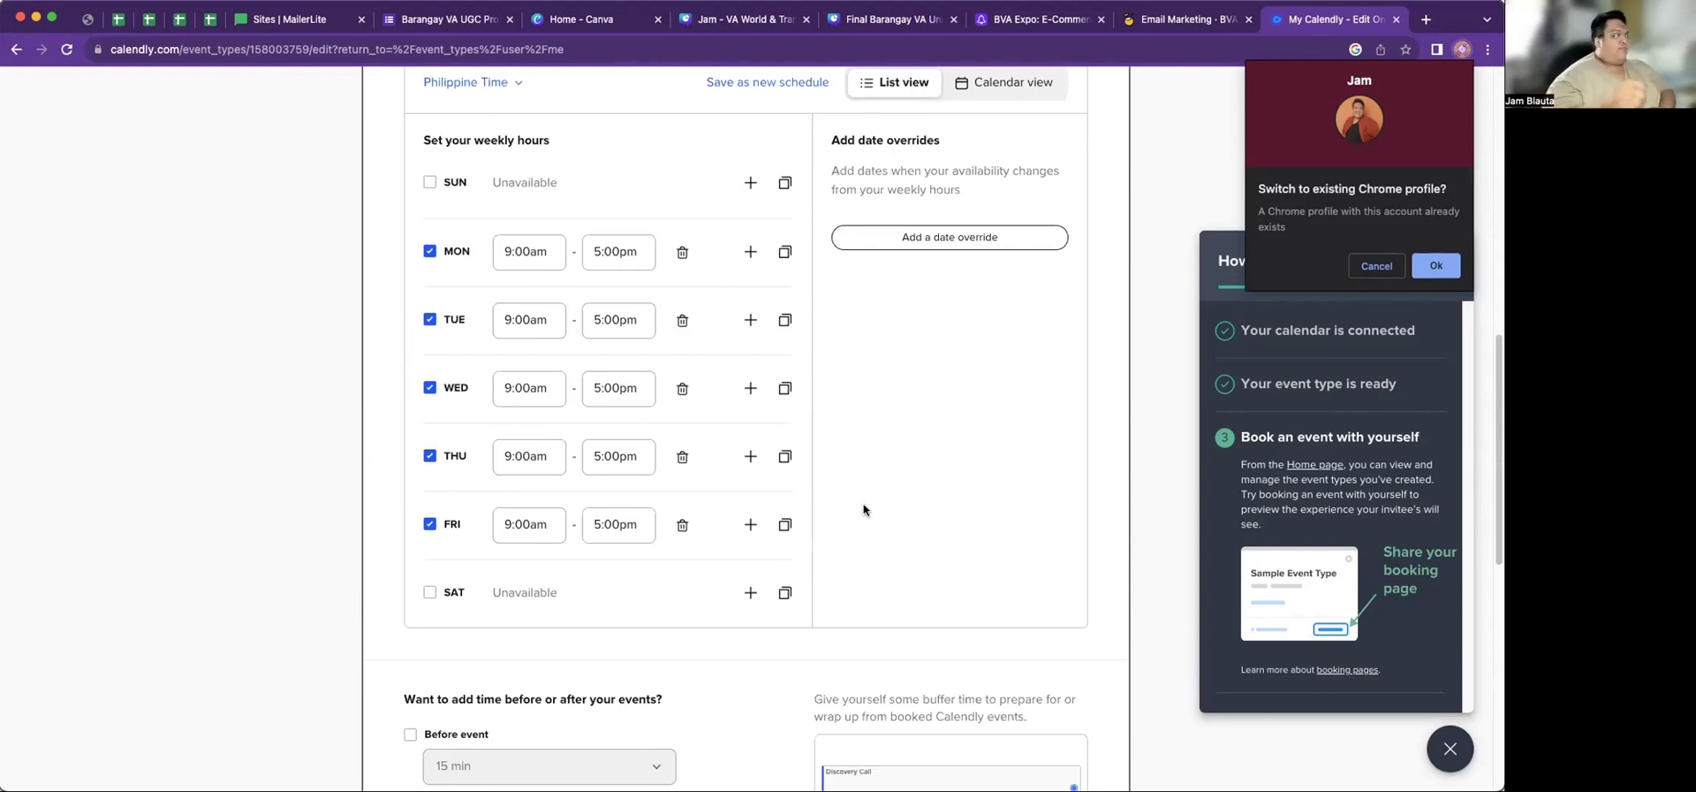
click(429, 389)
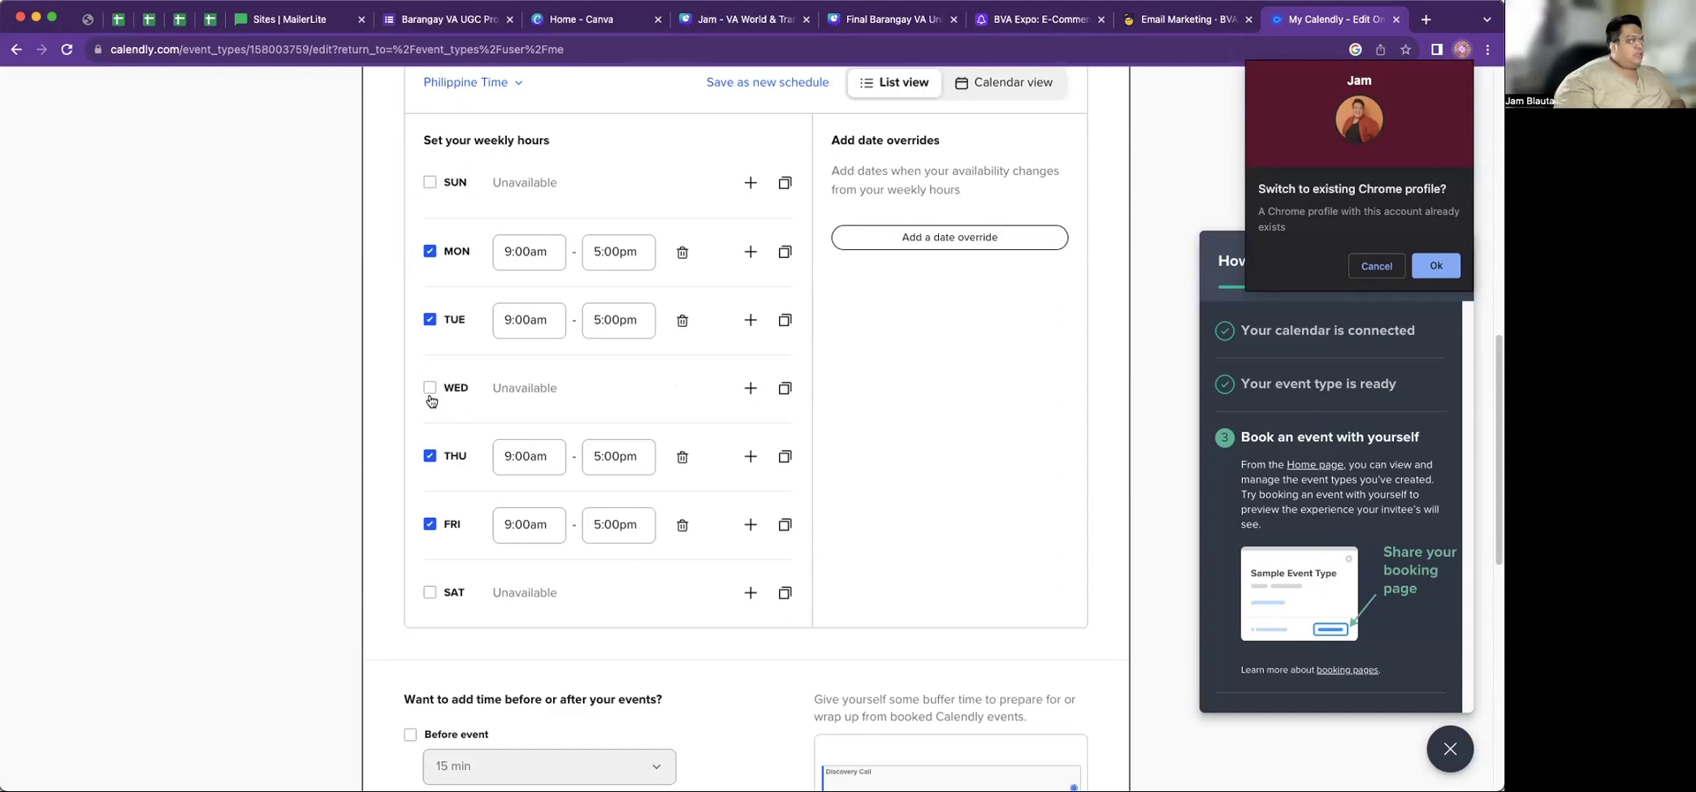
click(429, 456)
click(430, 526)
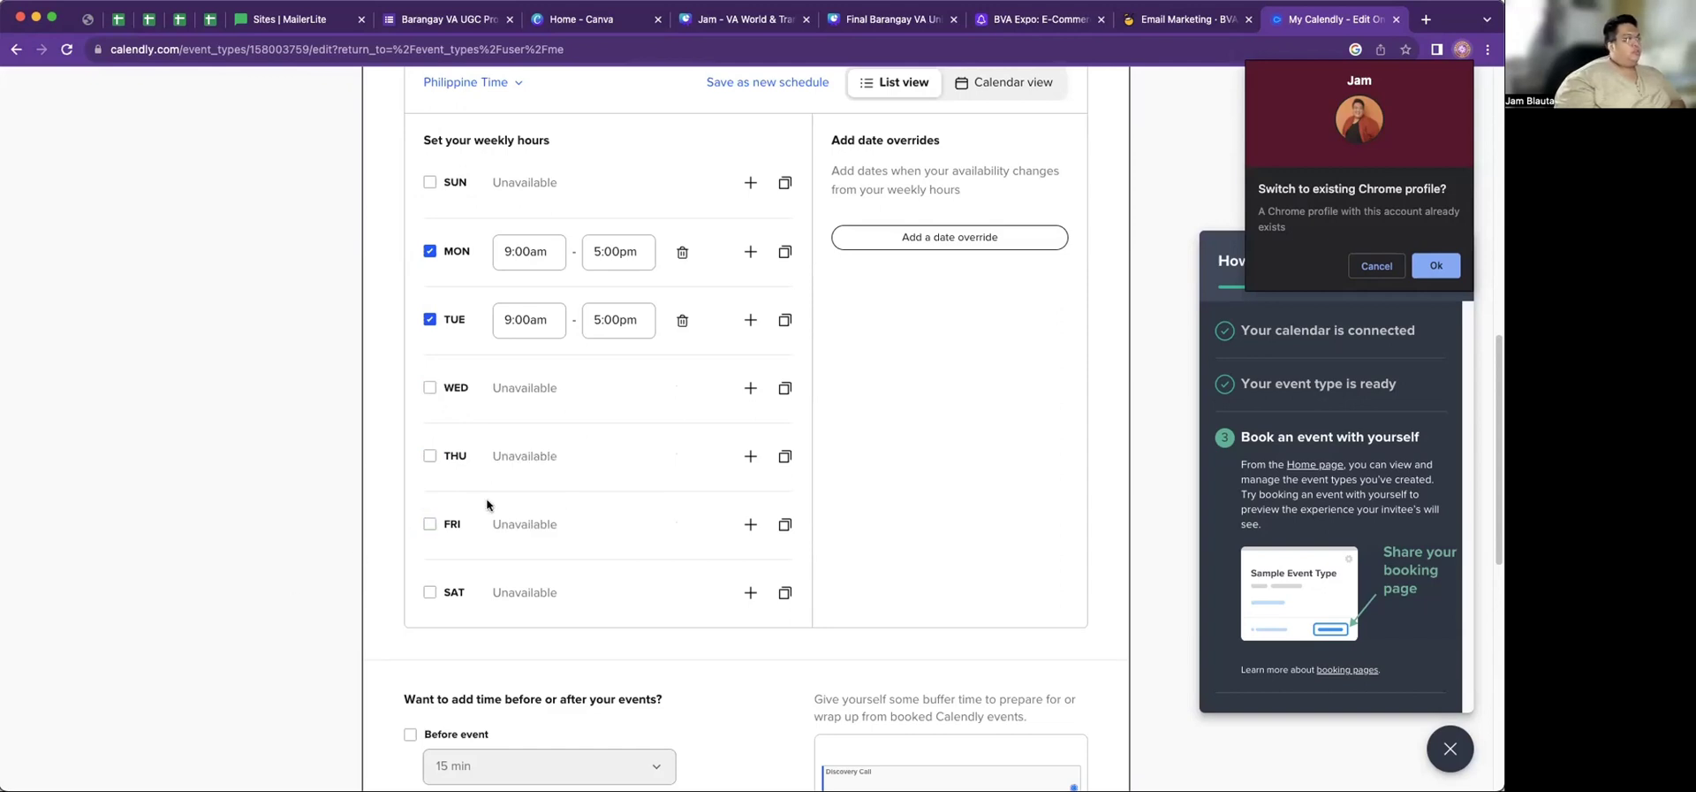
scroll(530, 502, up, 1)
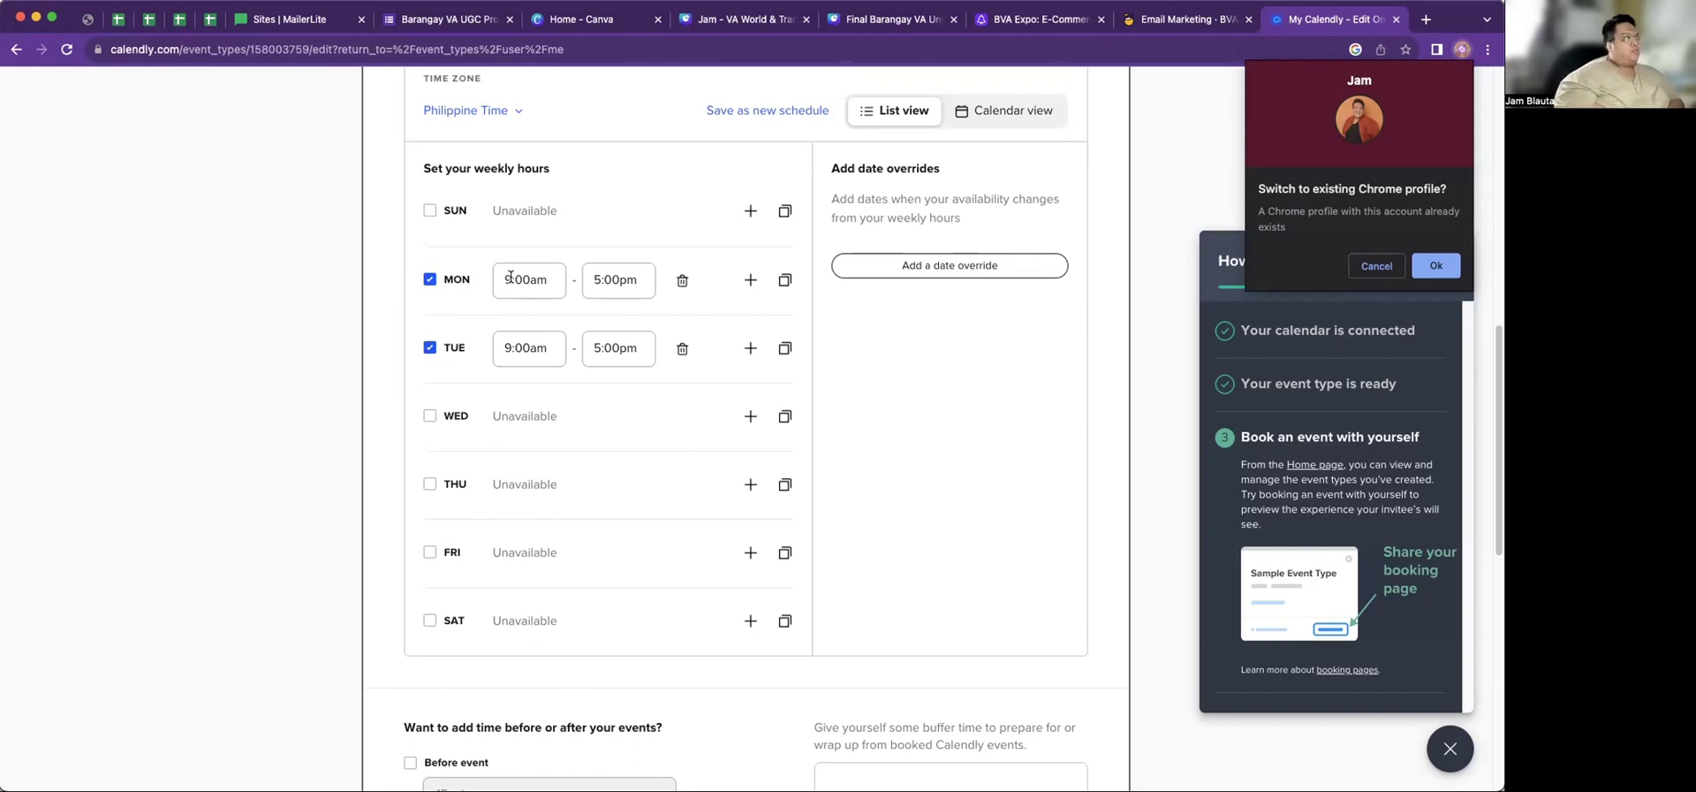
Set Monday's start time to 9:00pm
click(511, 276)
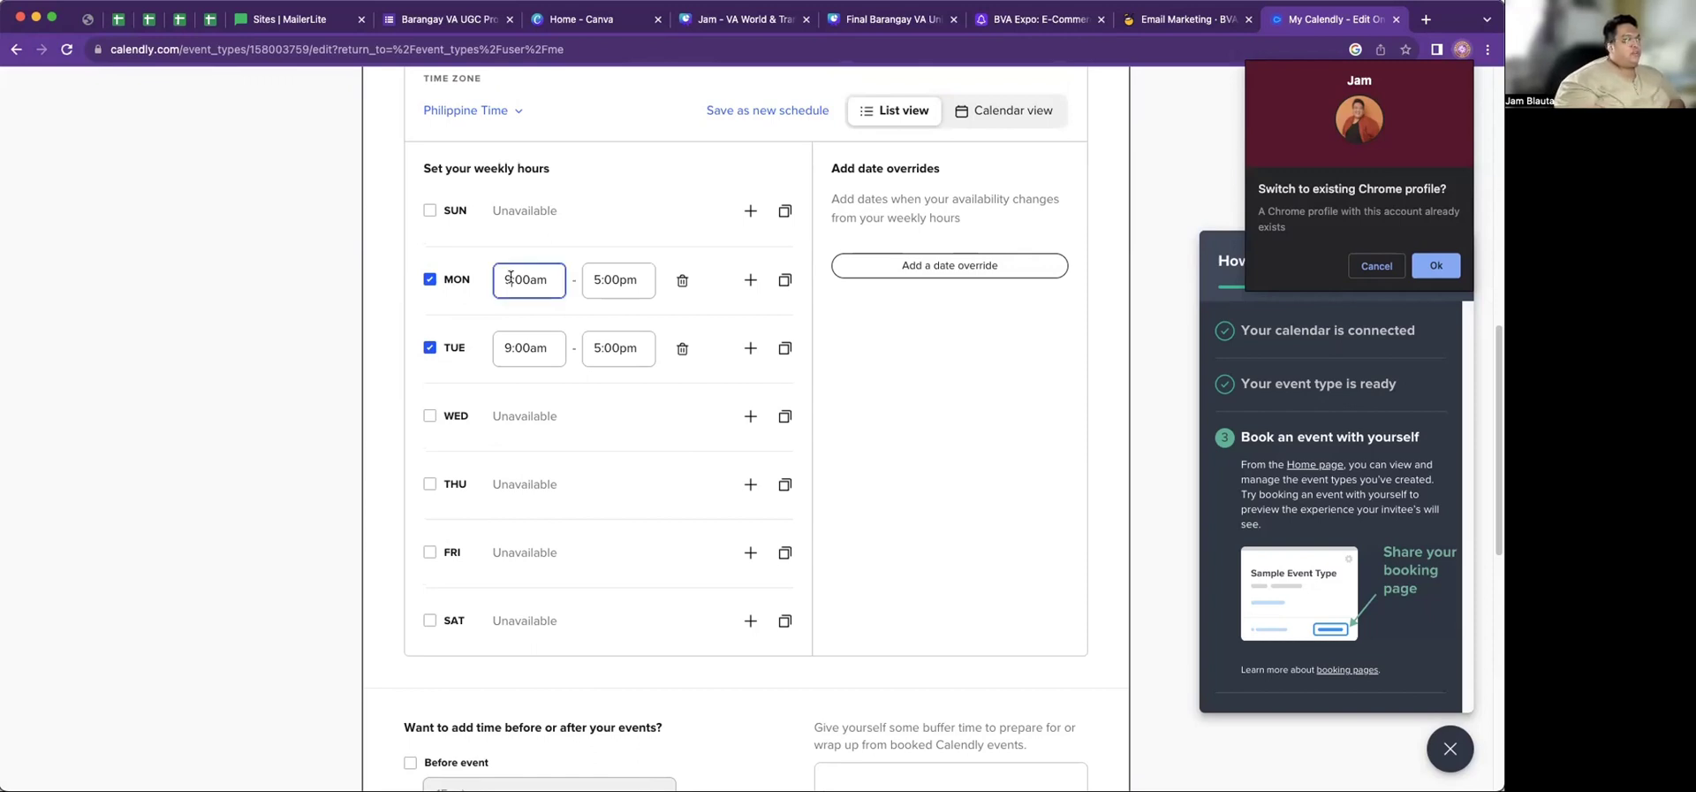
click(521, 279)
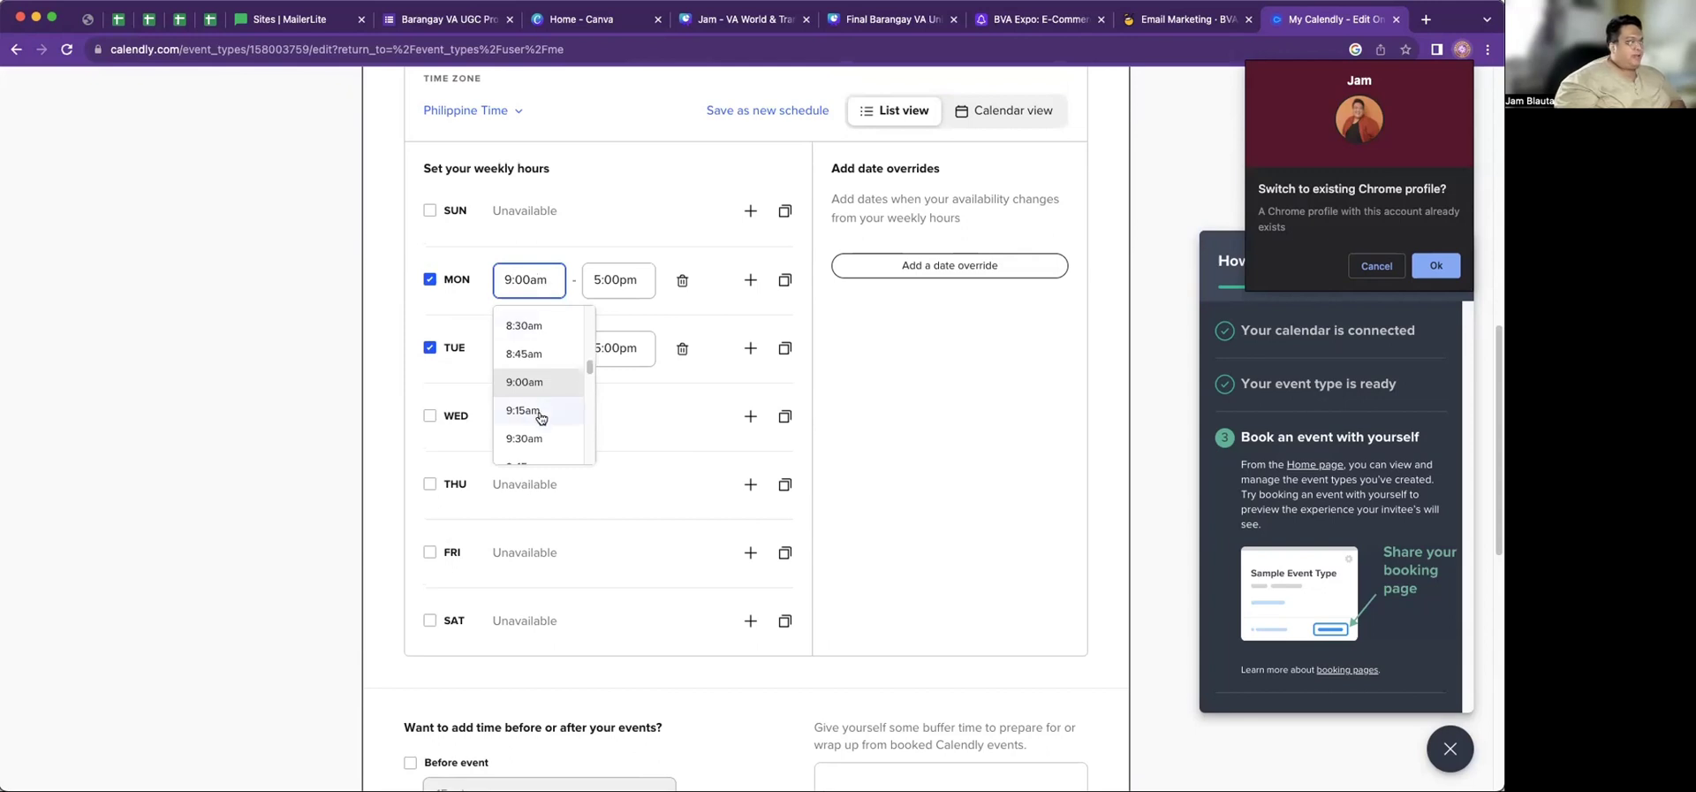
scroll(541, 417, down, 3)
scroll(540, 419, down, 3)
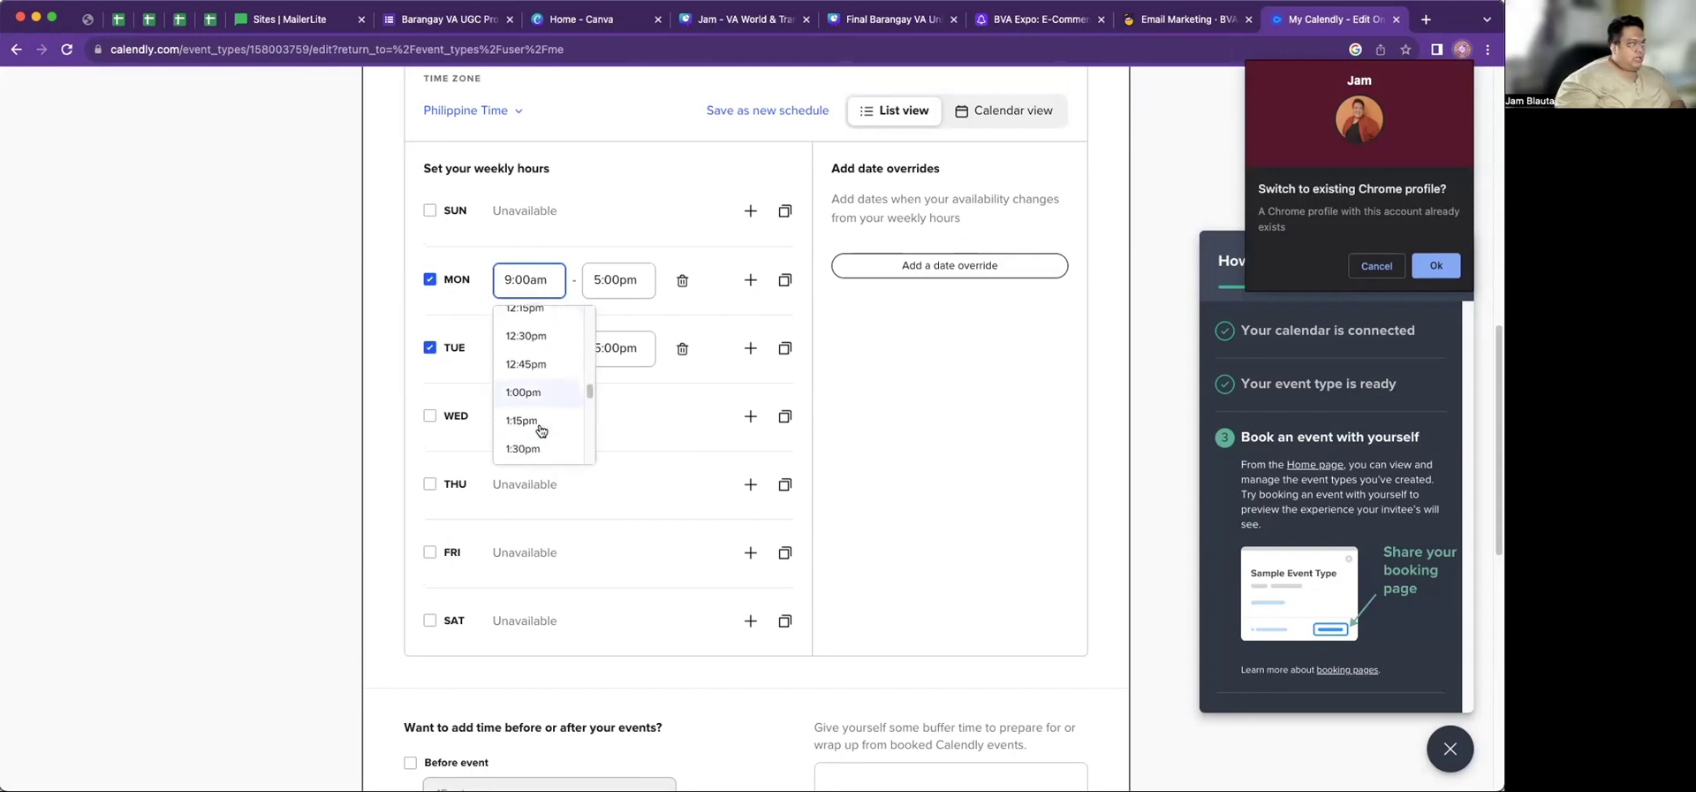
scroll(541, 428, up, 3)
scroll(540, 429, down, 15)
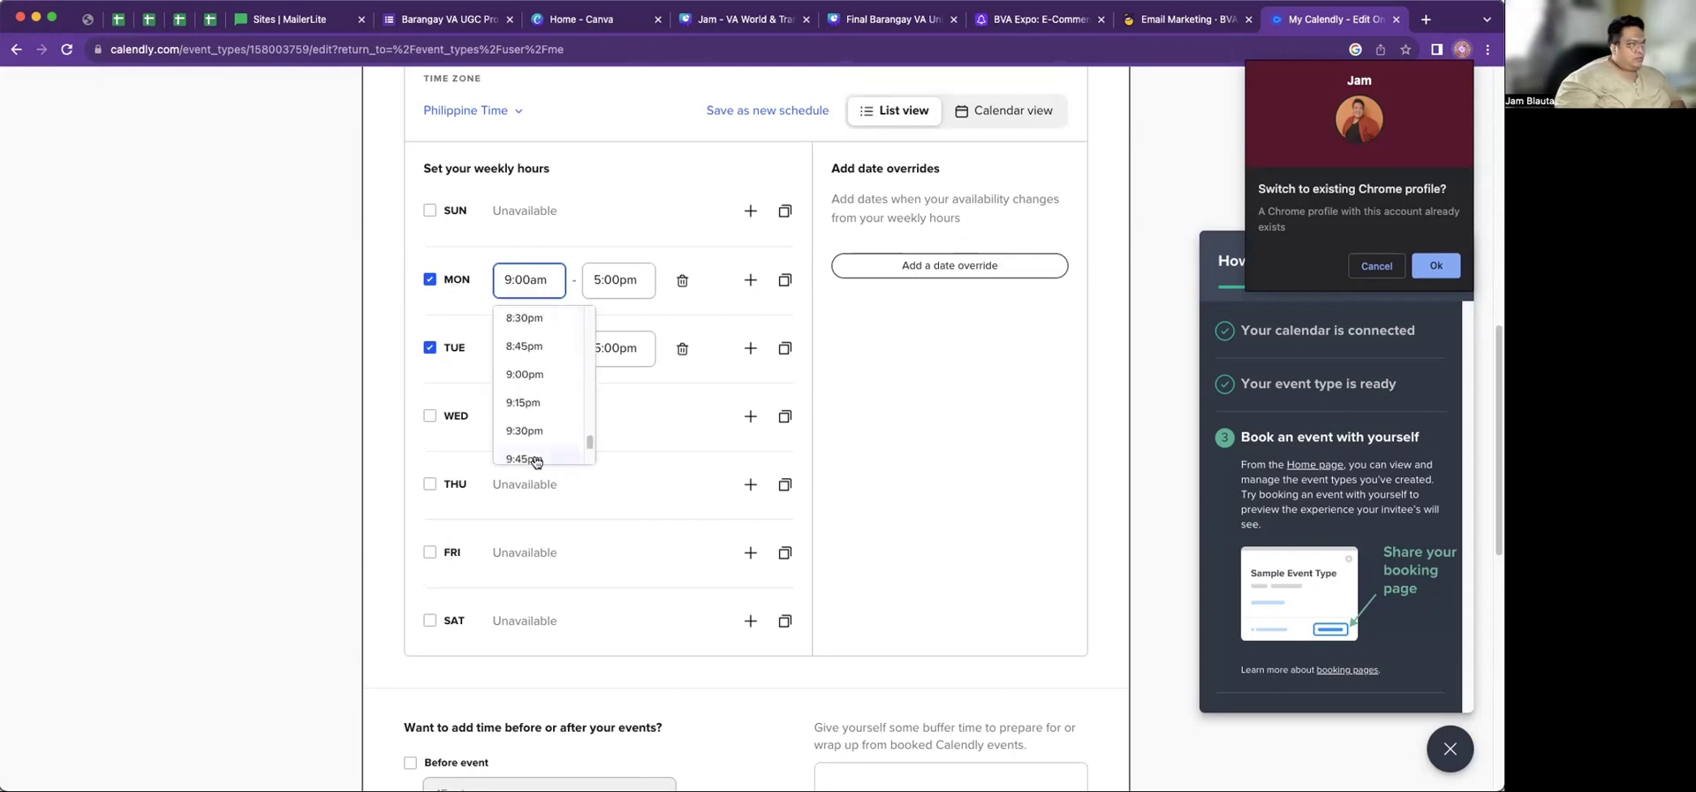
scroll(524, 430, up, 4)
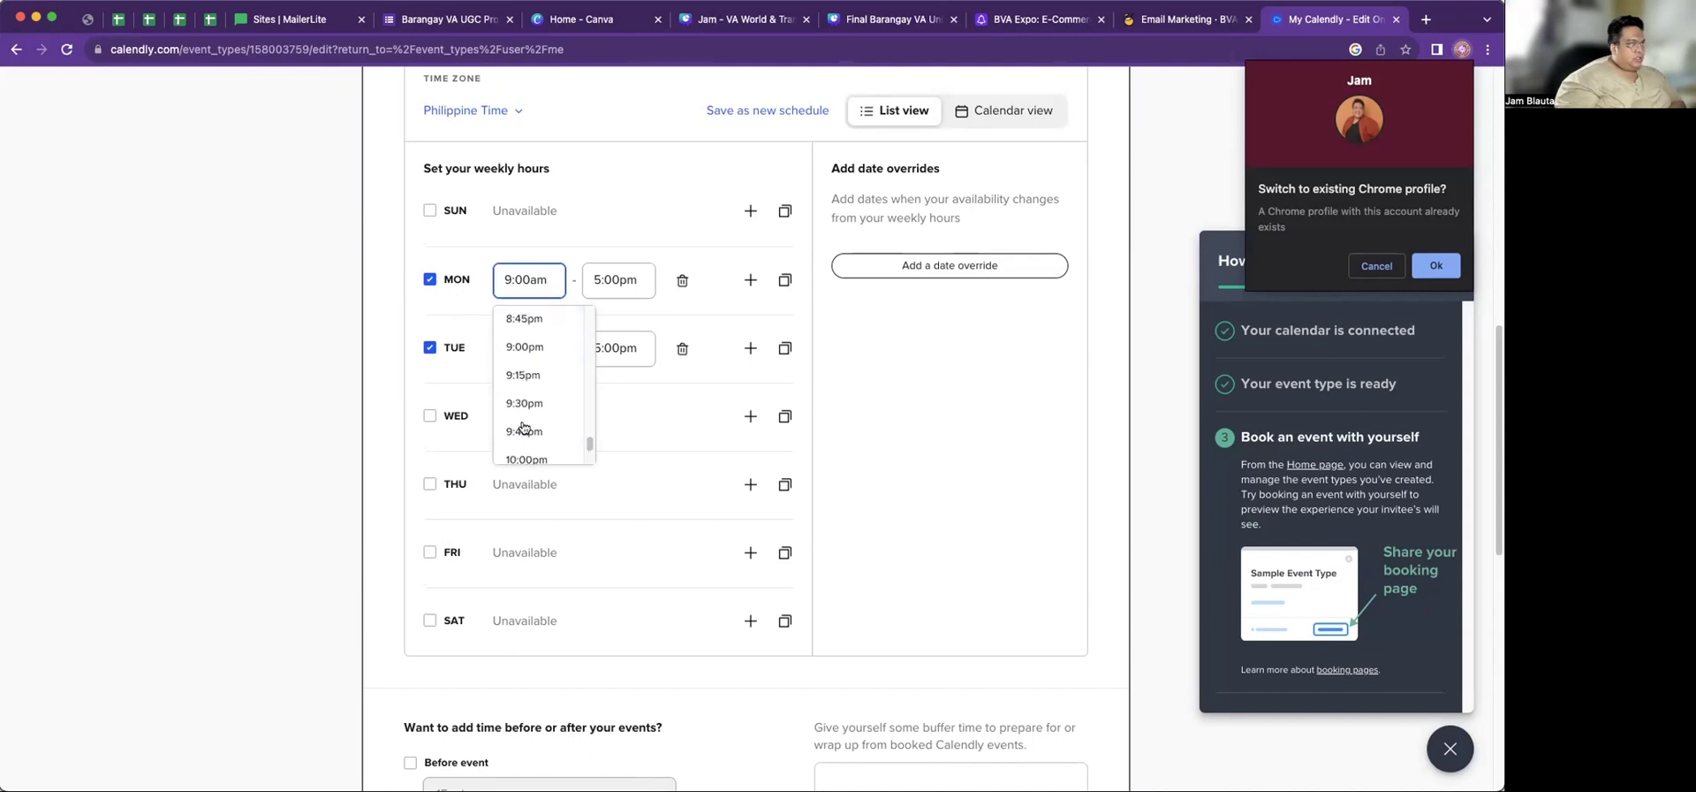
click(507, 346)
key(Tab)
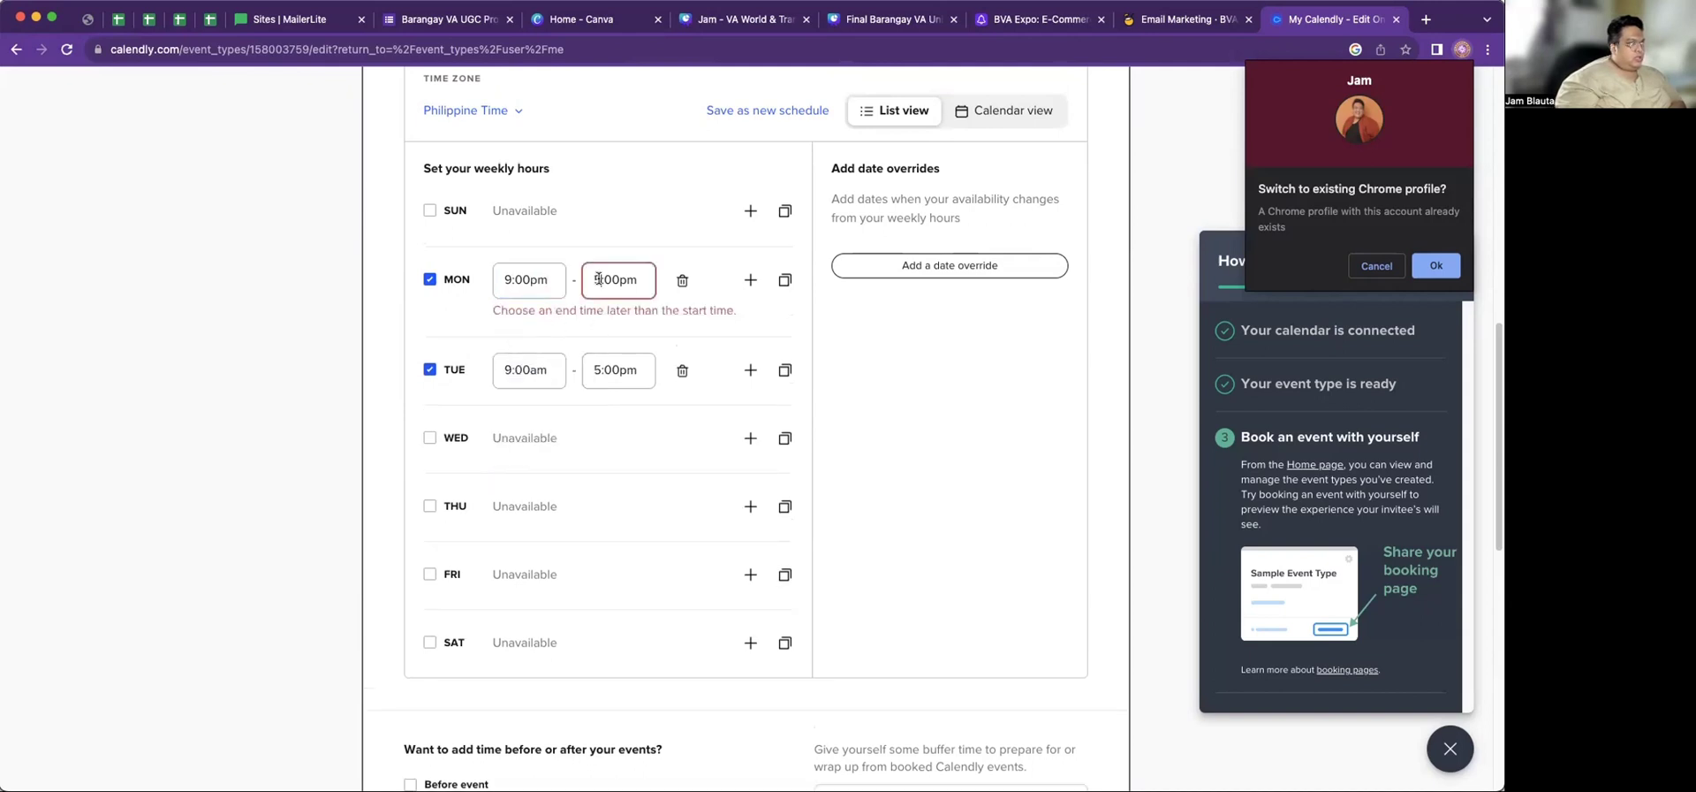
Set Monday's end time to 11:00pm to clear the error
scroll(629, 396, down, 8)
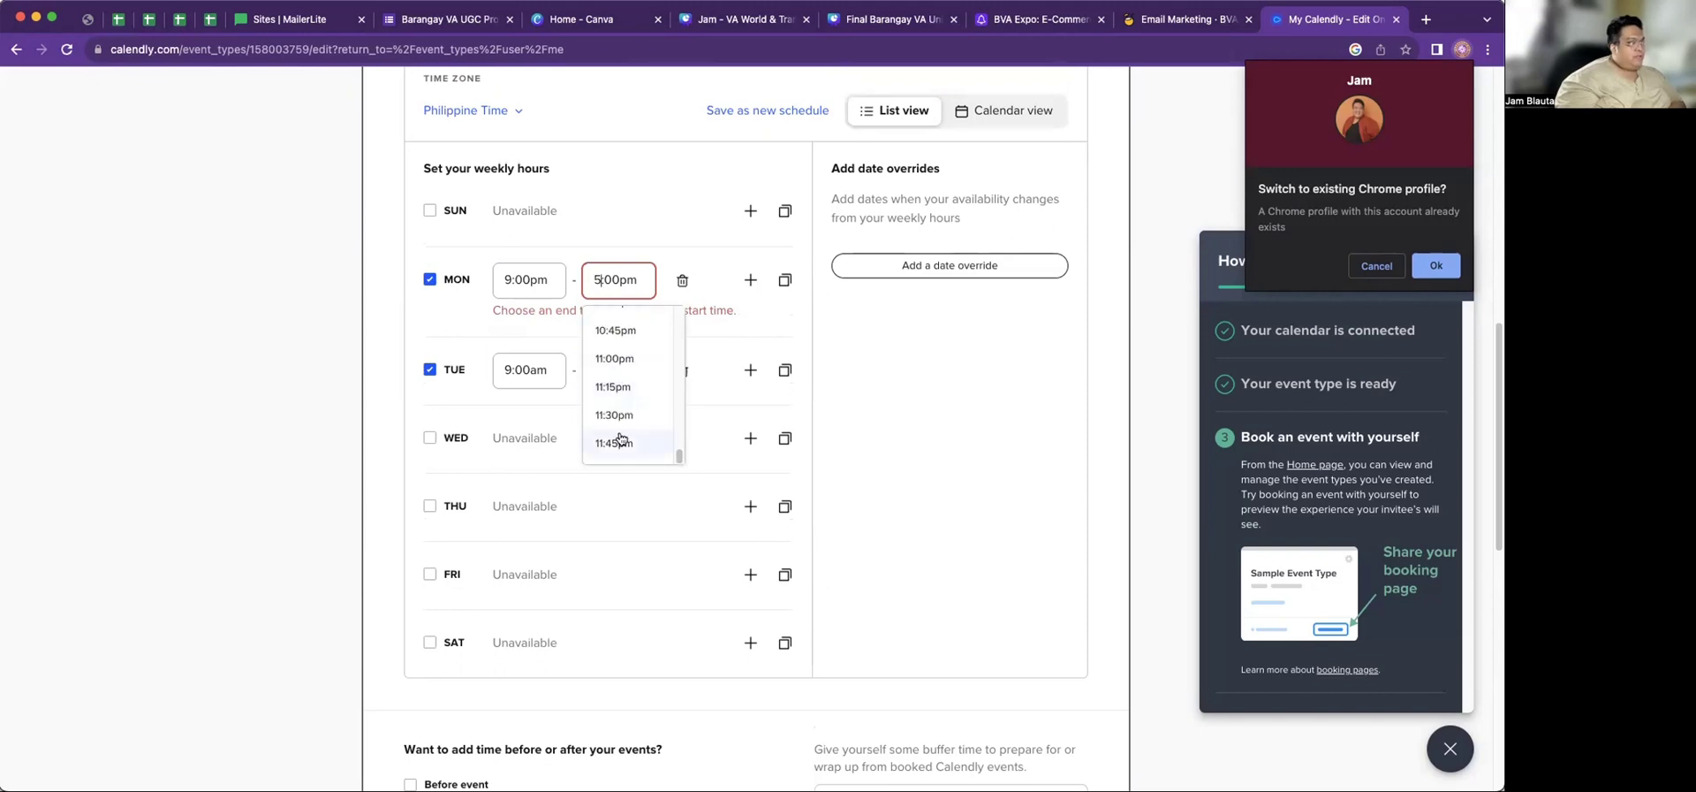
scroll(618, 439, down, 4)
scroll(607, 329, up, 3)
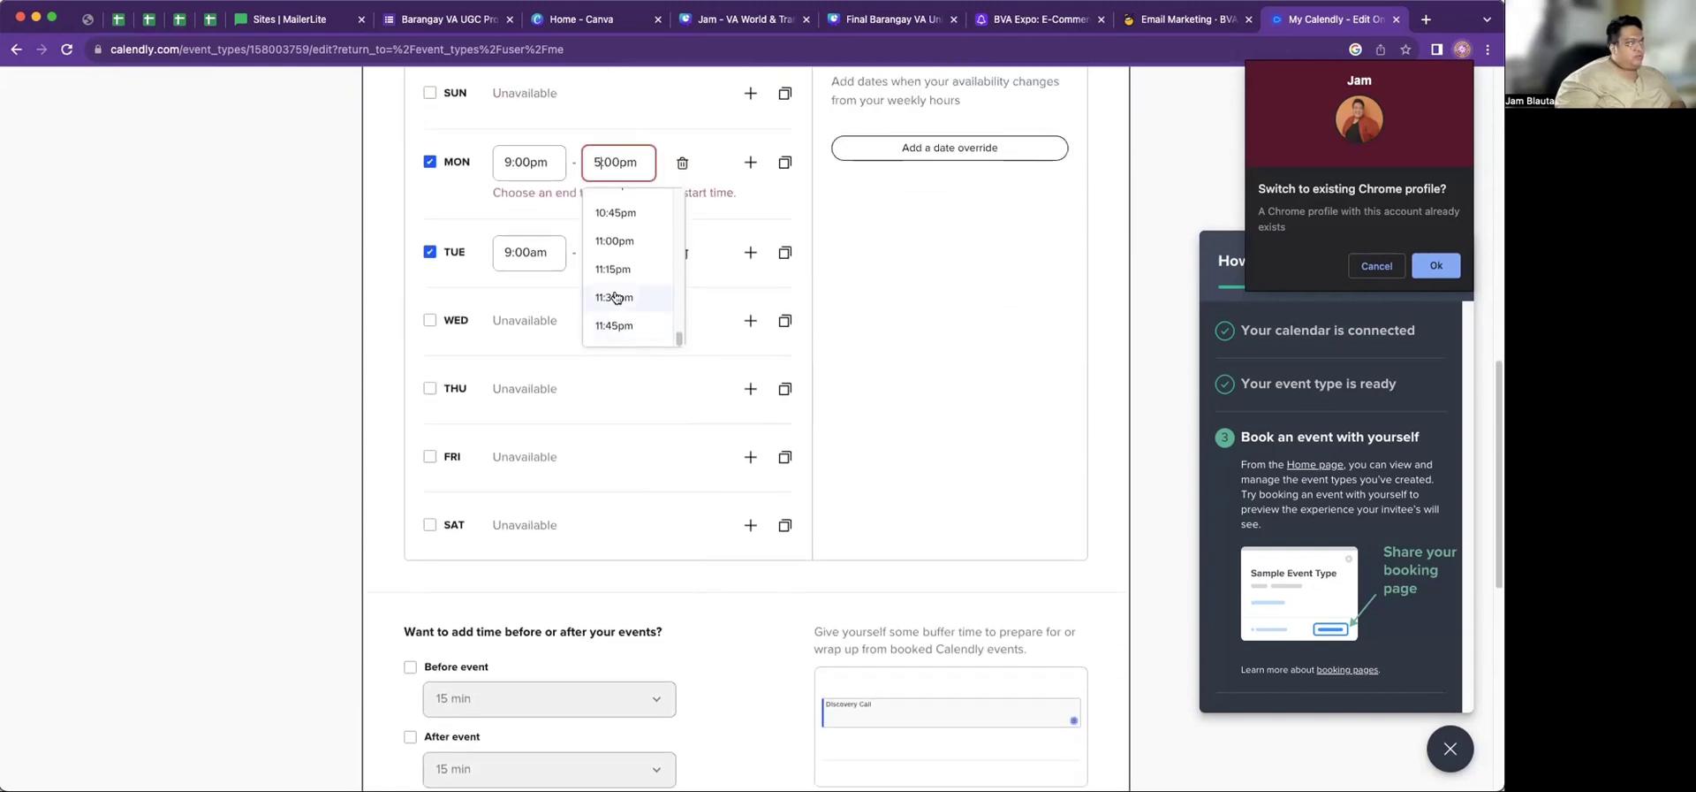
click(606, 245)
scroll(606, 274, up, 2)
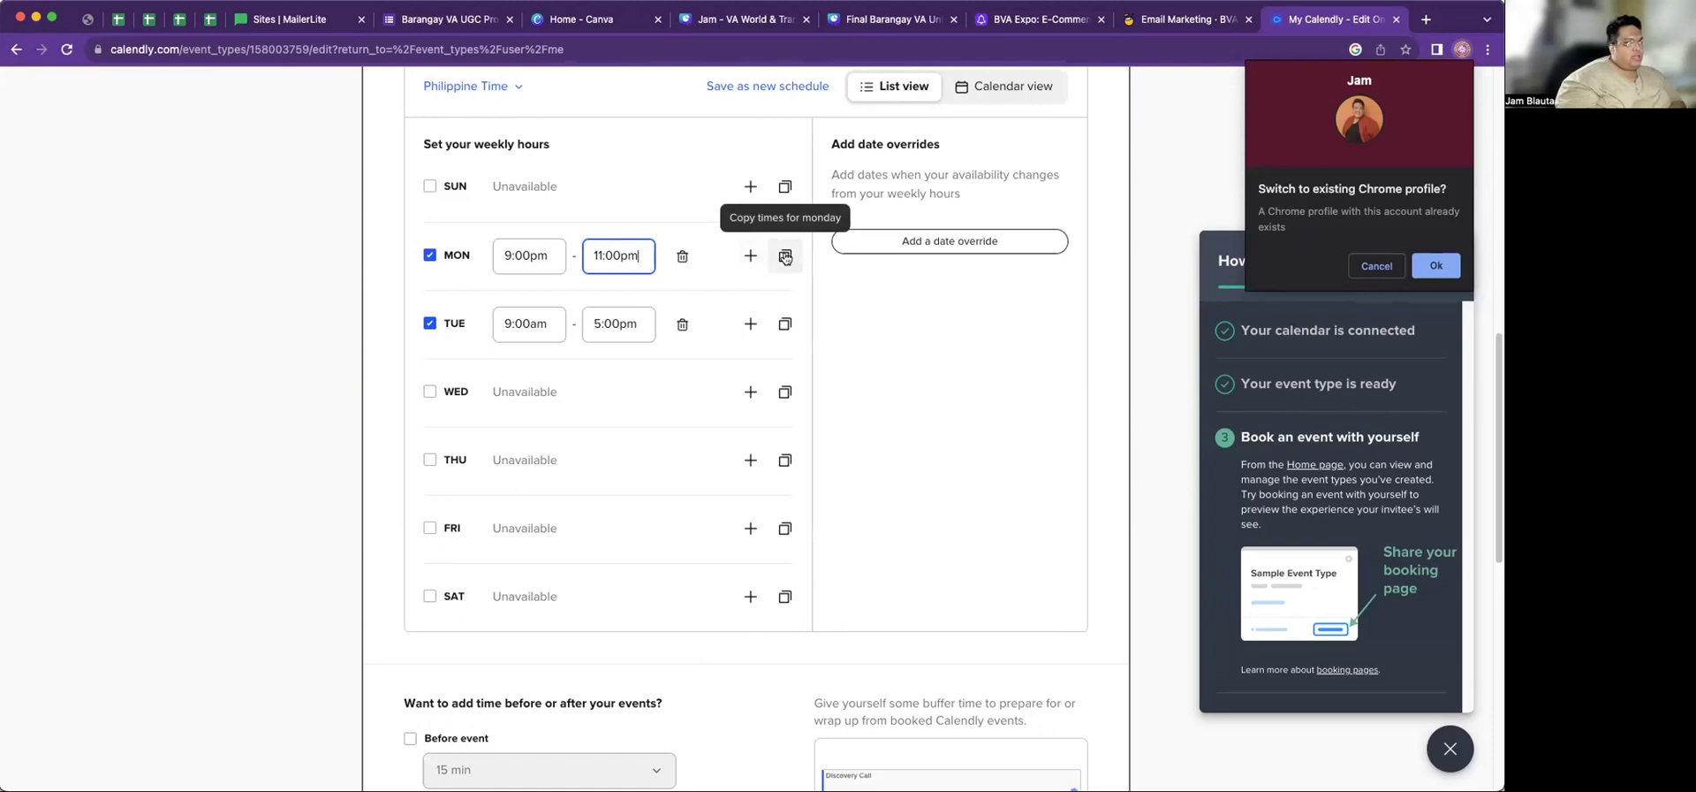
Copy Monday's 9:00pm–11:00pm hours onto Tuesday
click(784, 257)
click(881, 379)
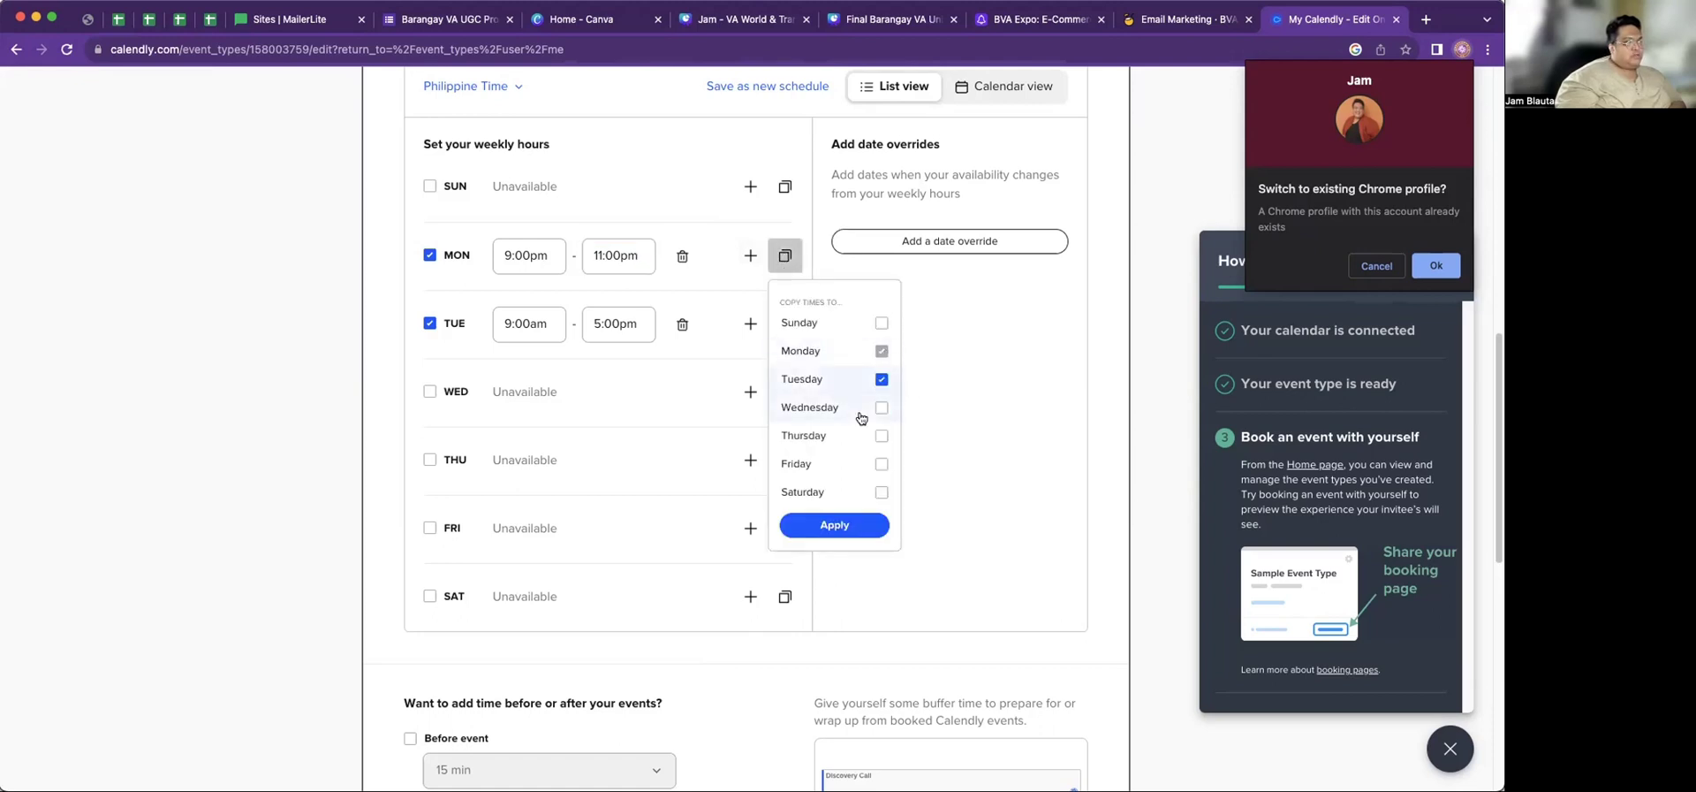
click(834, 525)
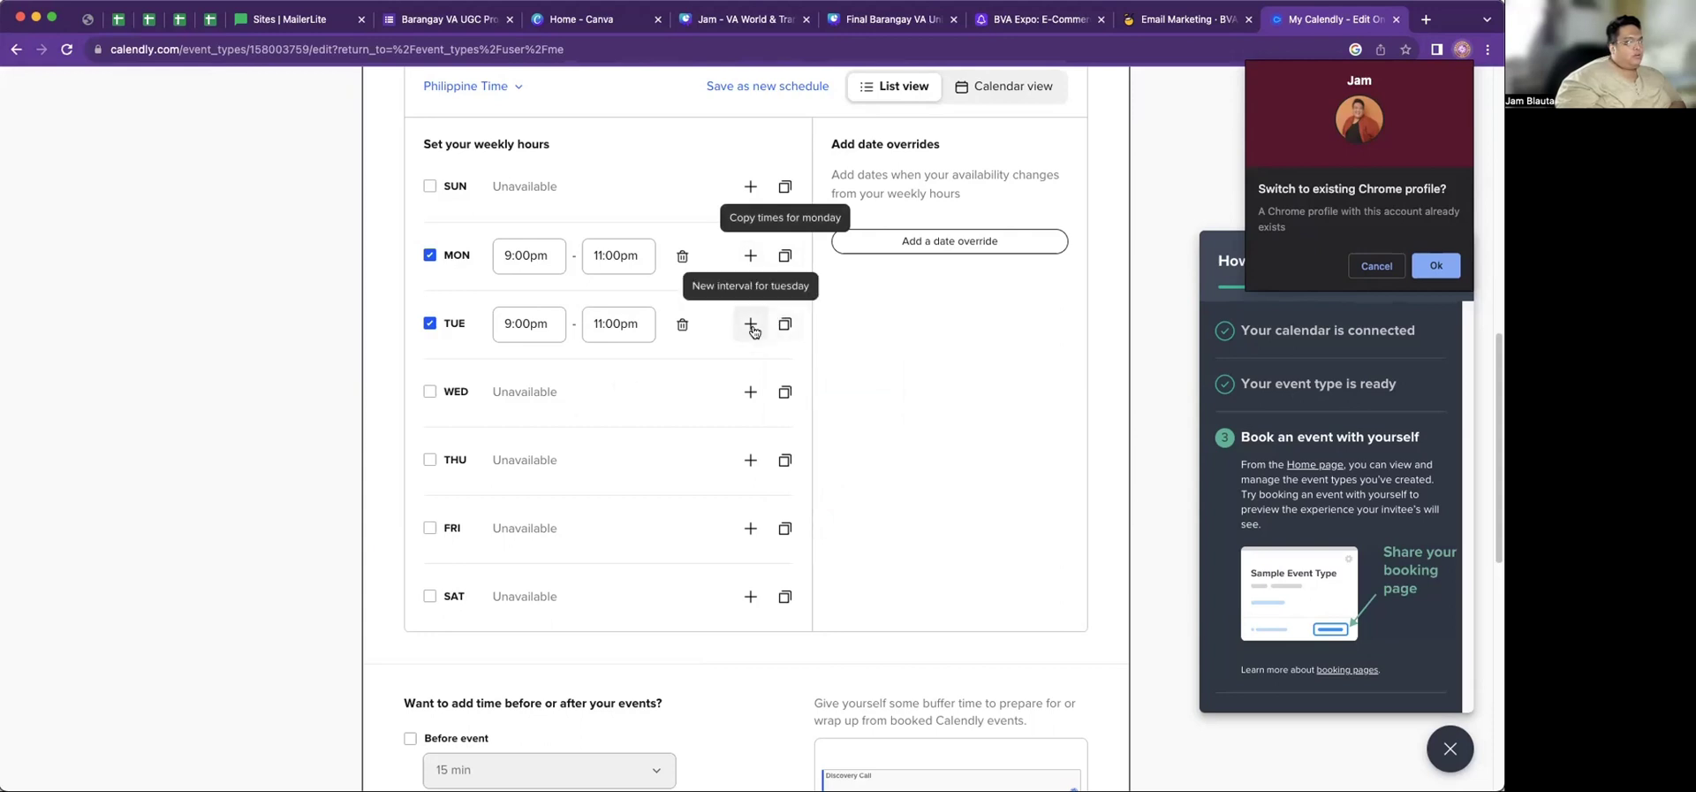
Remove Monday's extra 12:00am–1:00am range and save the availability
click(750, 256)
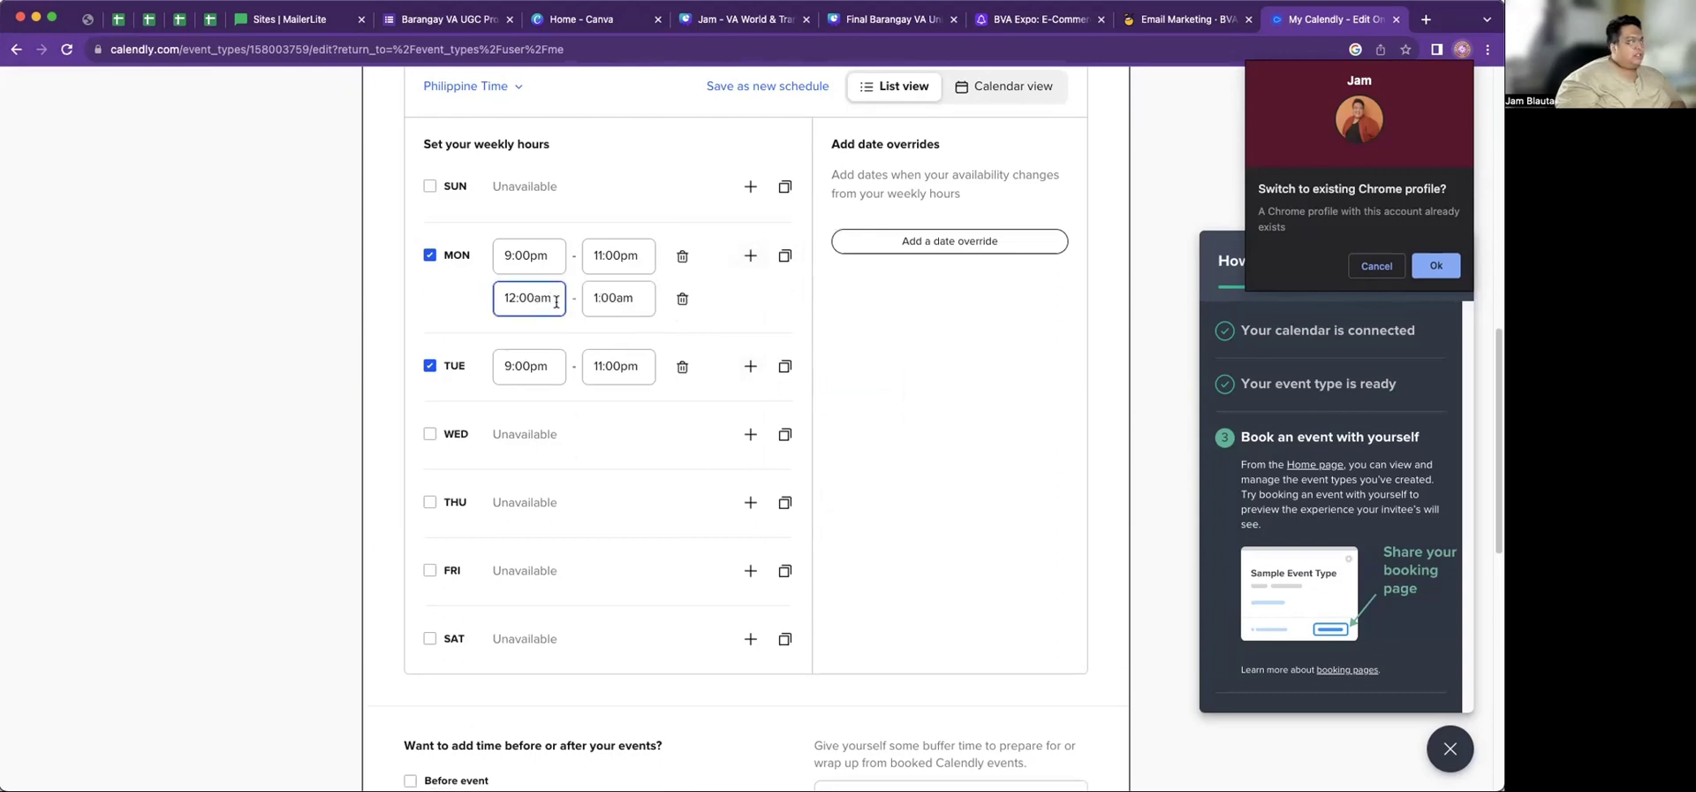
click(295, 411)
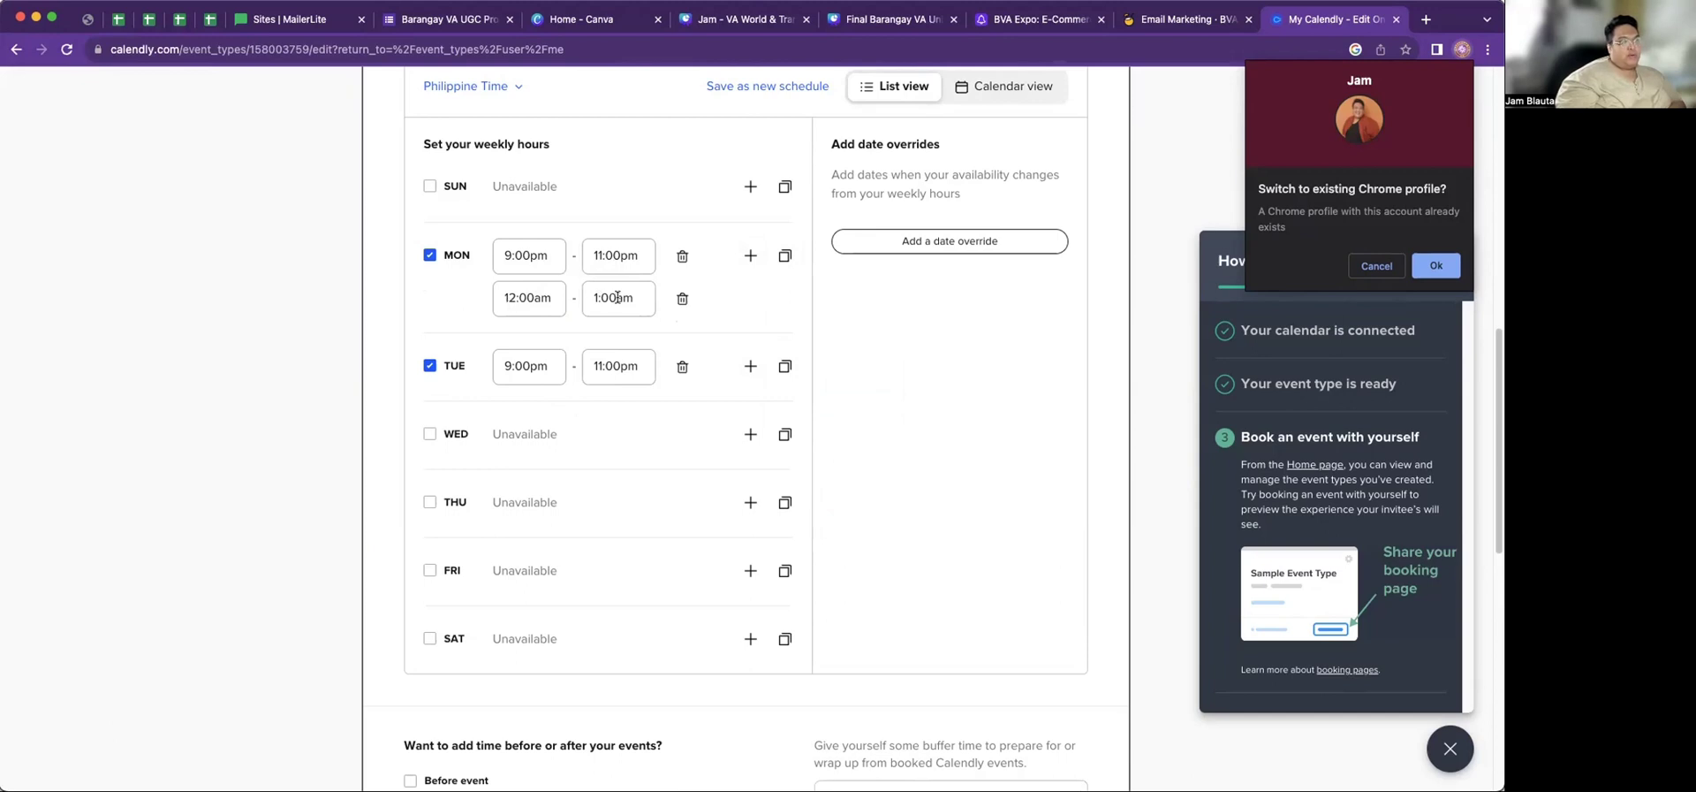
click(682, 298)
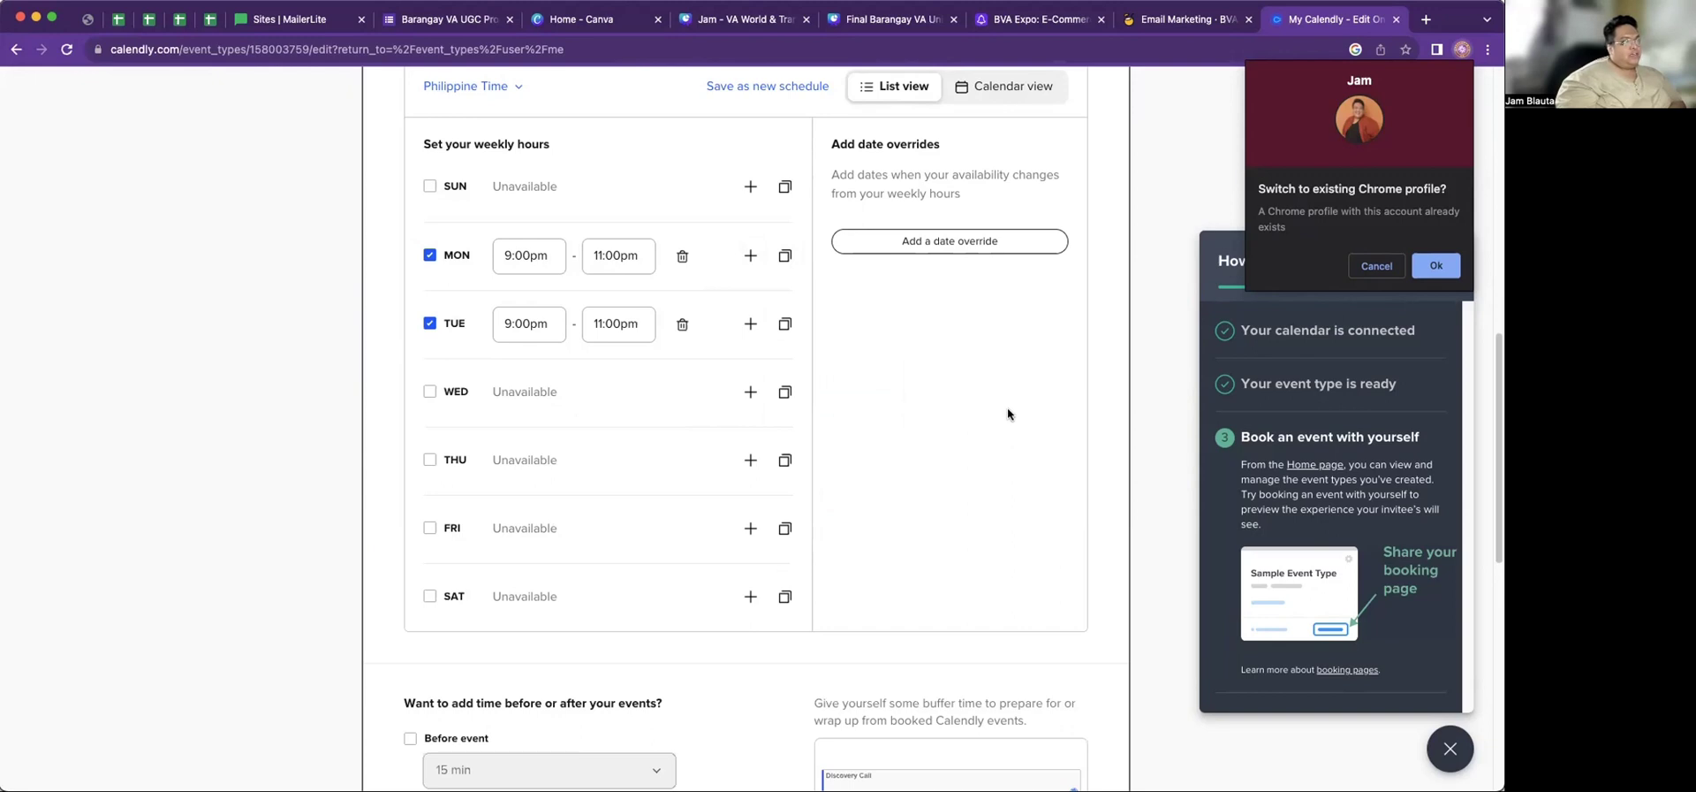
scroll(918, 518, down, 4)
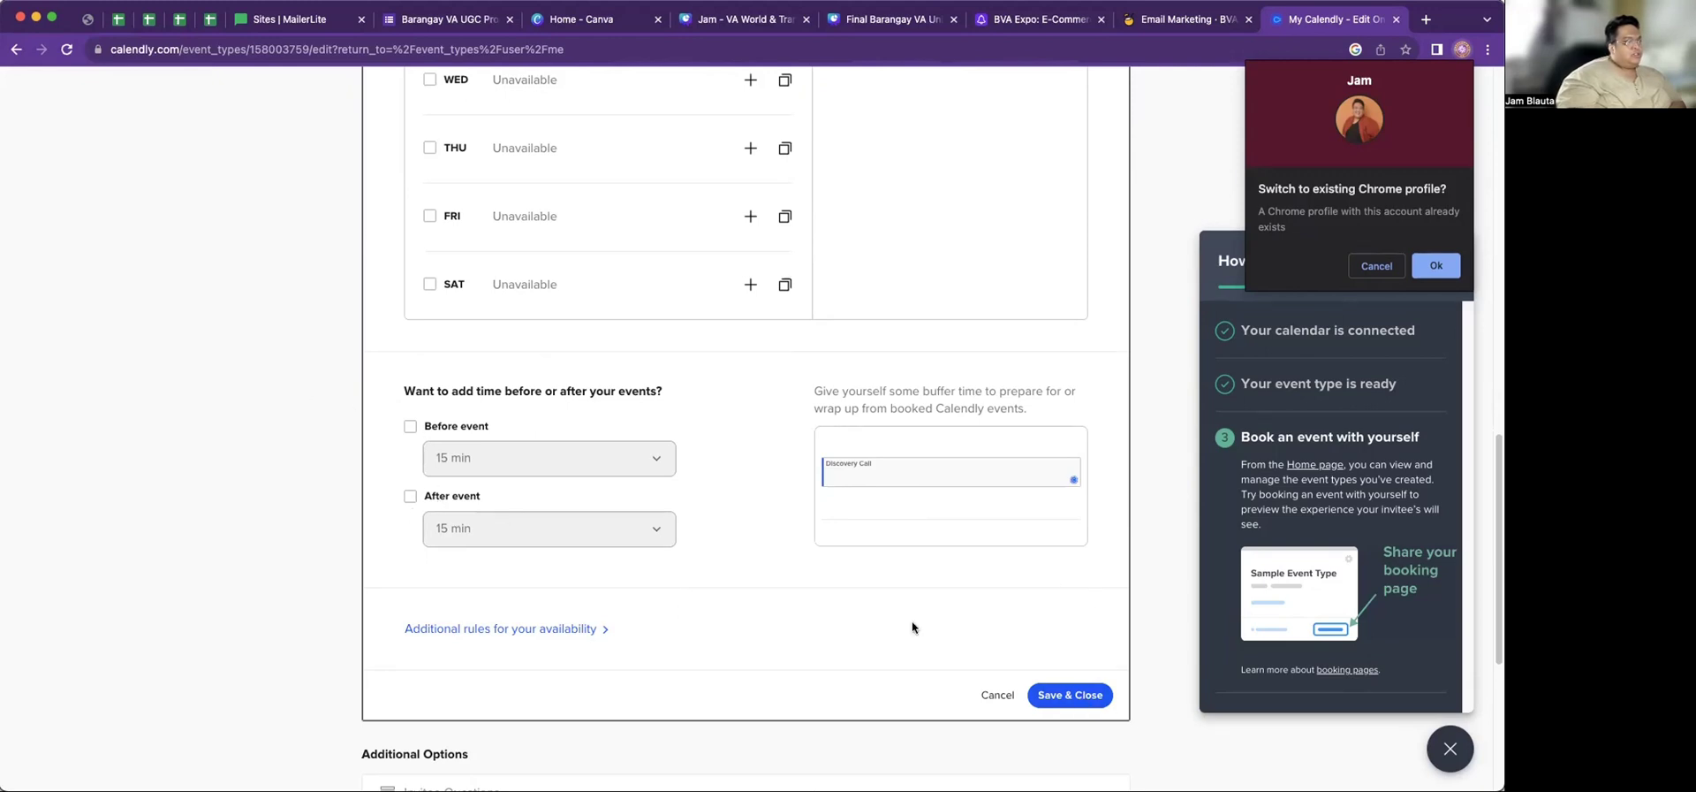
click(1066, 687)
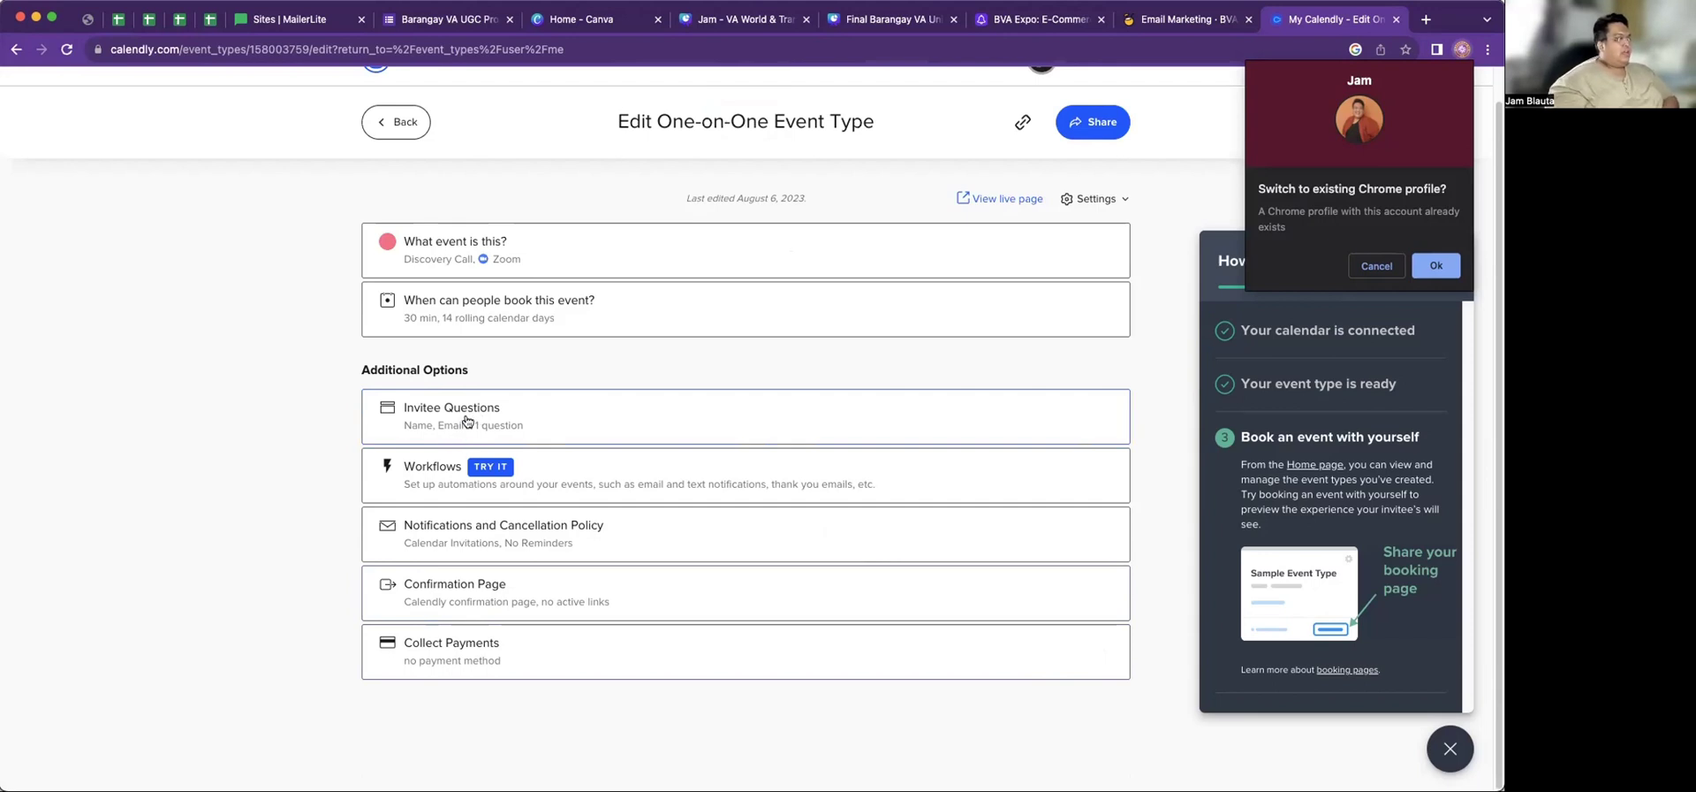
click(466, 421)
Add a required single-line Business Name question and move it above the preparation prompt
scroll(728, 521, down, 3)
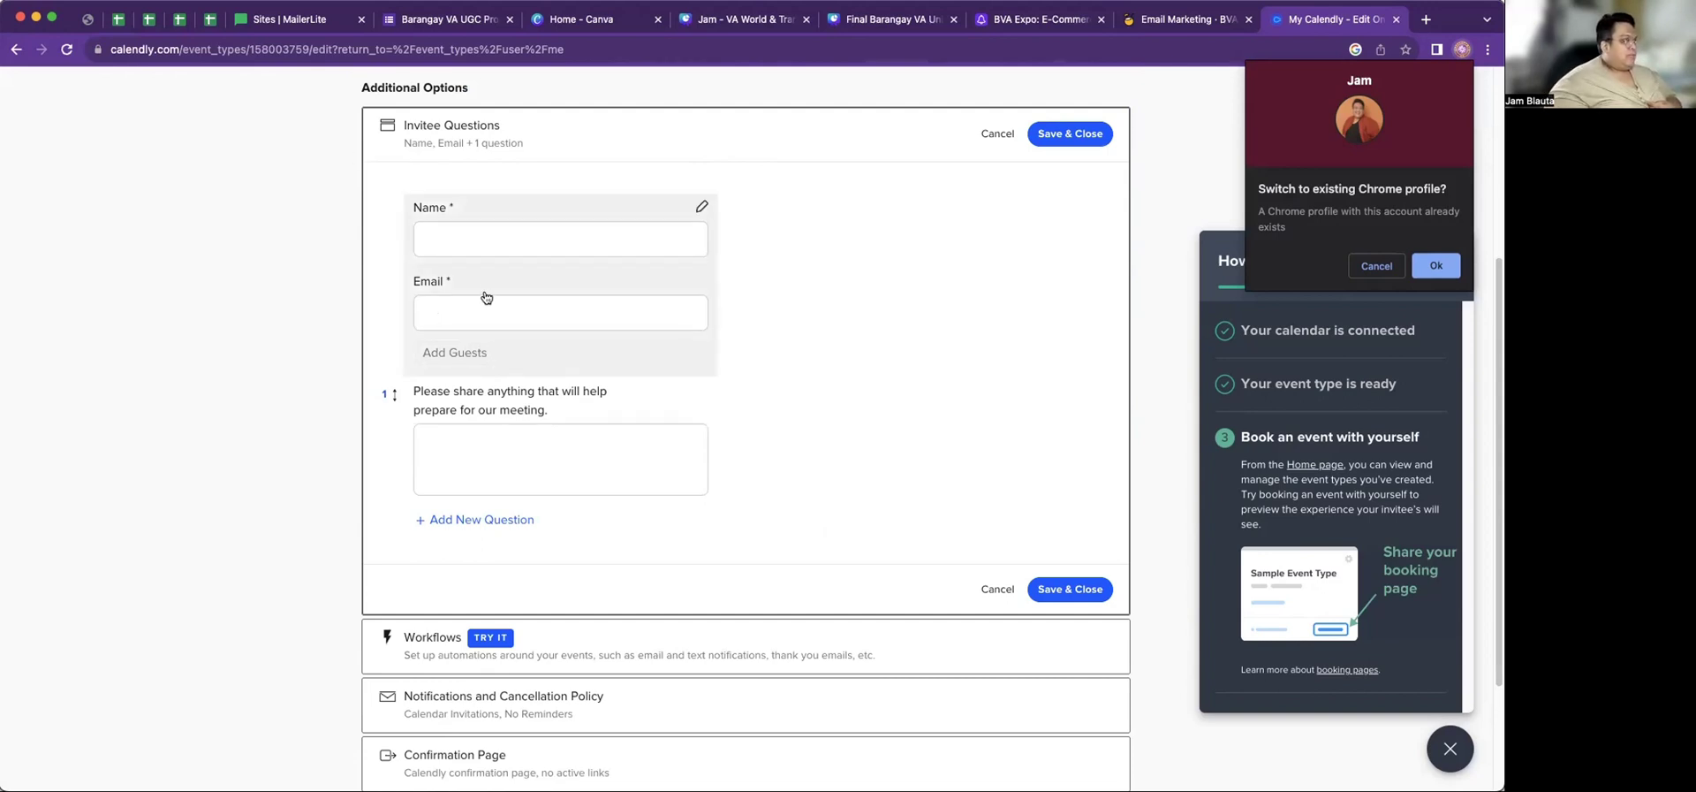
click(469, 523)
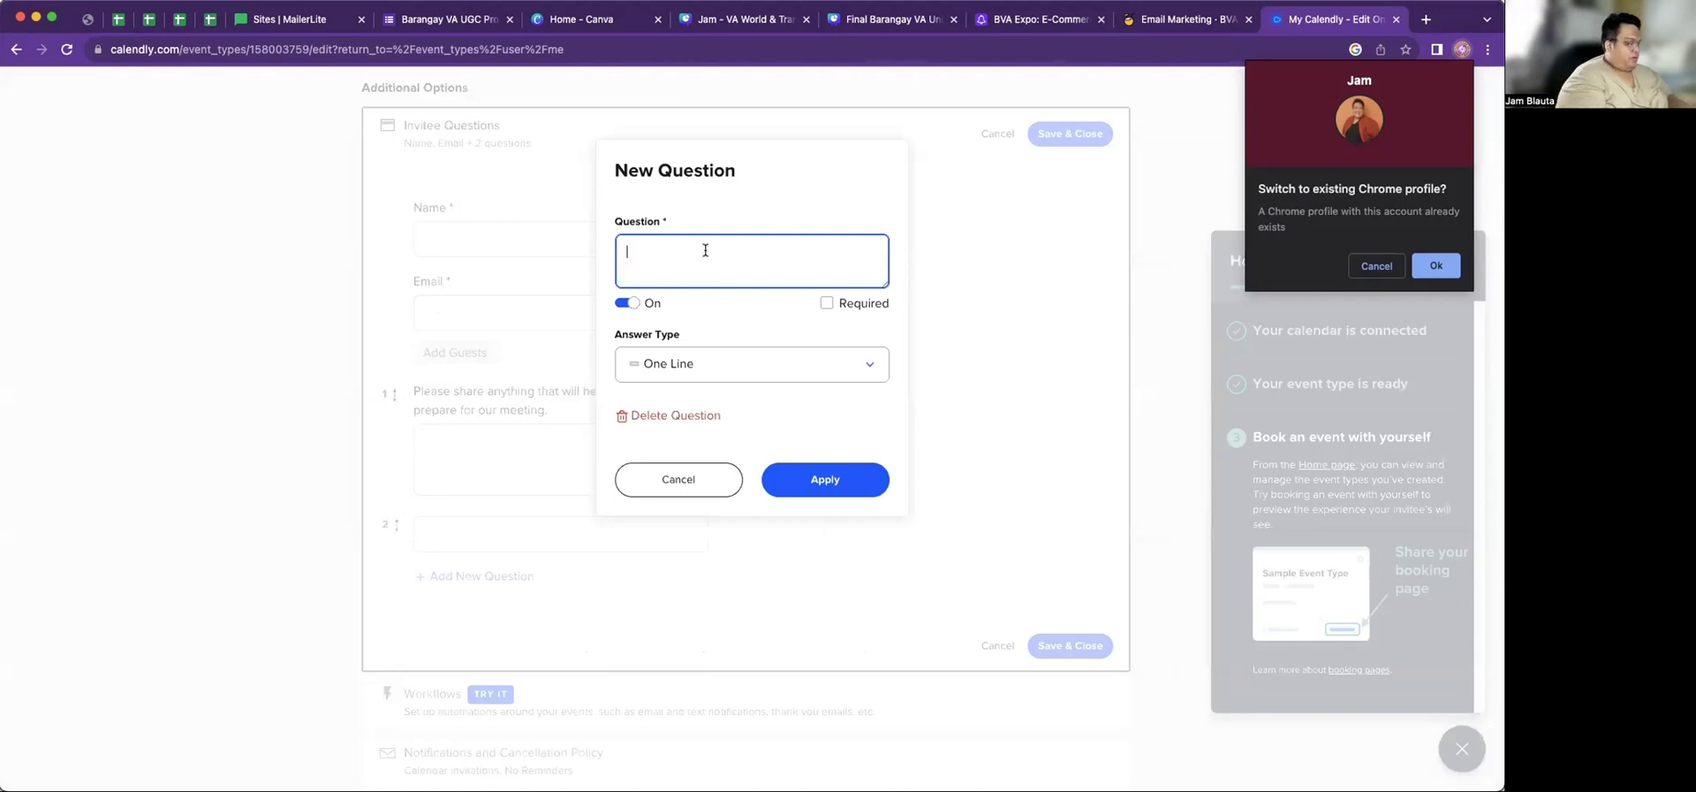
text(Business Name)
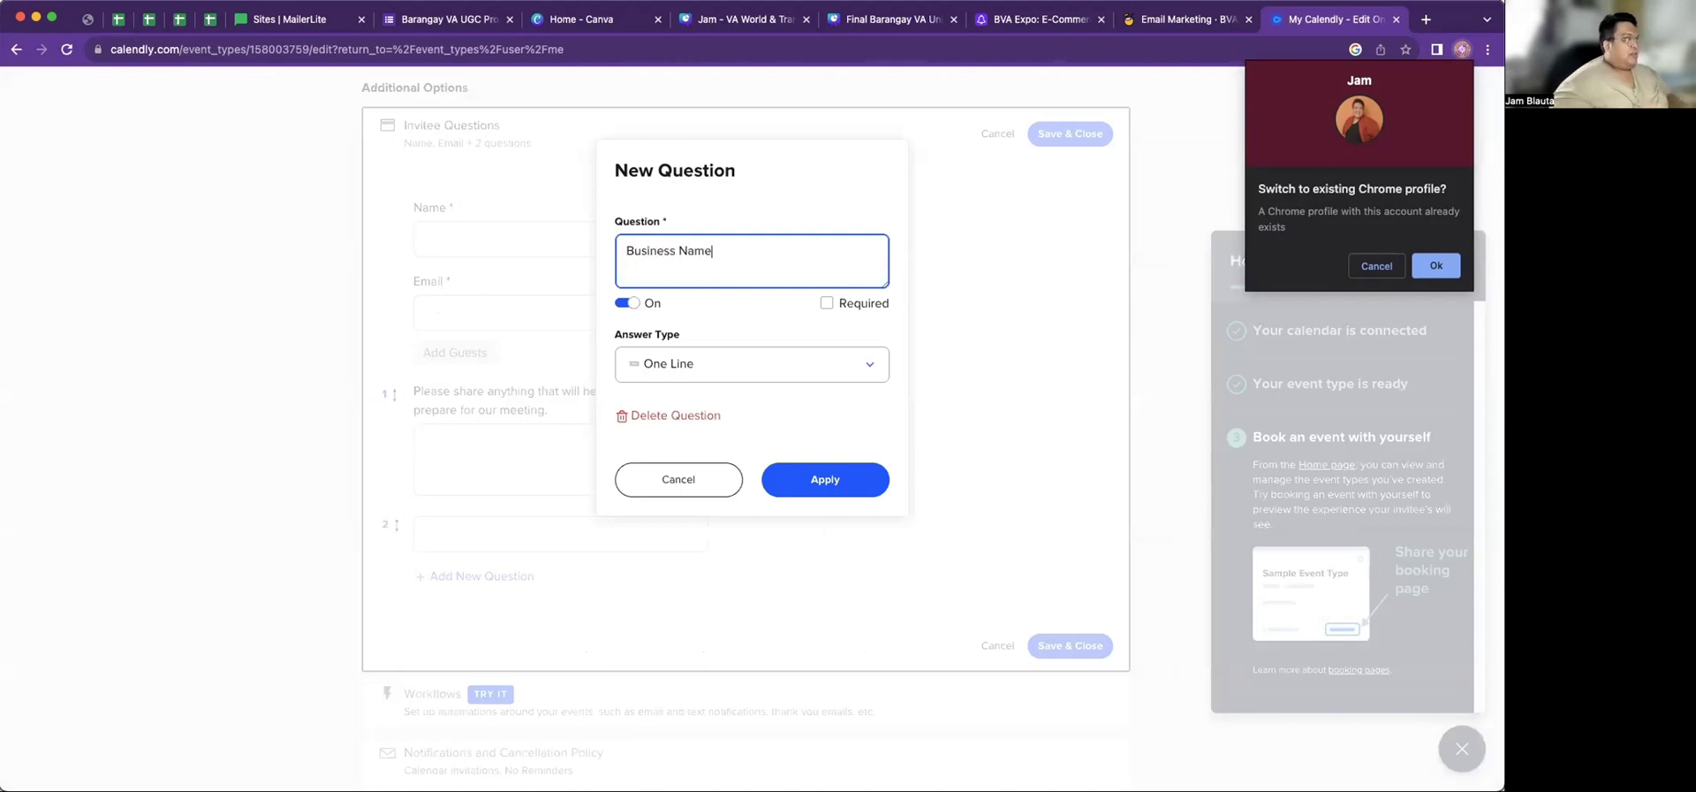
click(863, 365)
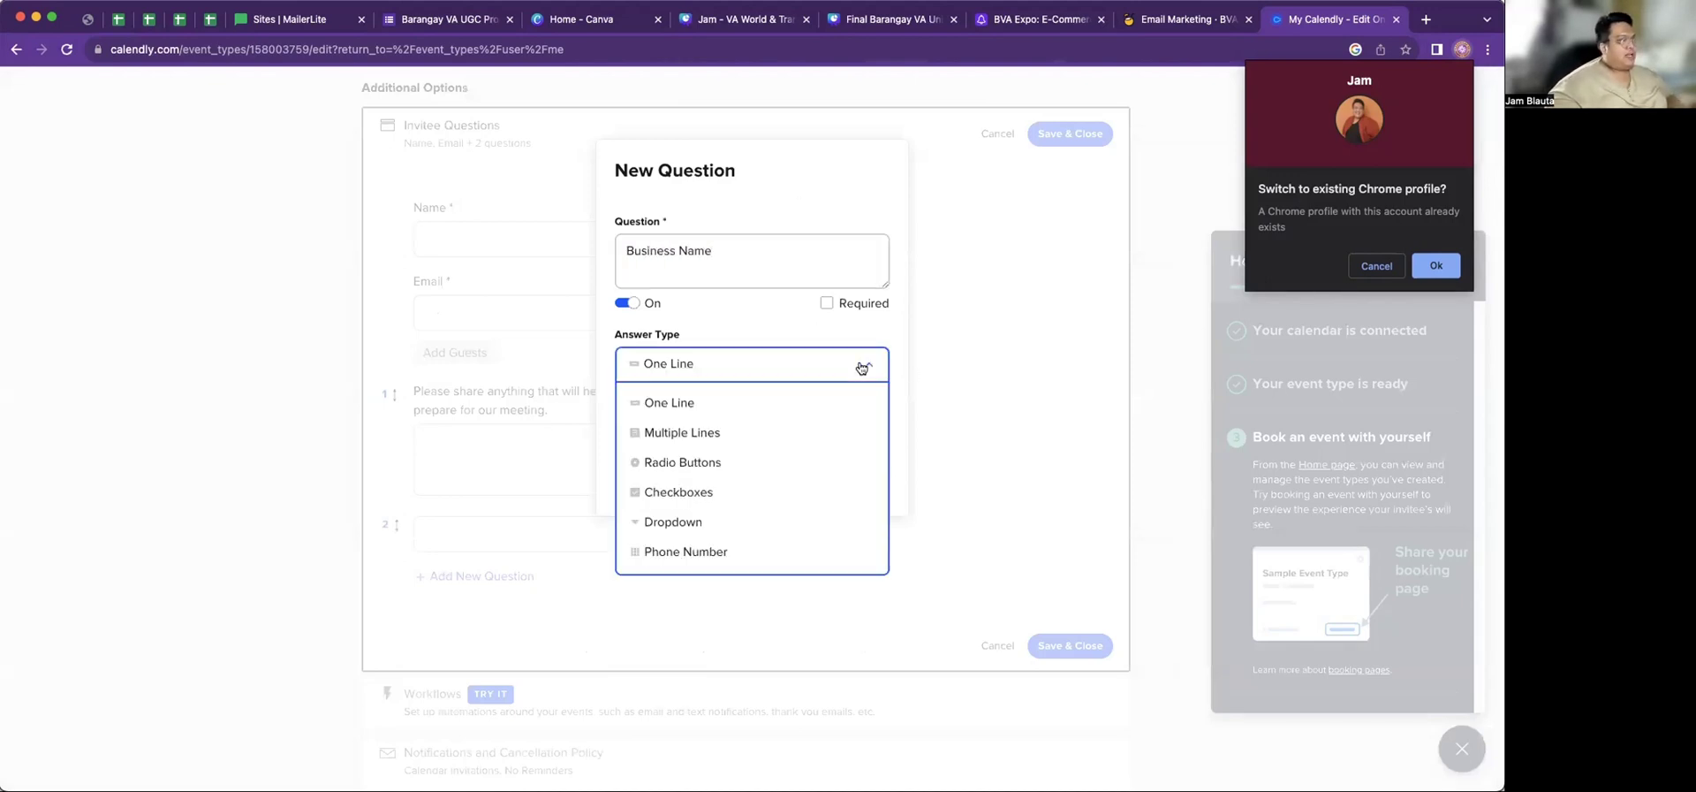
click(783, 402)
click(826, 303)
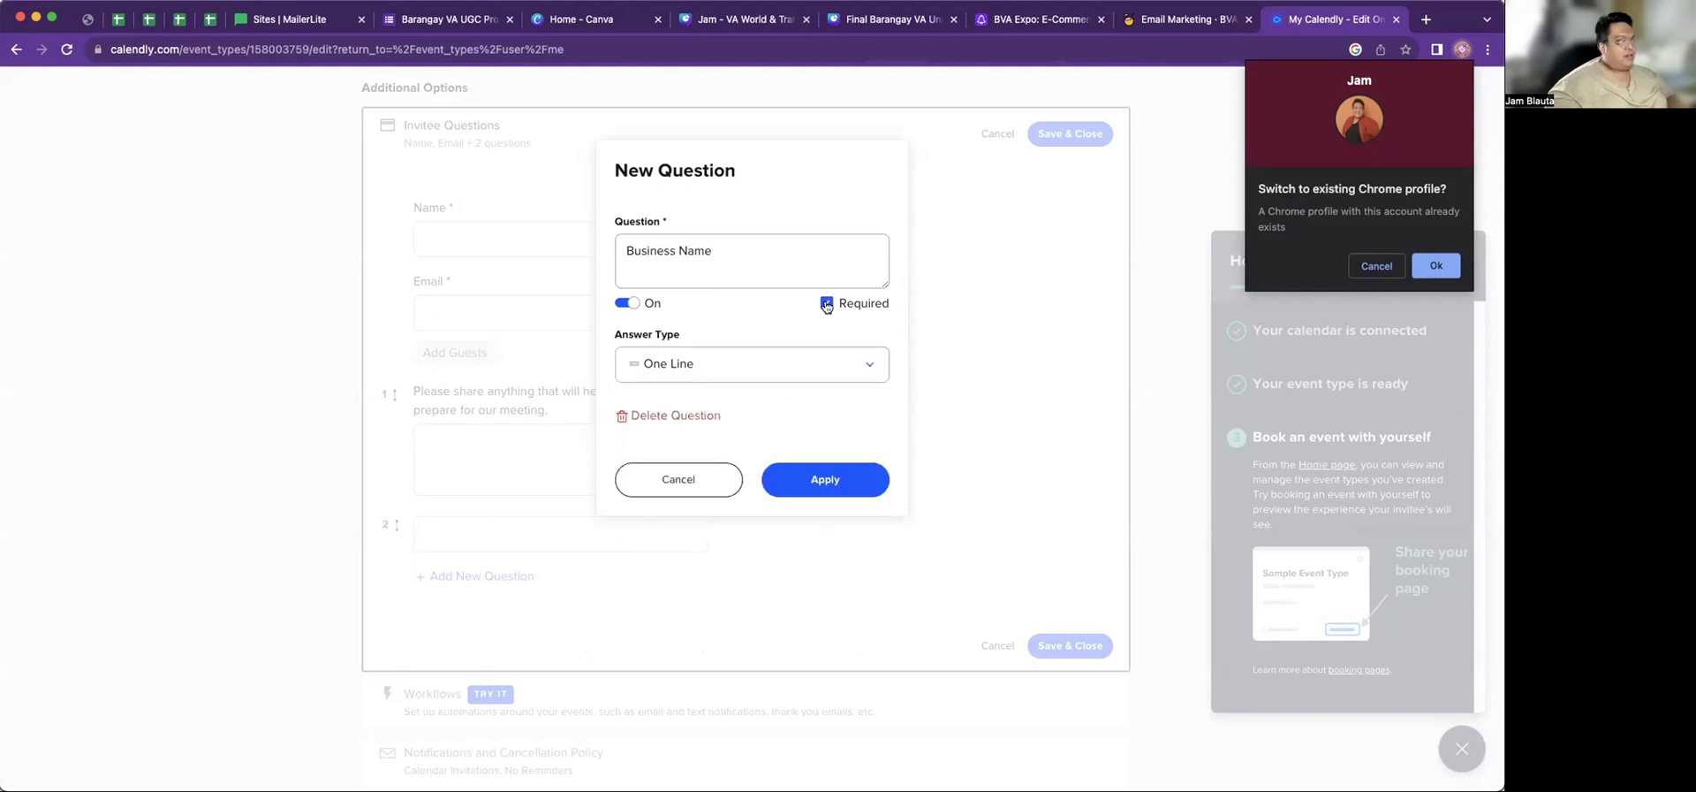
click(861, 484)
drag(396, 526, 409, 405)
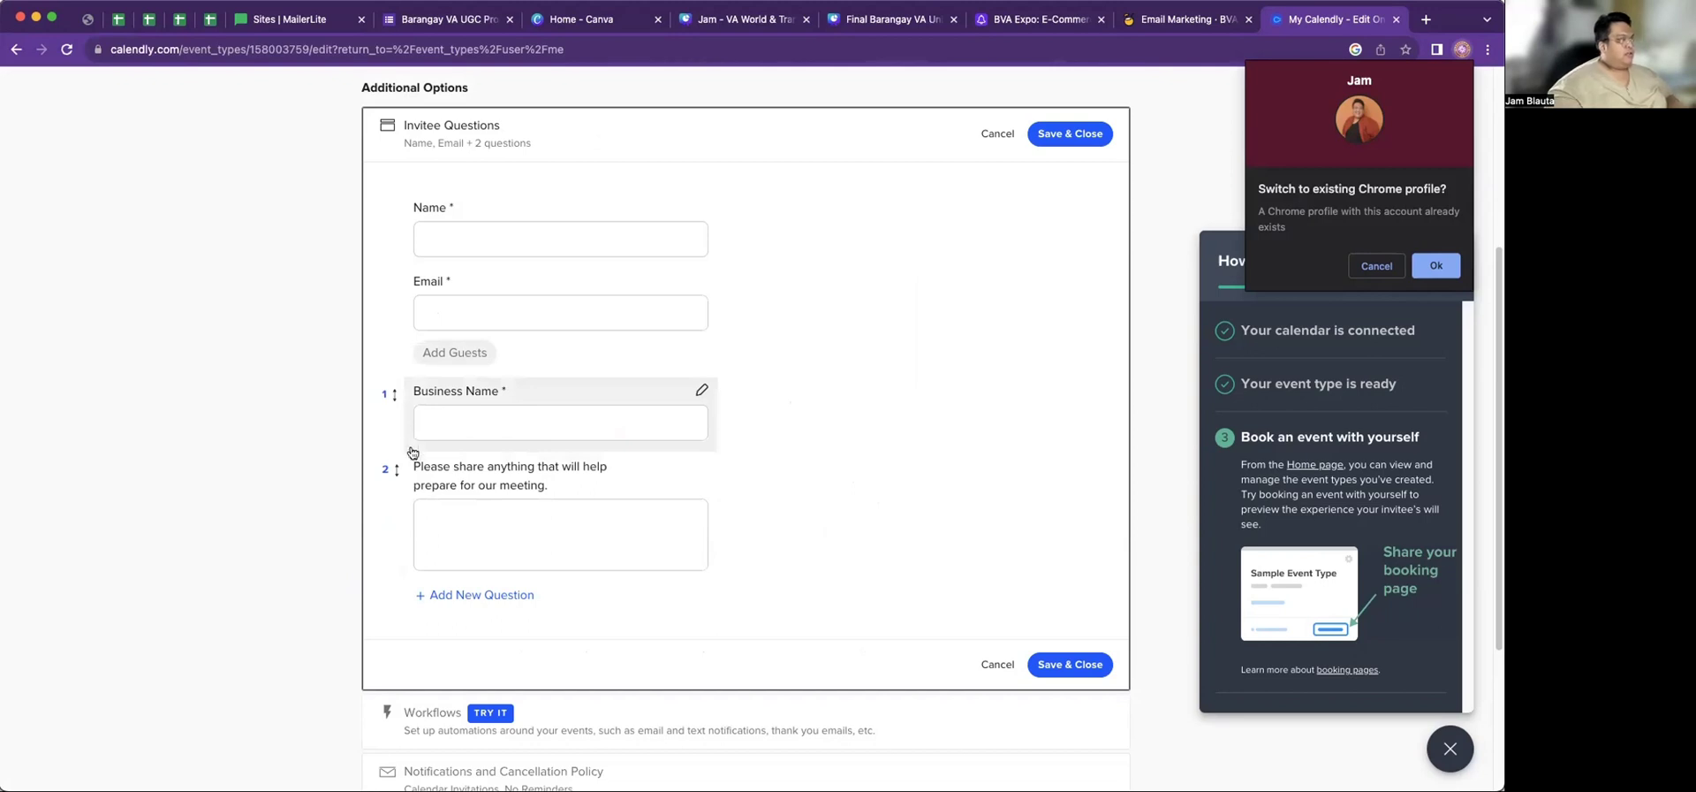
Add a required Purpose of Meeting question and move it to second place
click(424, 596)
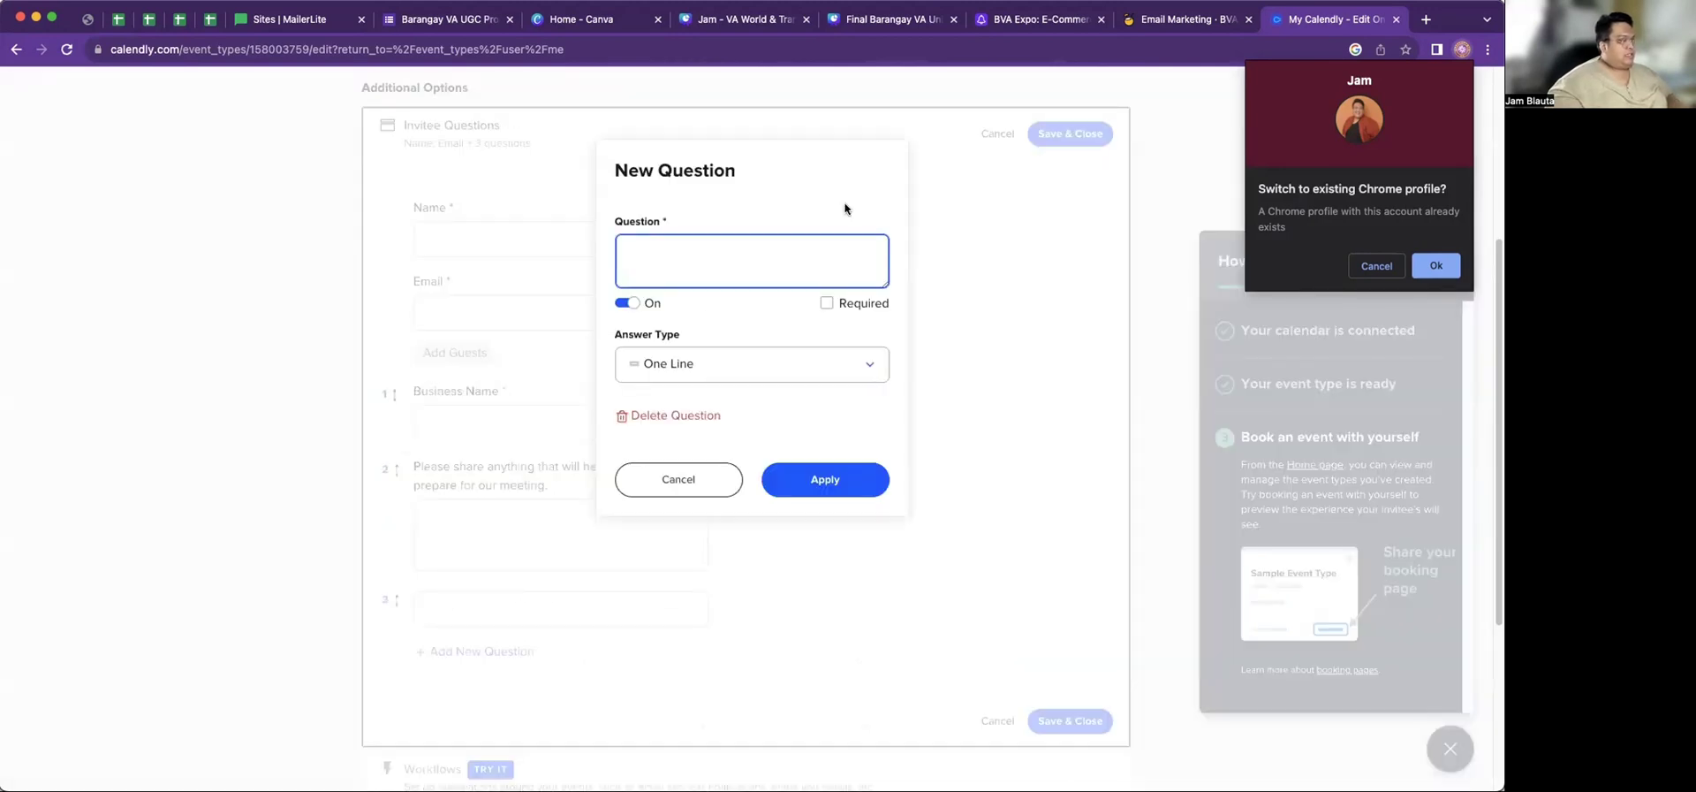
text(Purpose of )
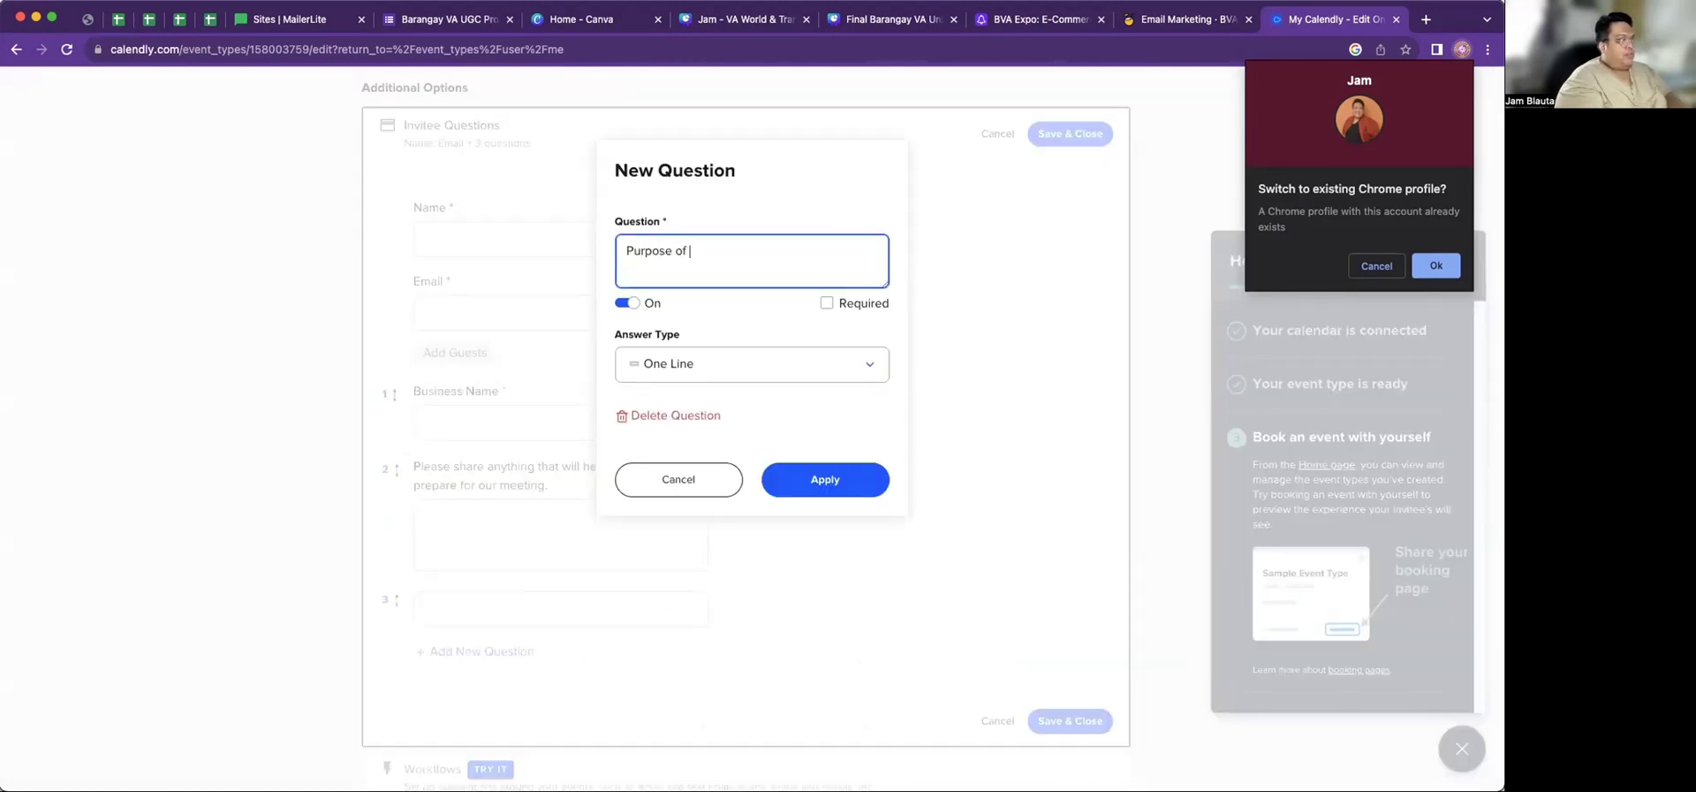
text(Meeting)
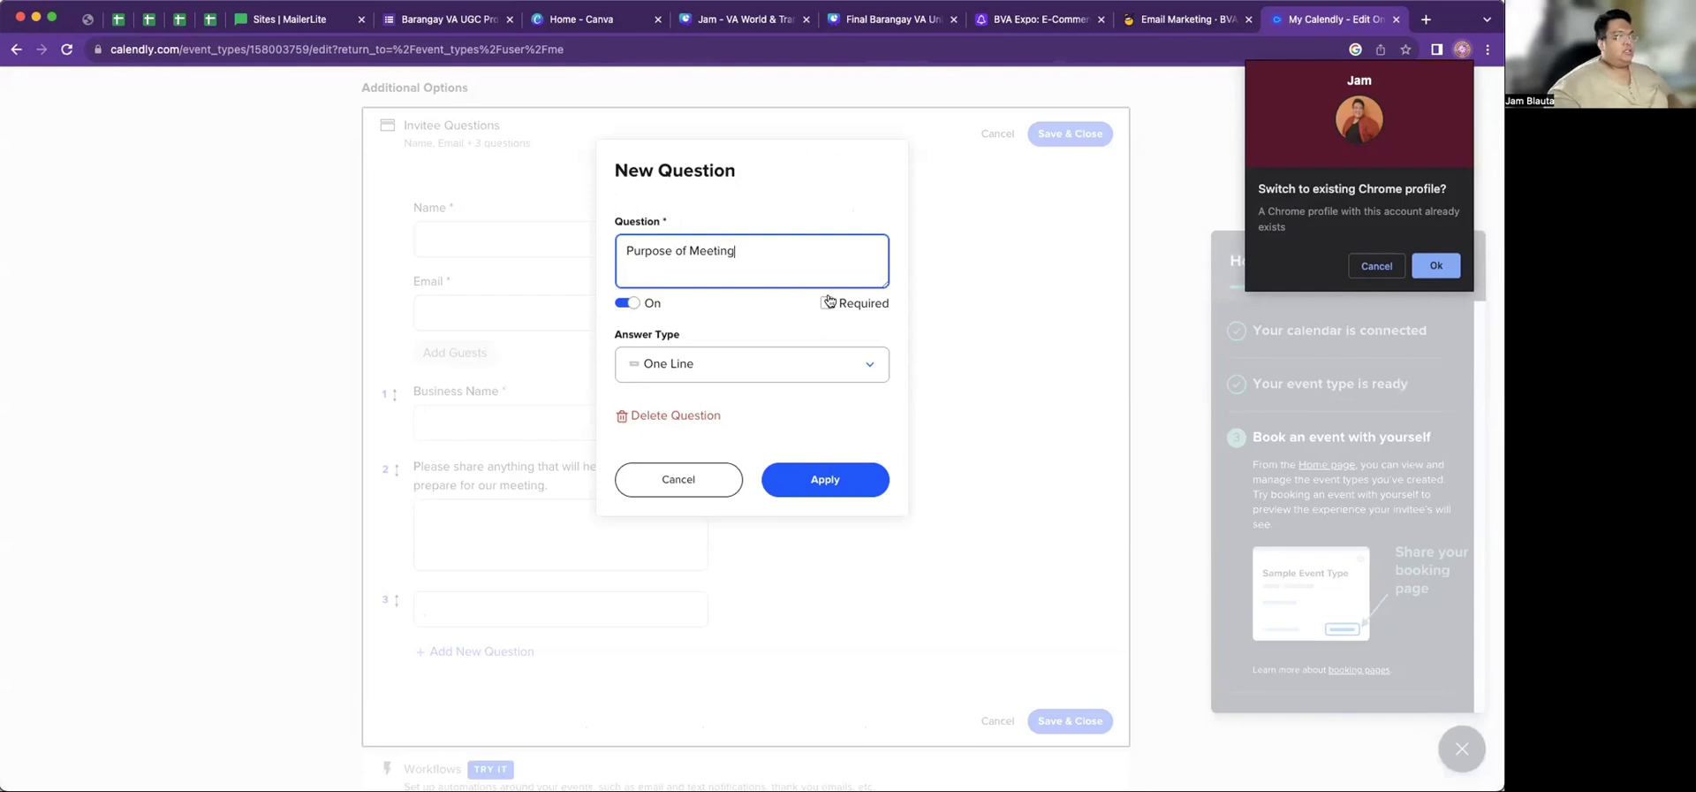
click(827, 303)
click(848, 481)
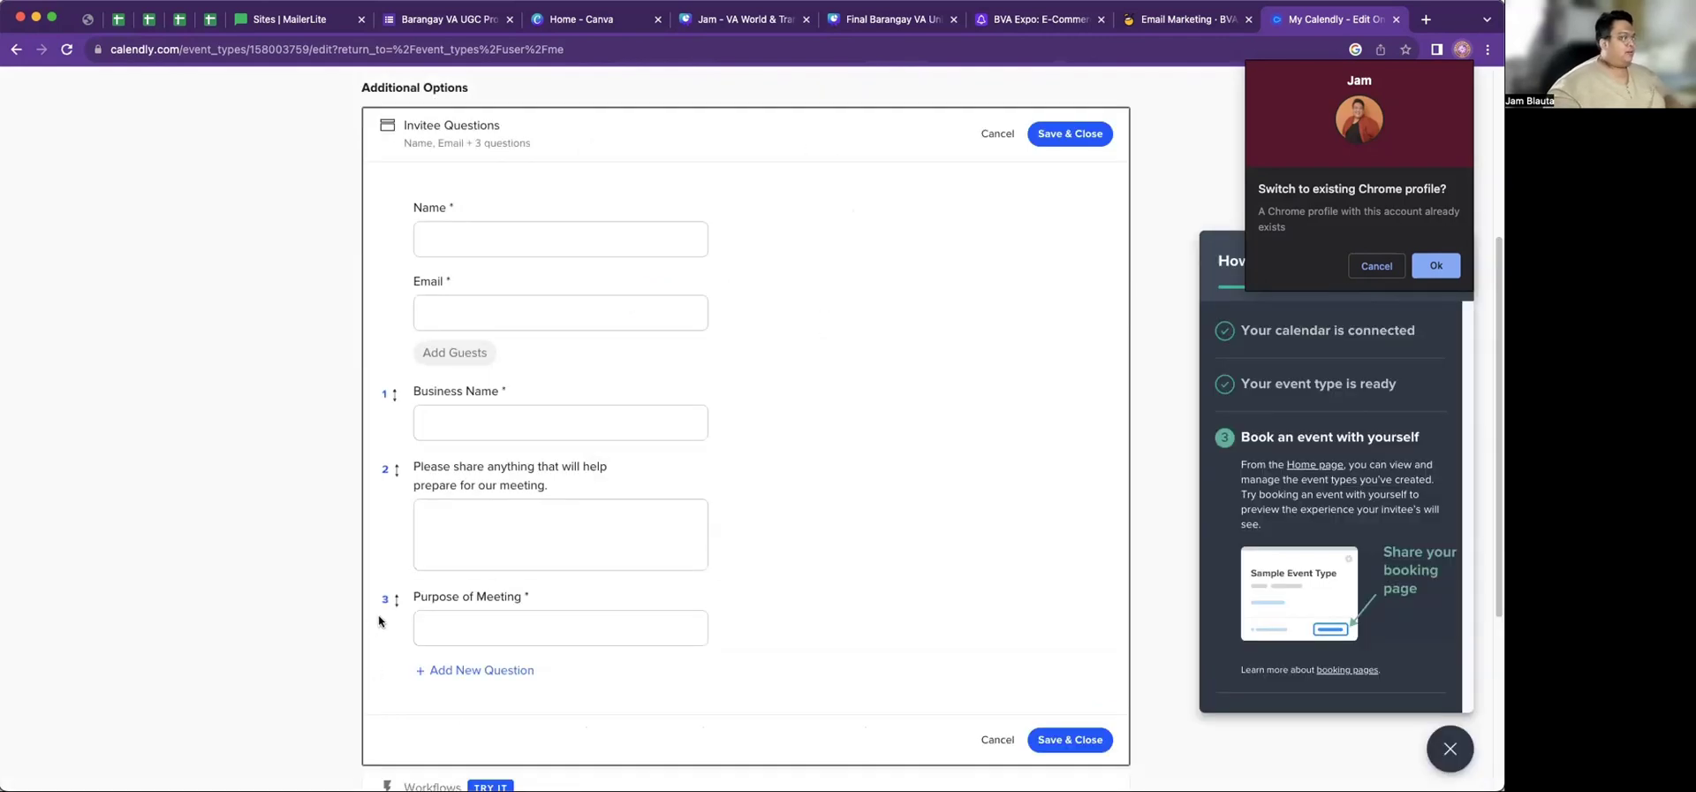
drag(395, 601, 391, 482)
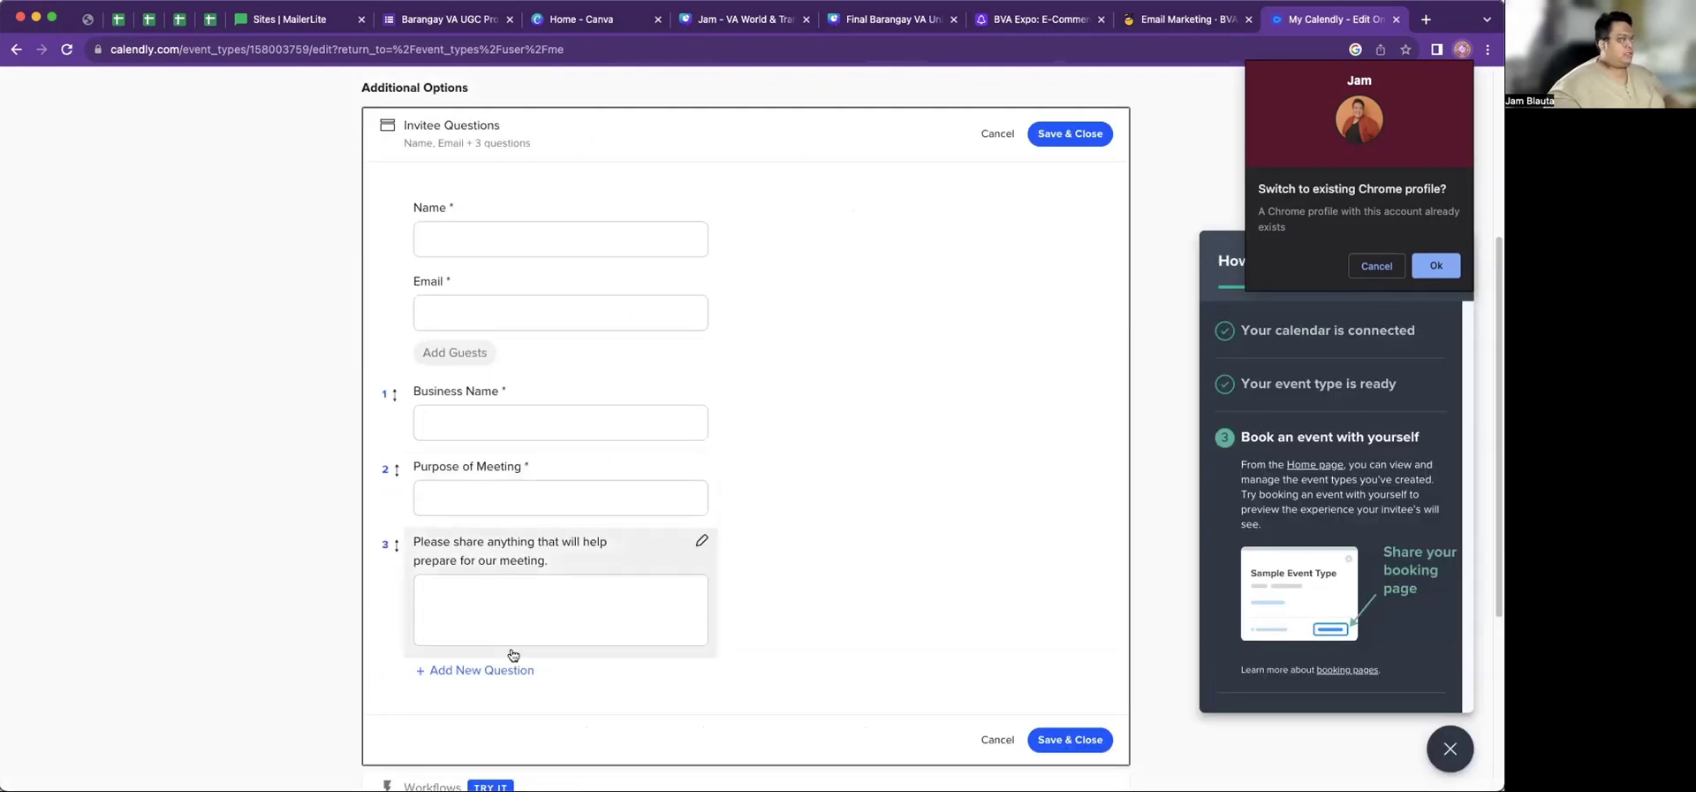
Add a required multi-line 'Top 2 Business Issues to Resolve' question
click(458, 671)
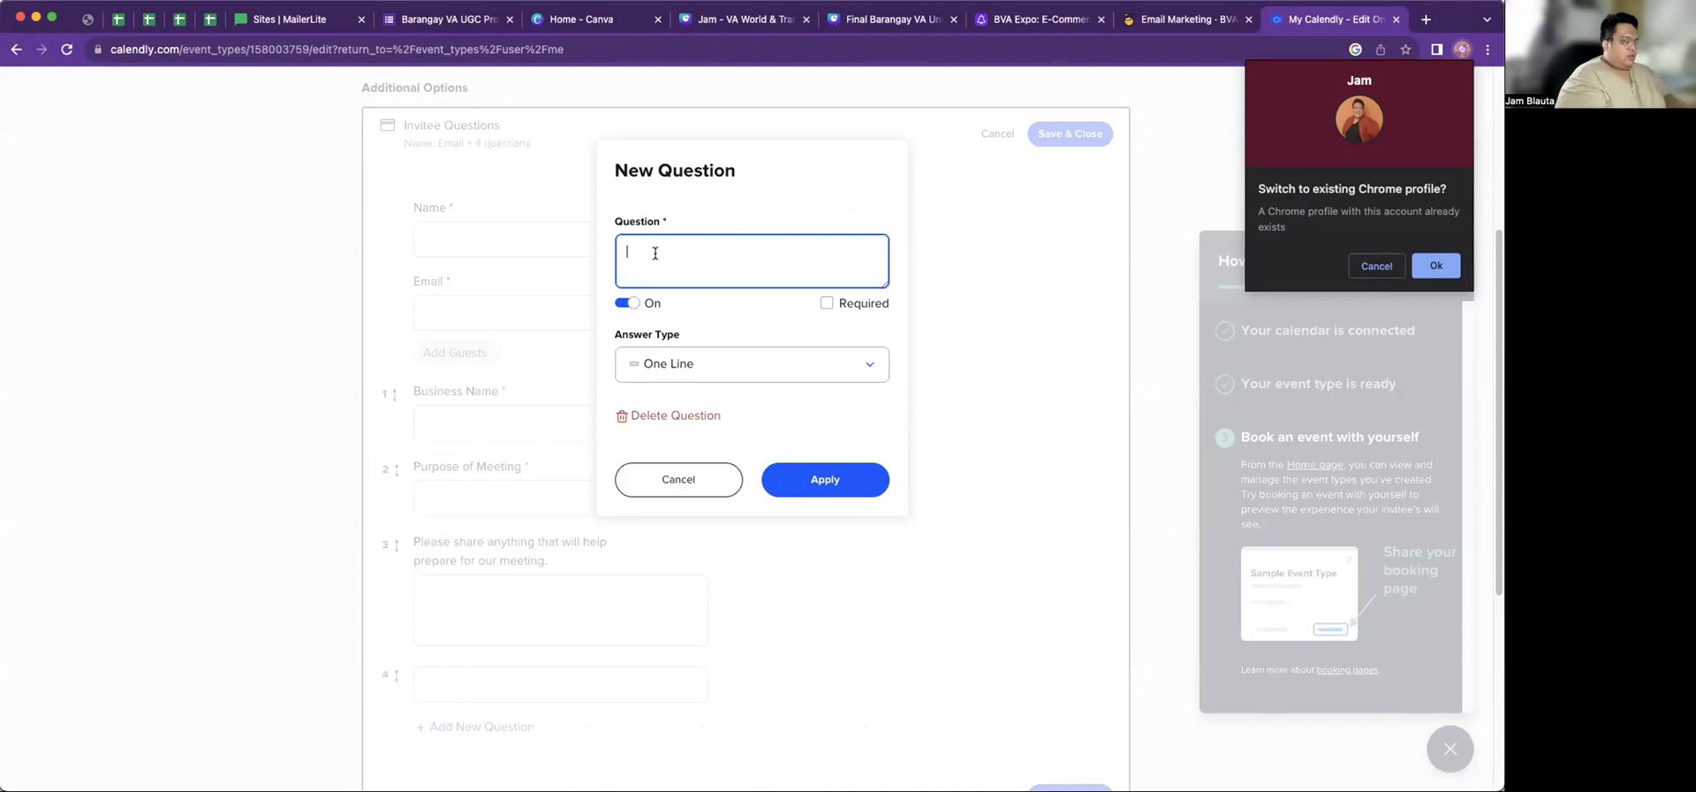
text(Top 2)
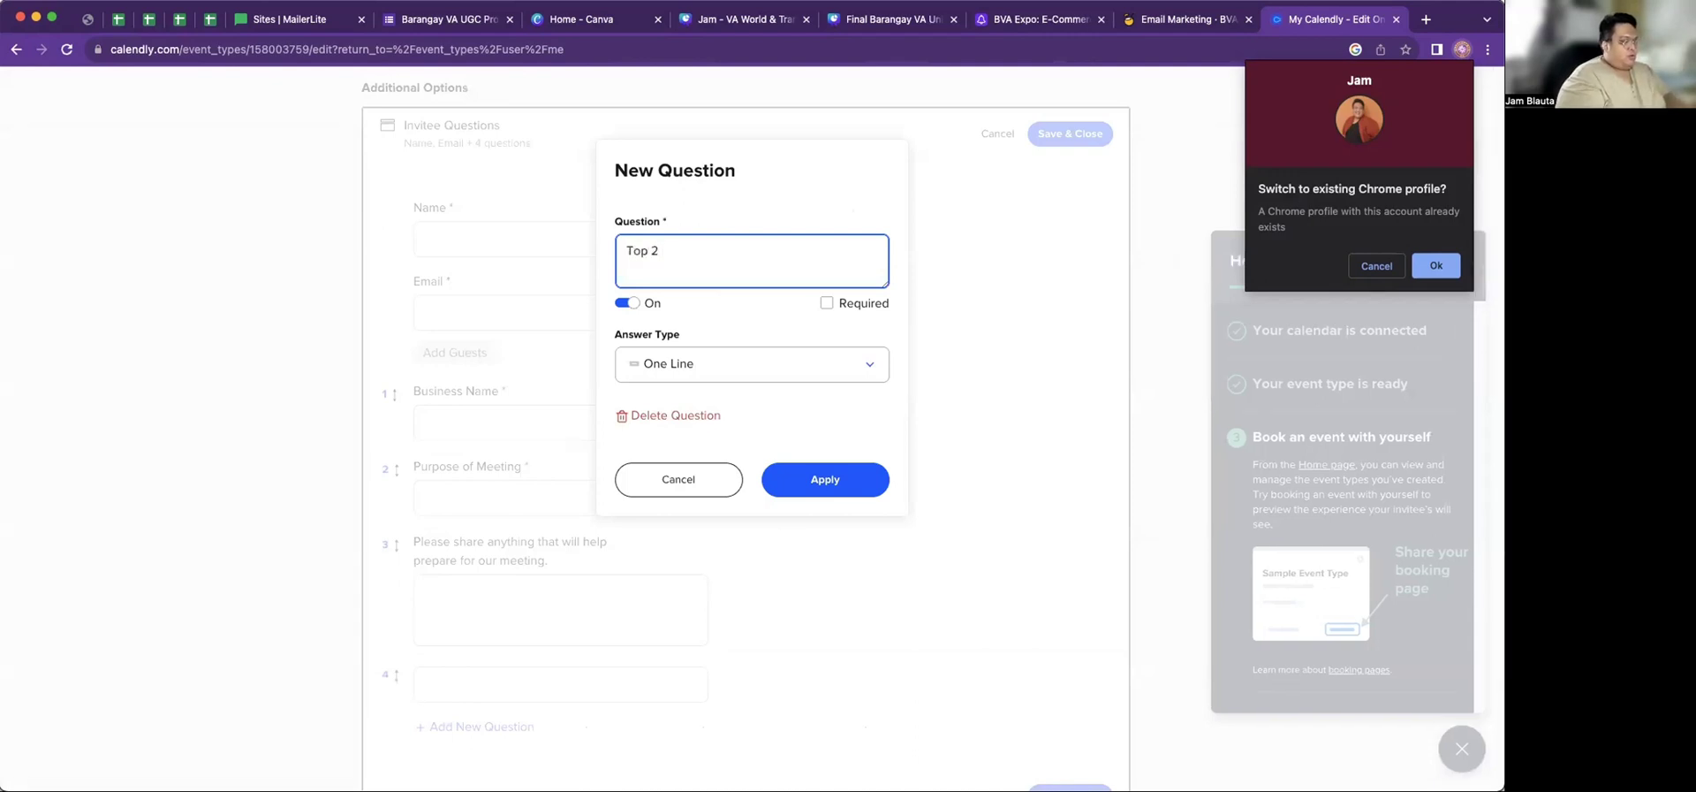
text( Business)
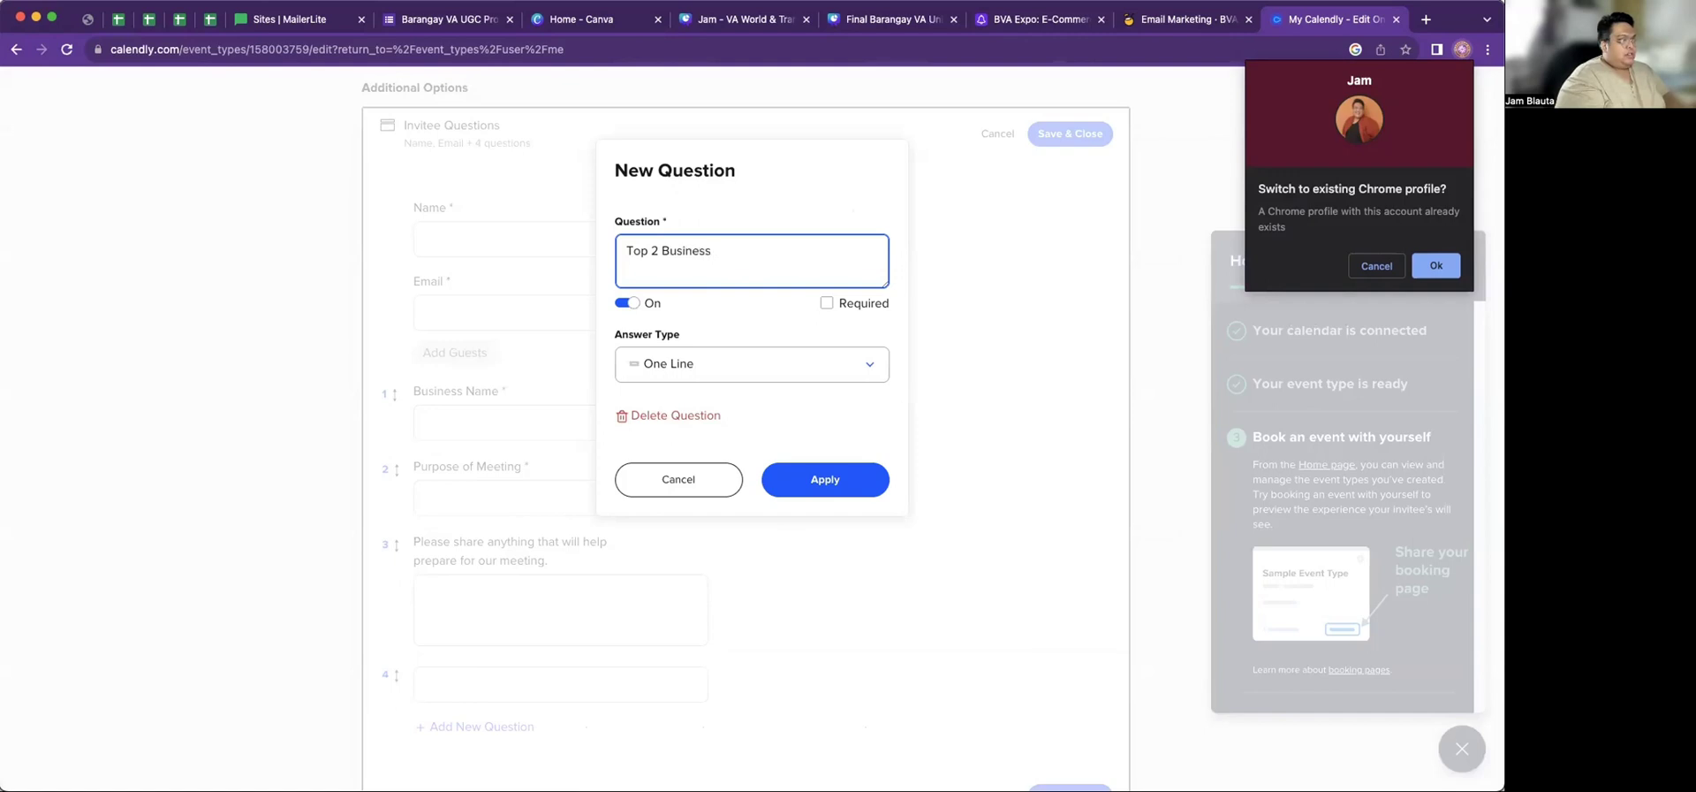
text( Issiueues to Resolve)
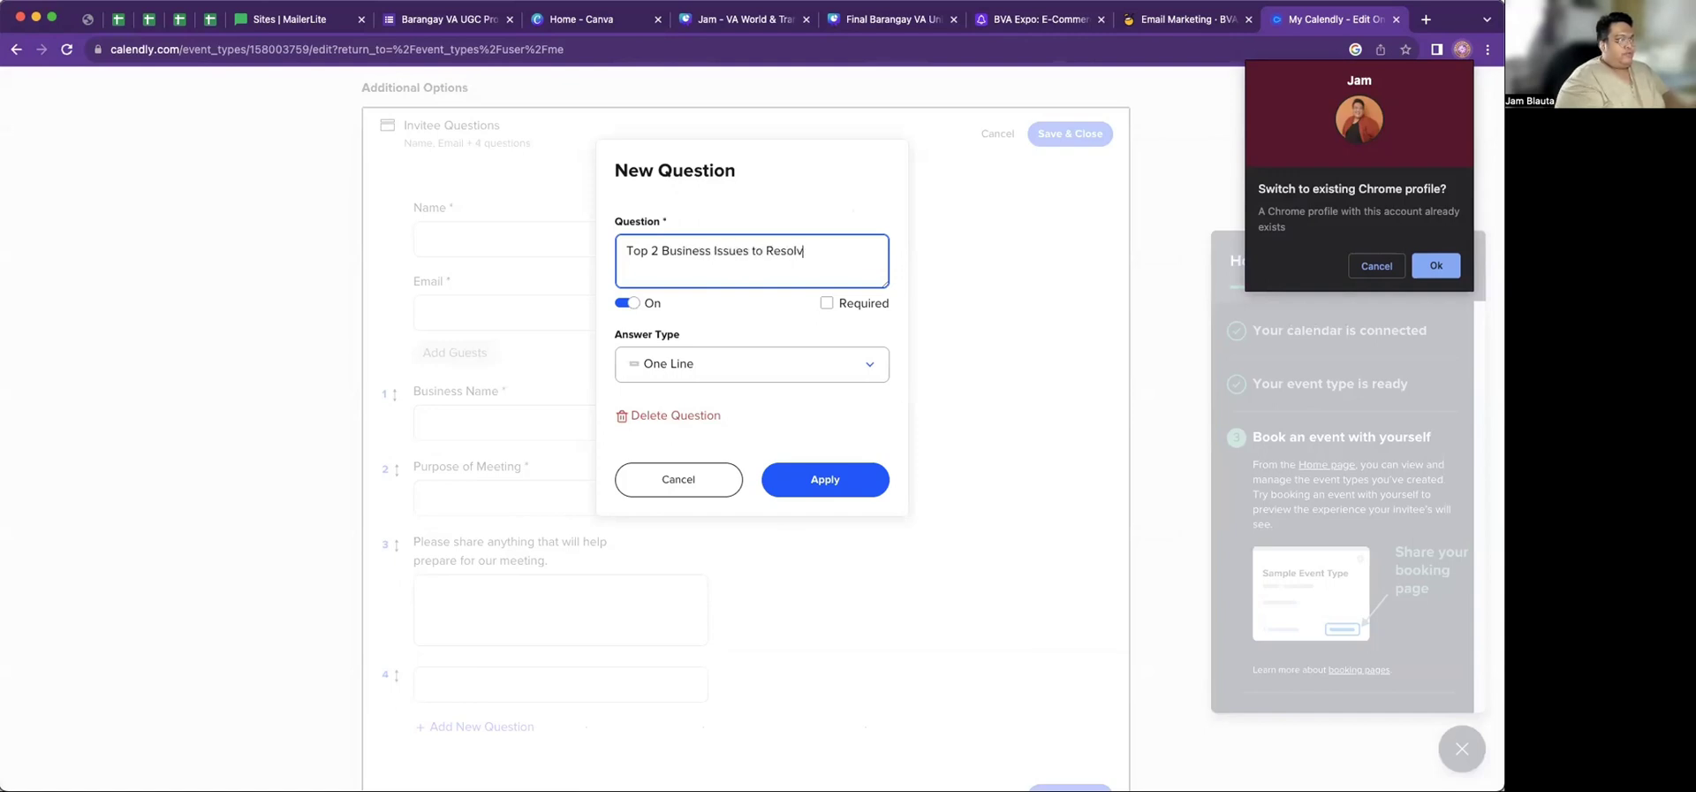
click(827, 303)
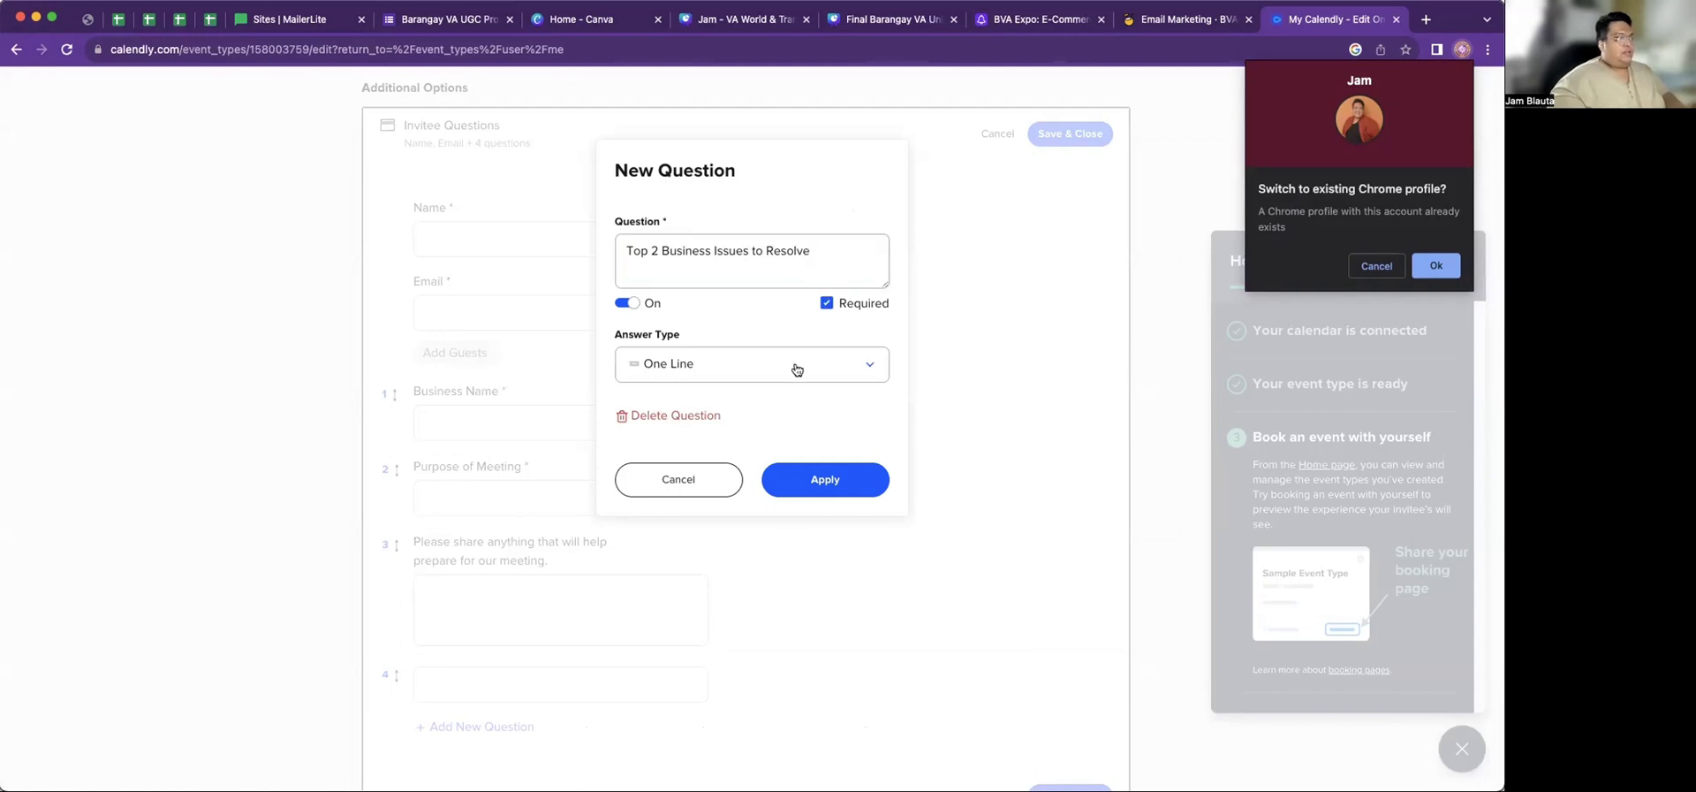
click(792, 367)
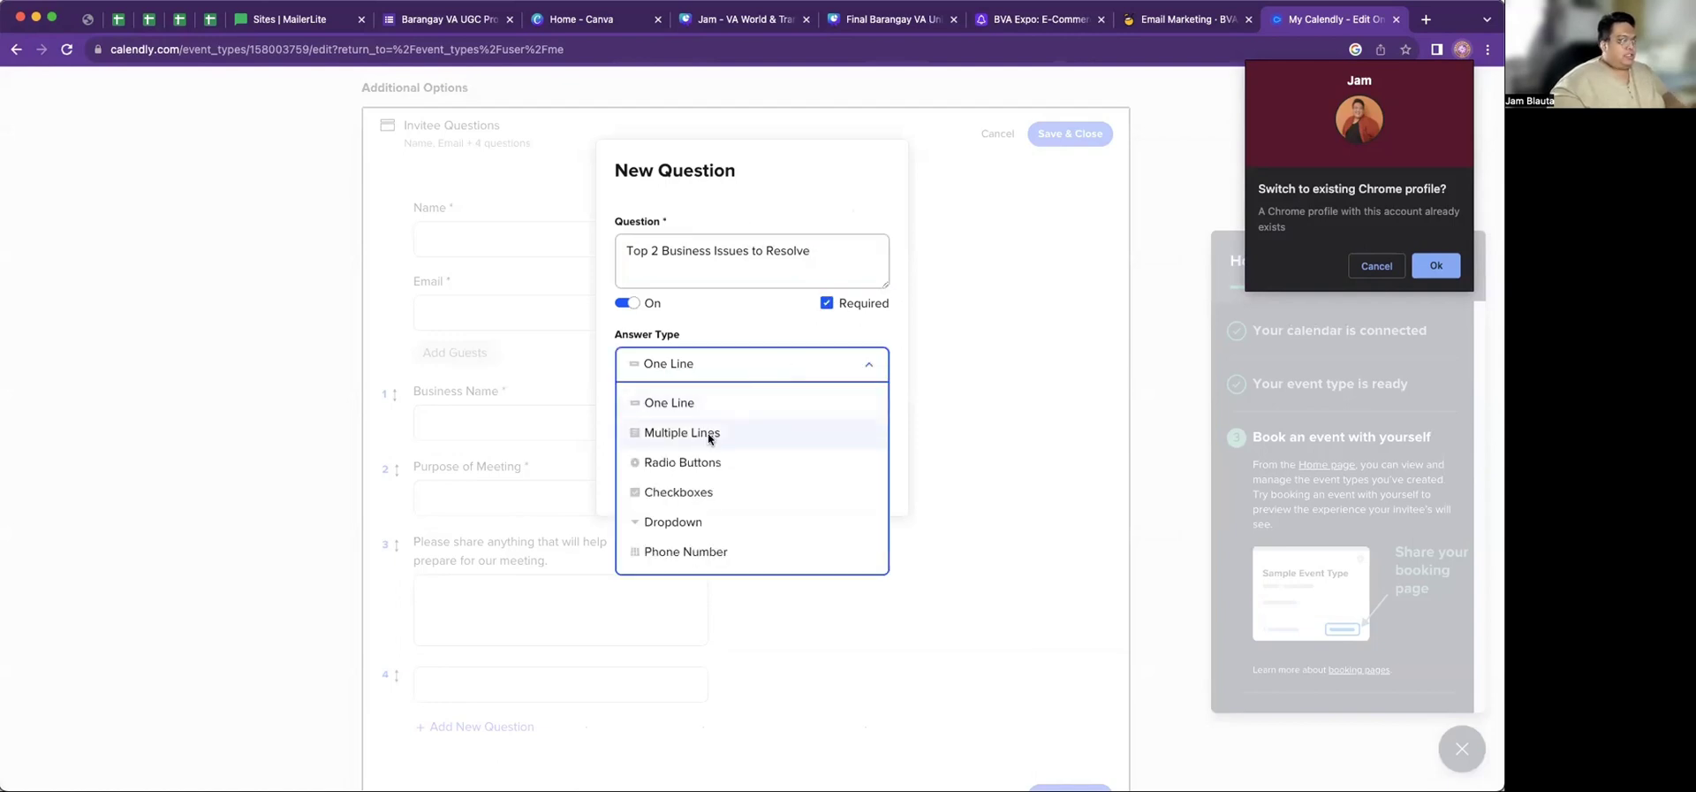
click(708, 432)
click(825, 477)
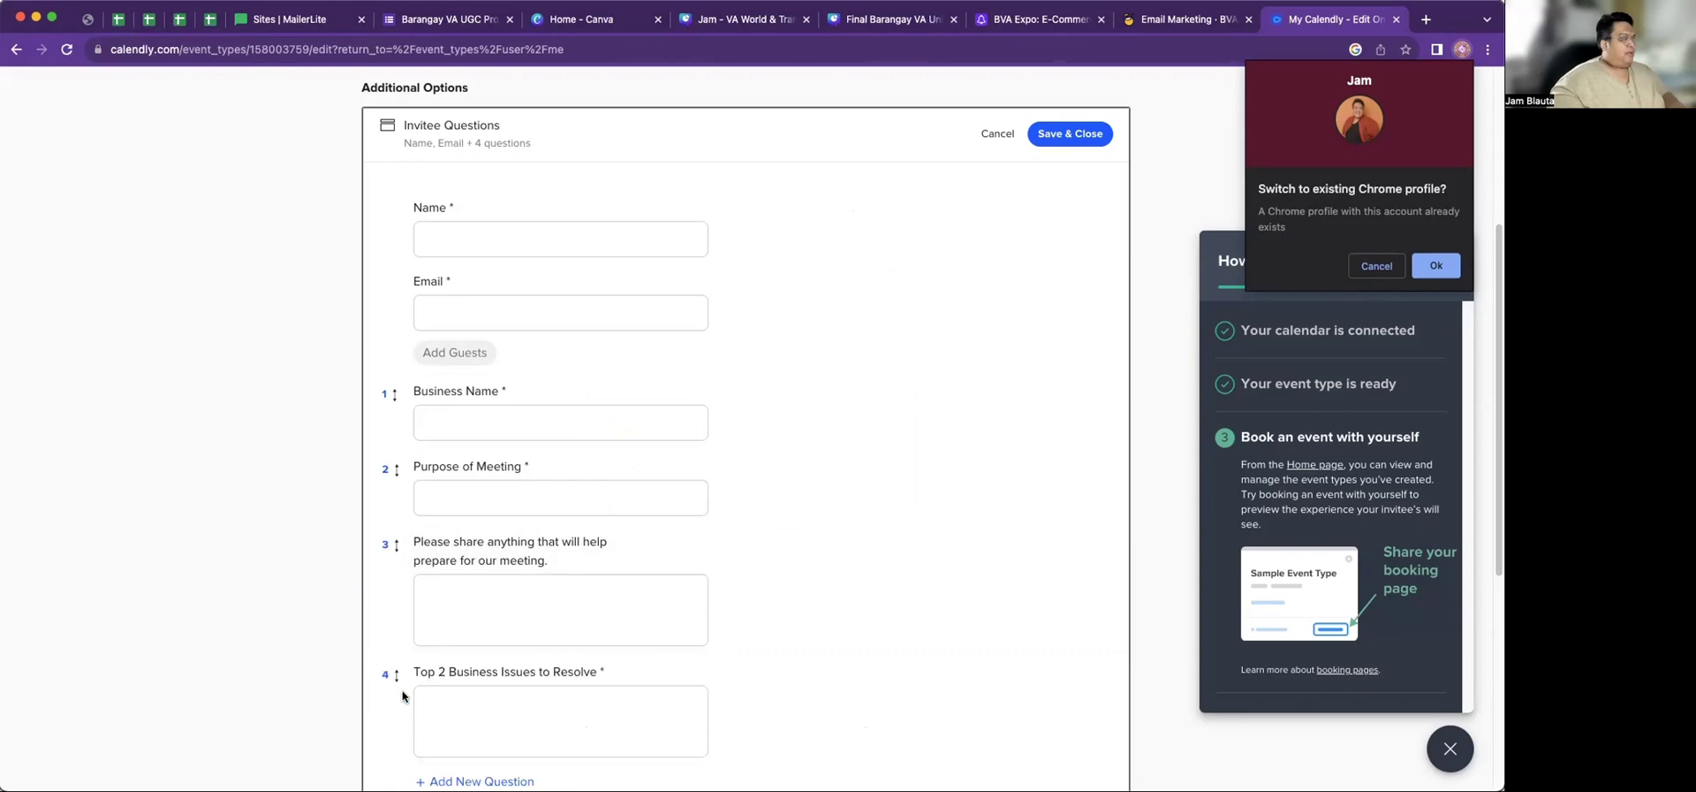
Move the business issues question to third place and save the invitee questions
drag(396, 674, 396, 541)
scroll(400, 446, down, 5)
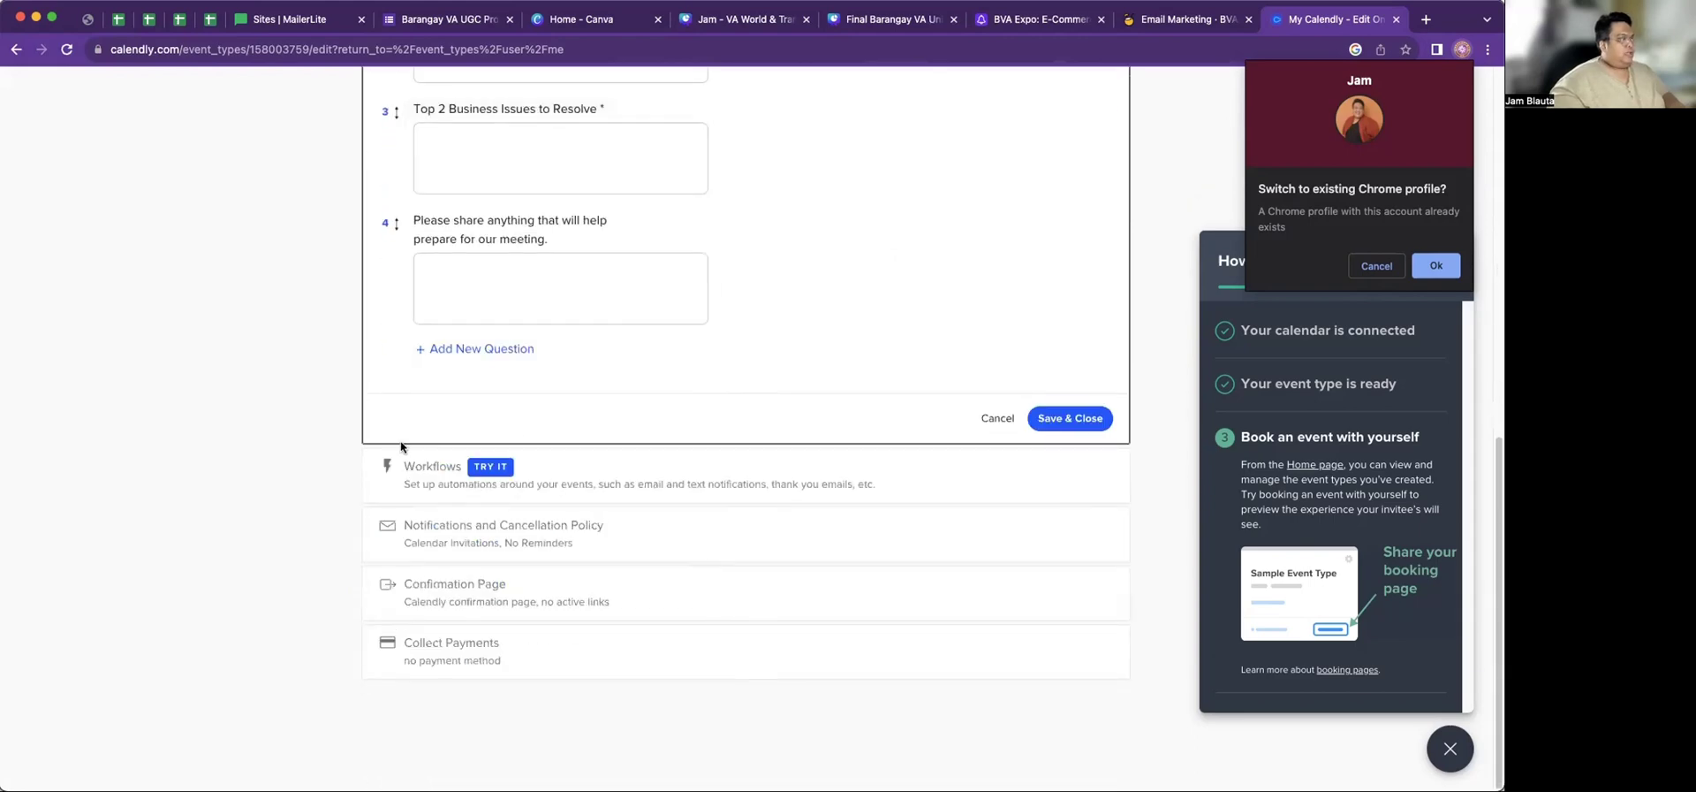
scroll(560, 360, up, 9)
scroll(542, 423, down, 4)
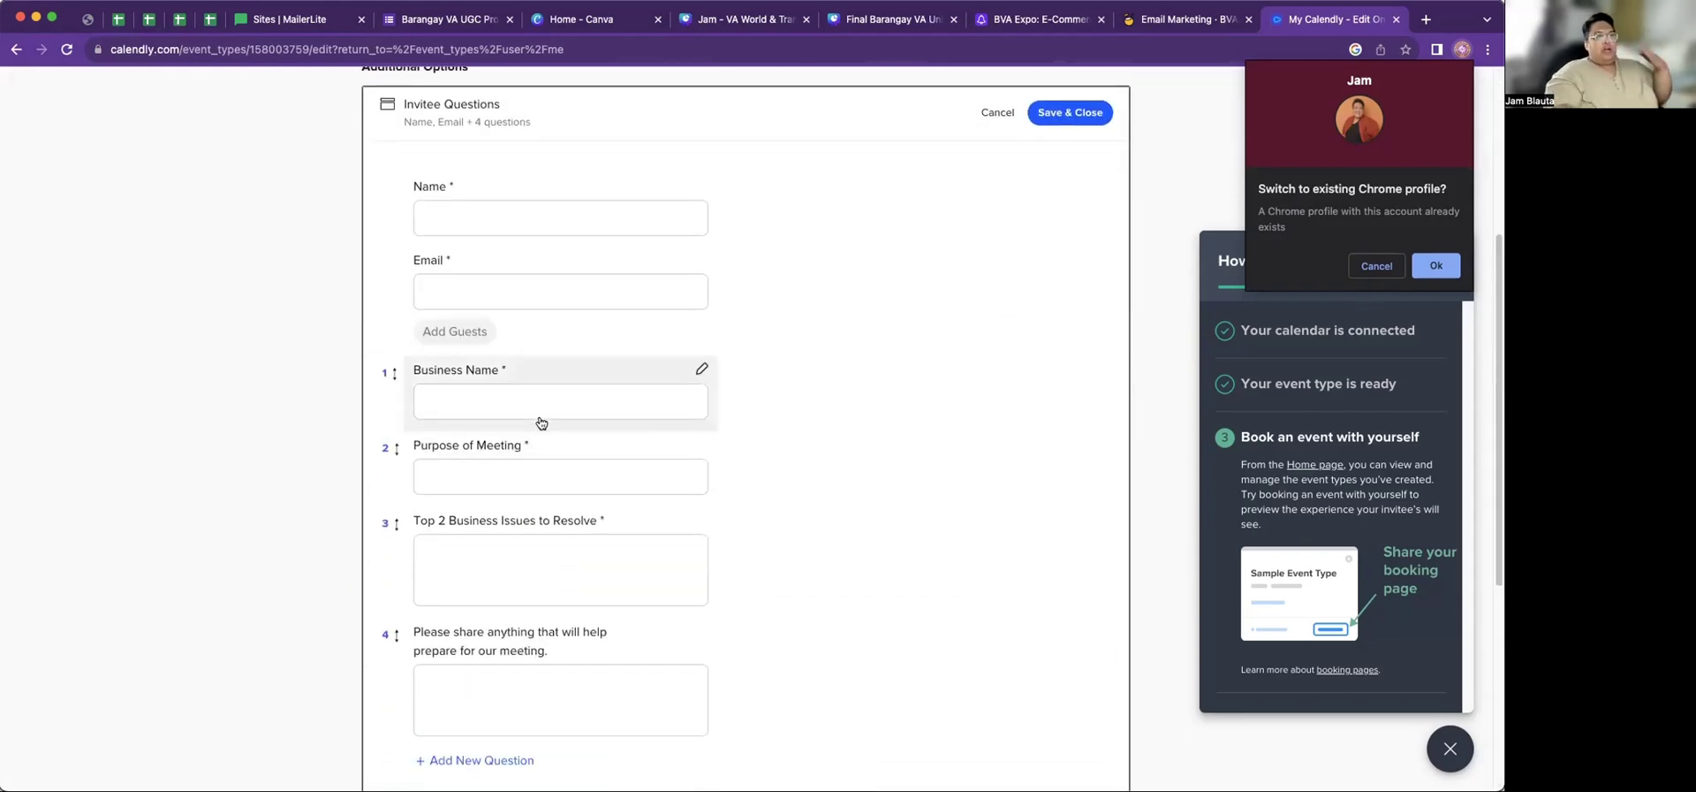
scroll(542, 423, down, 4)
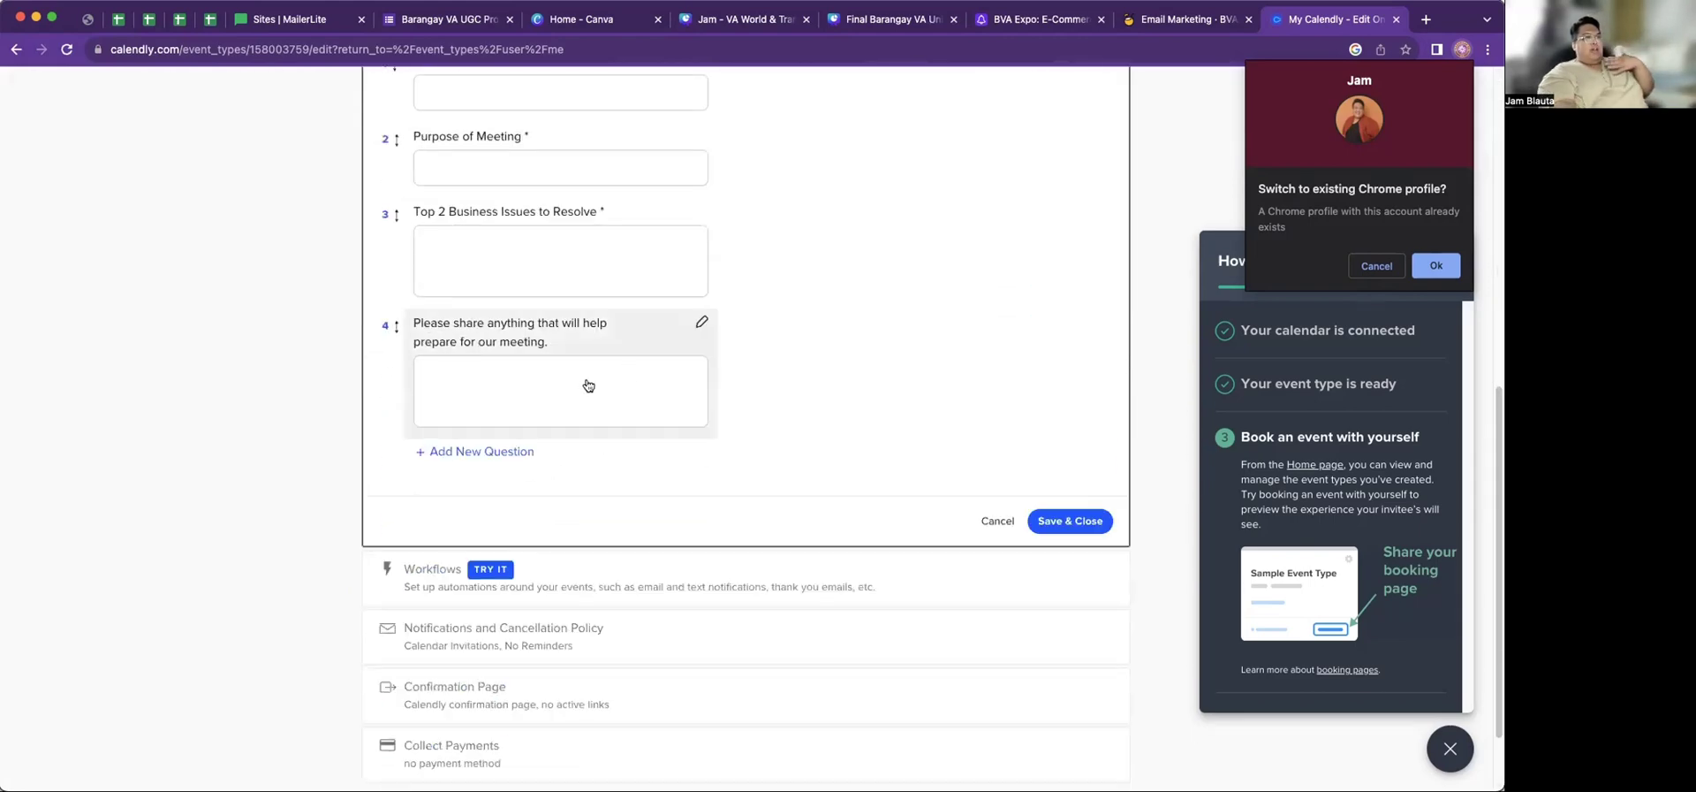
click(1374, 266)
click(1077, 519)
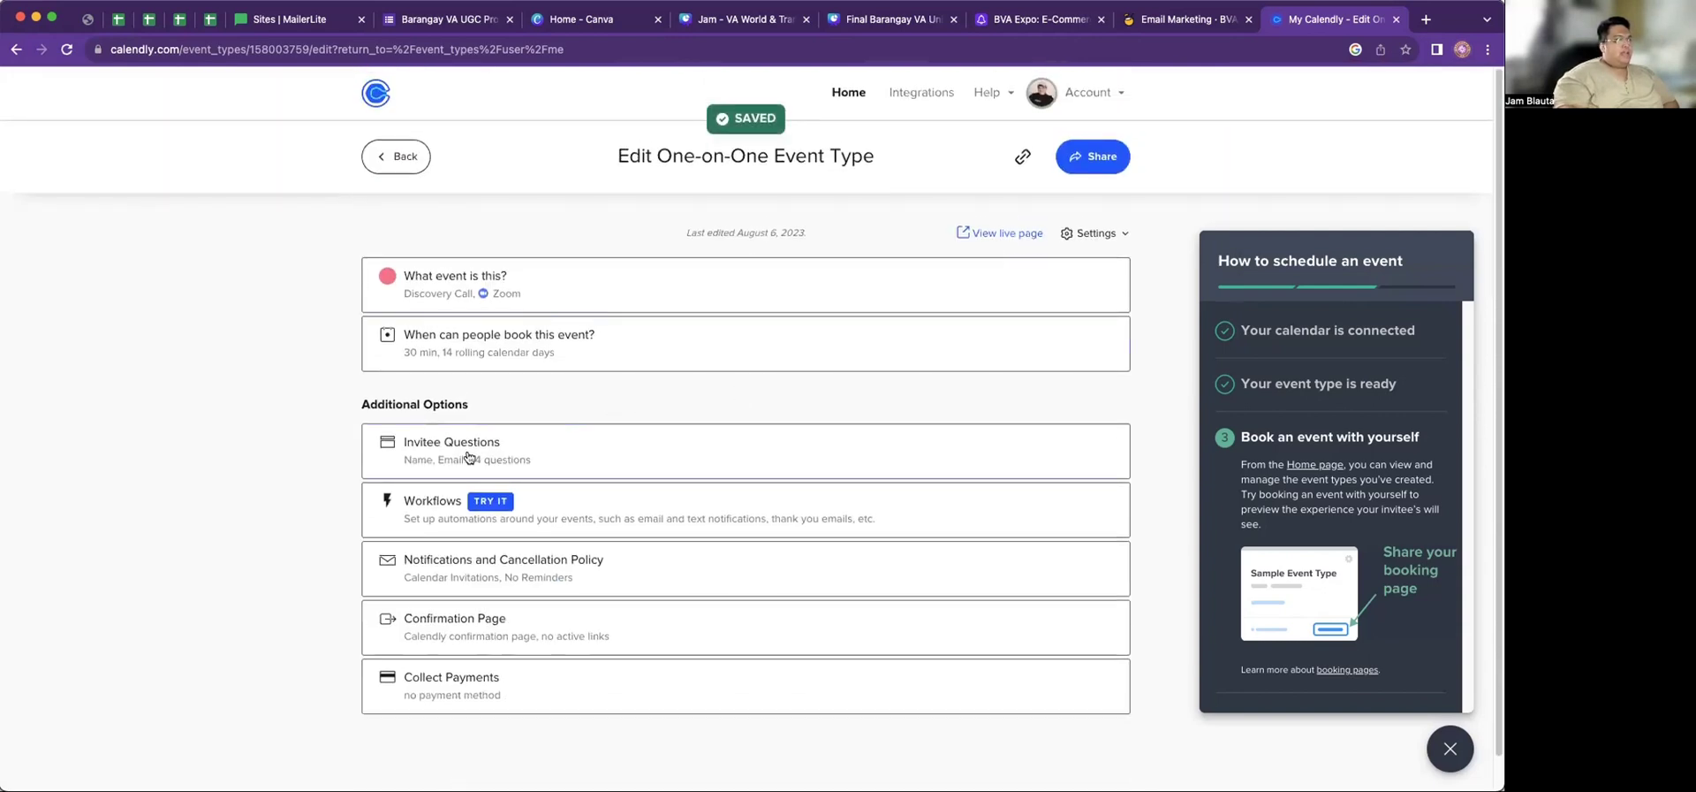
From Event Types, copy the Discovery Call booking link and open a new browser tab
click(395, 159)
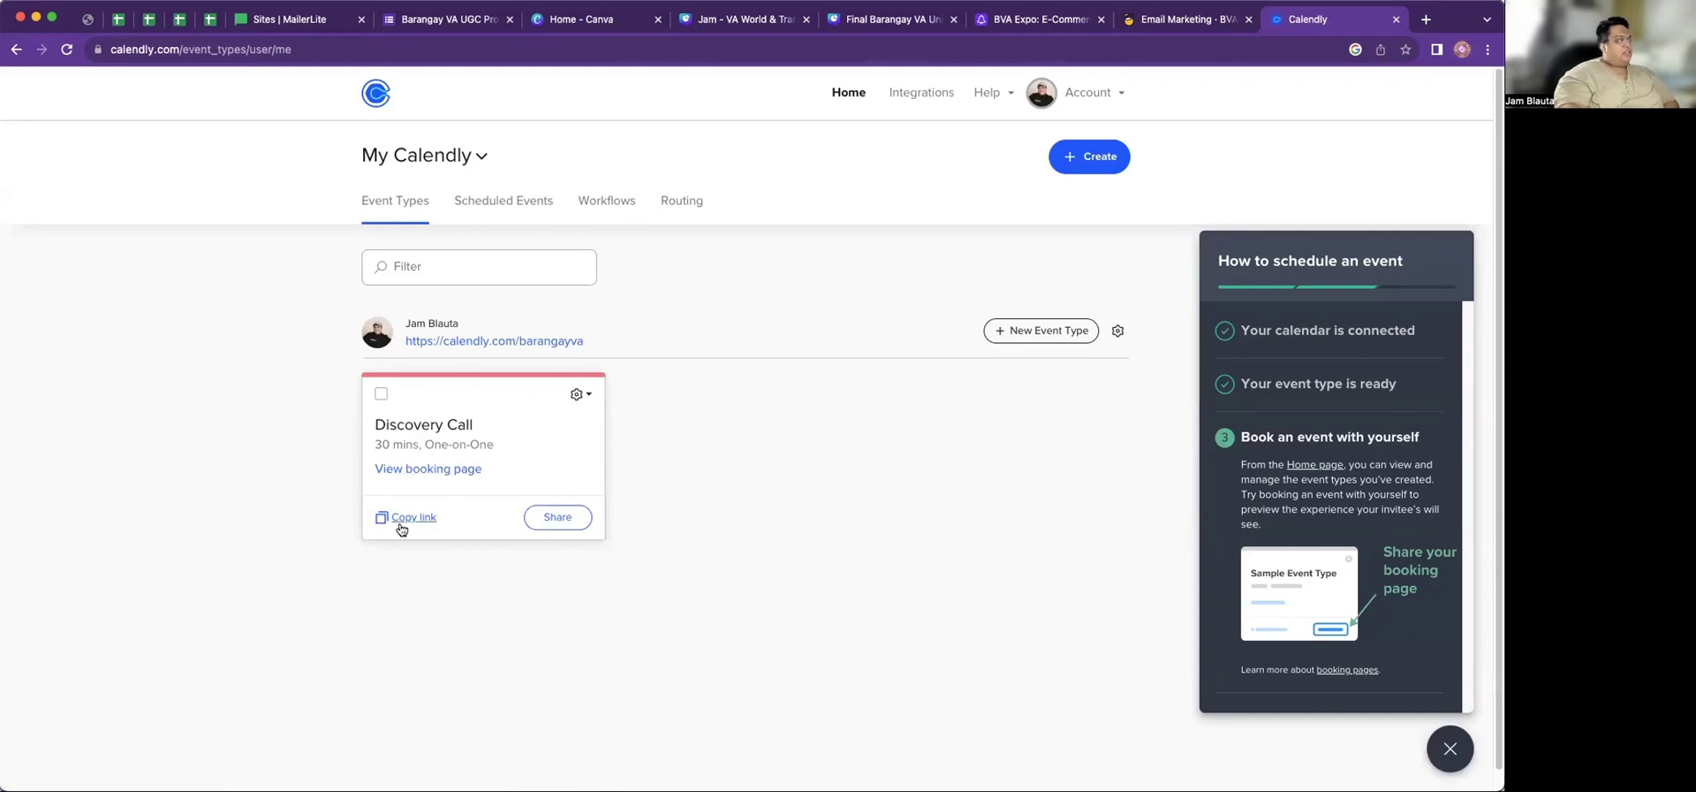
click(400, 525)
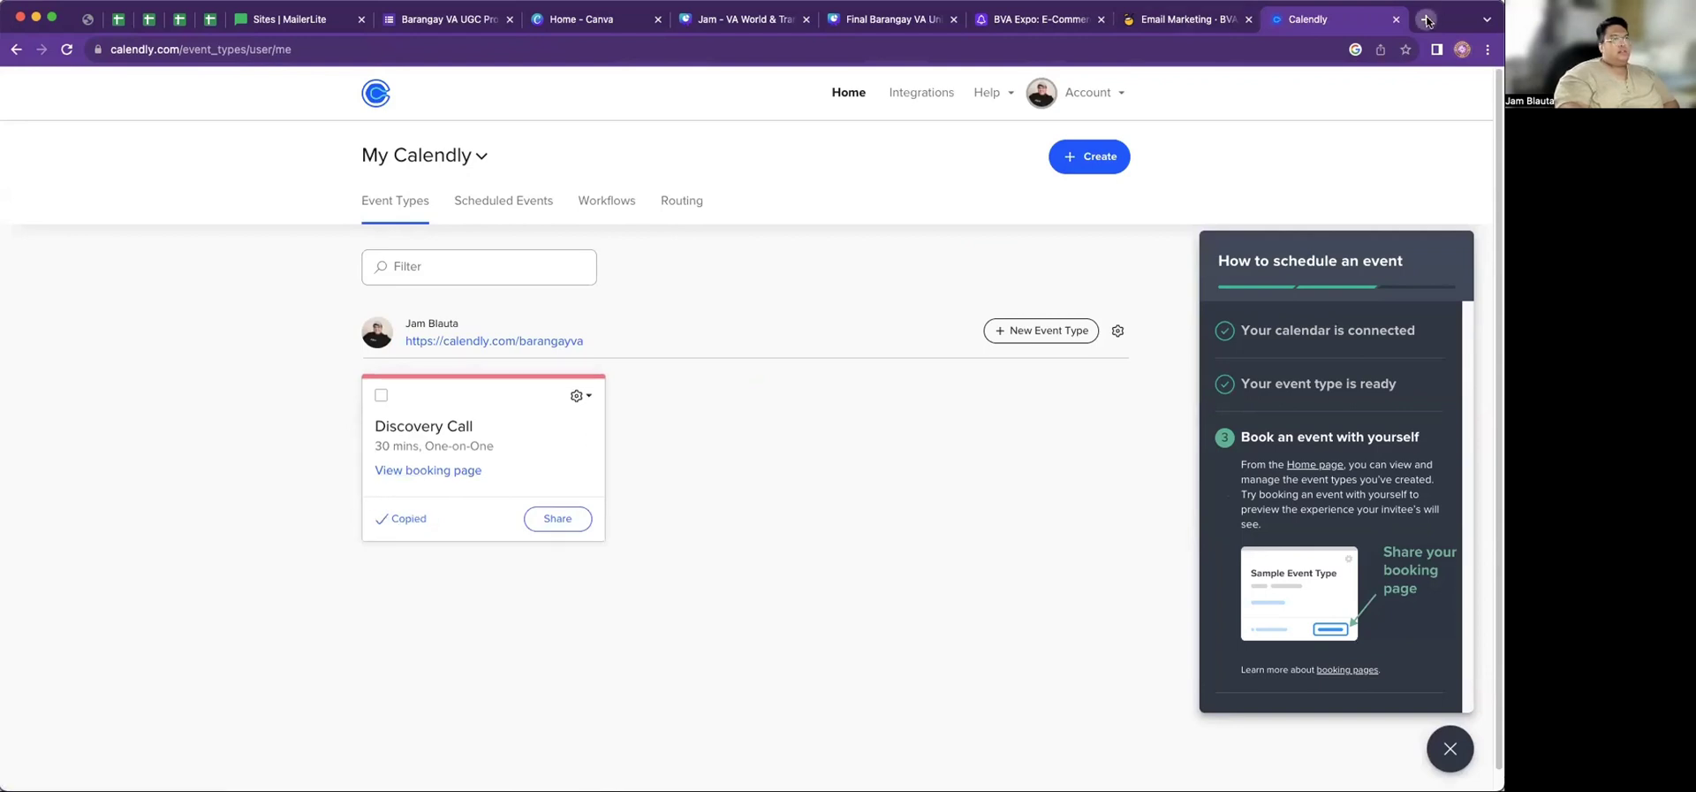
click(1426, 20)
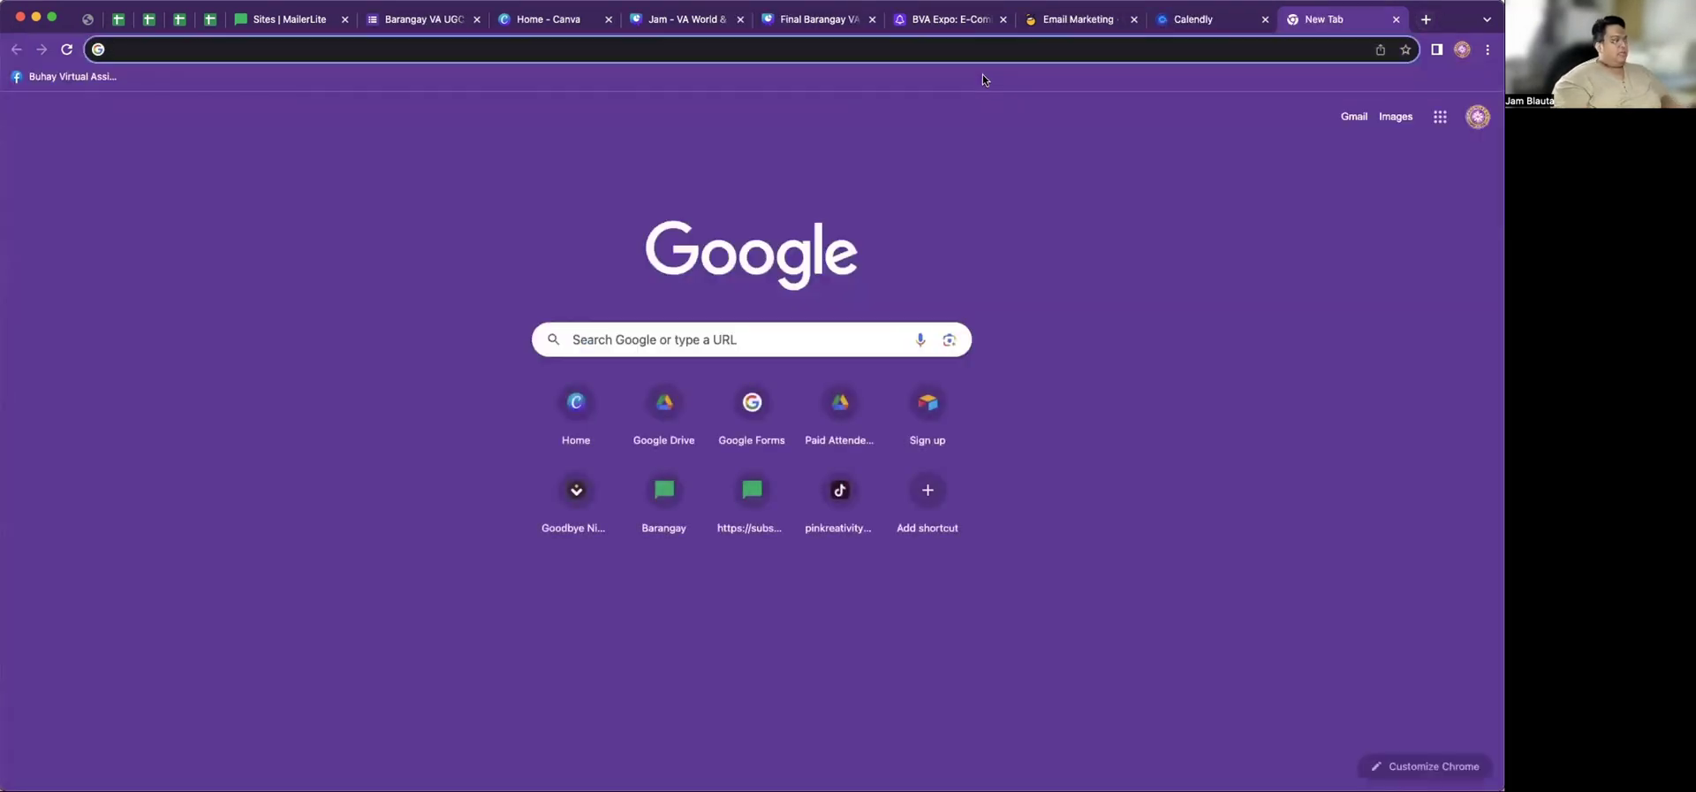
Load the pasted Discovery Call link and book the 9:00pm slot on Monday, August 7
text(https://calendly.com/barangayva/discoverycall)
key(Return)
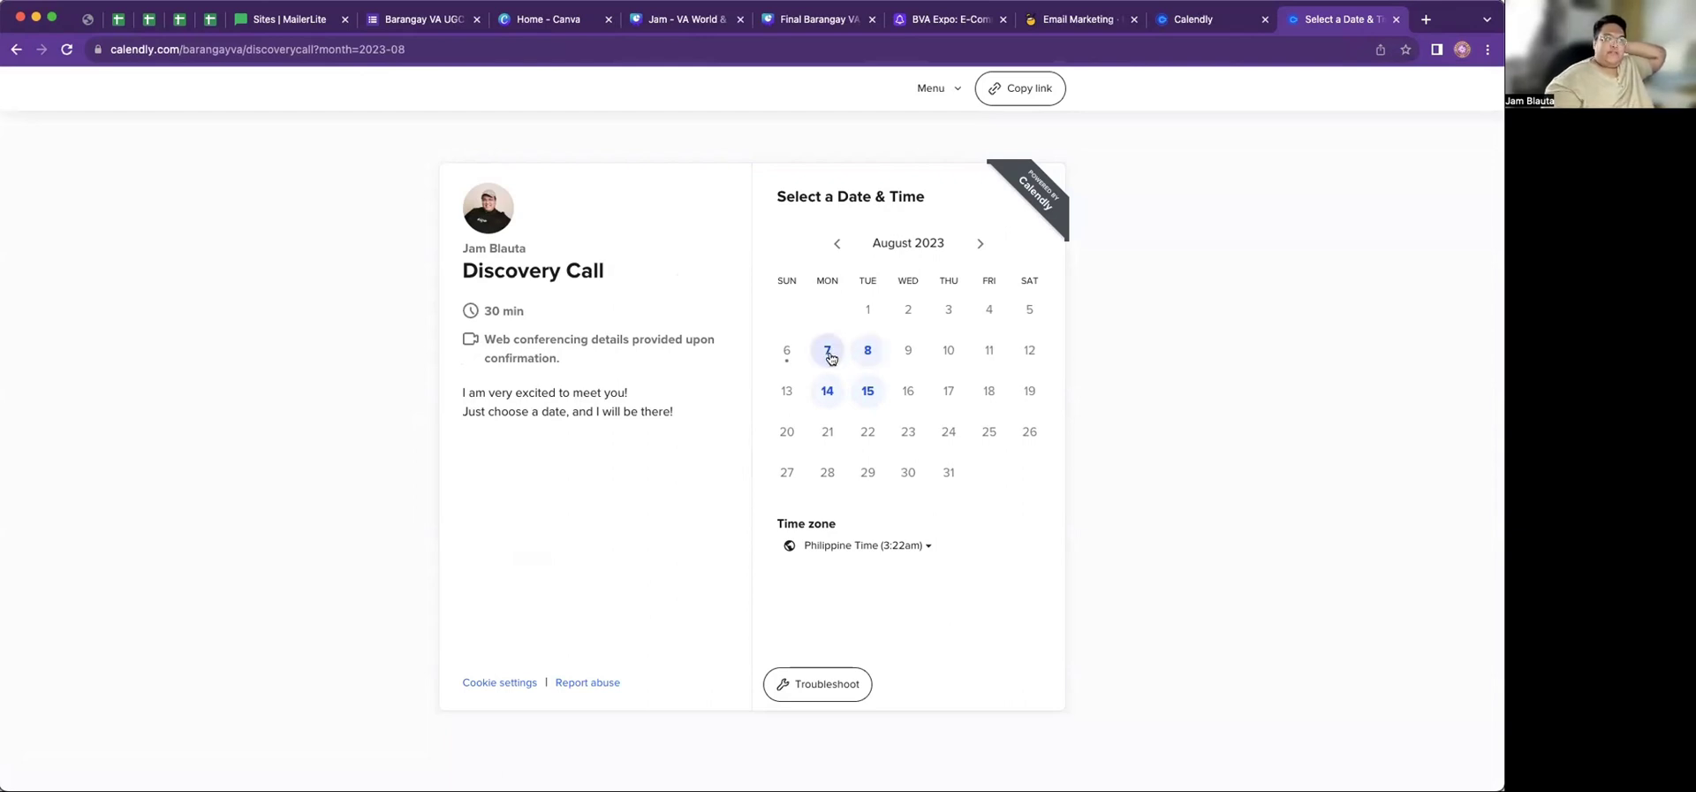
click(829, 353)
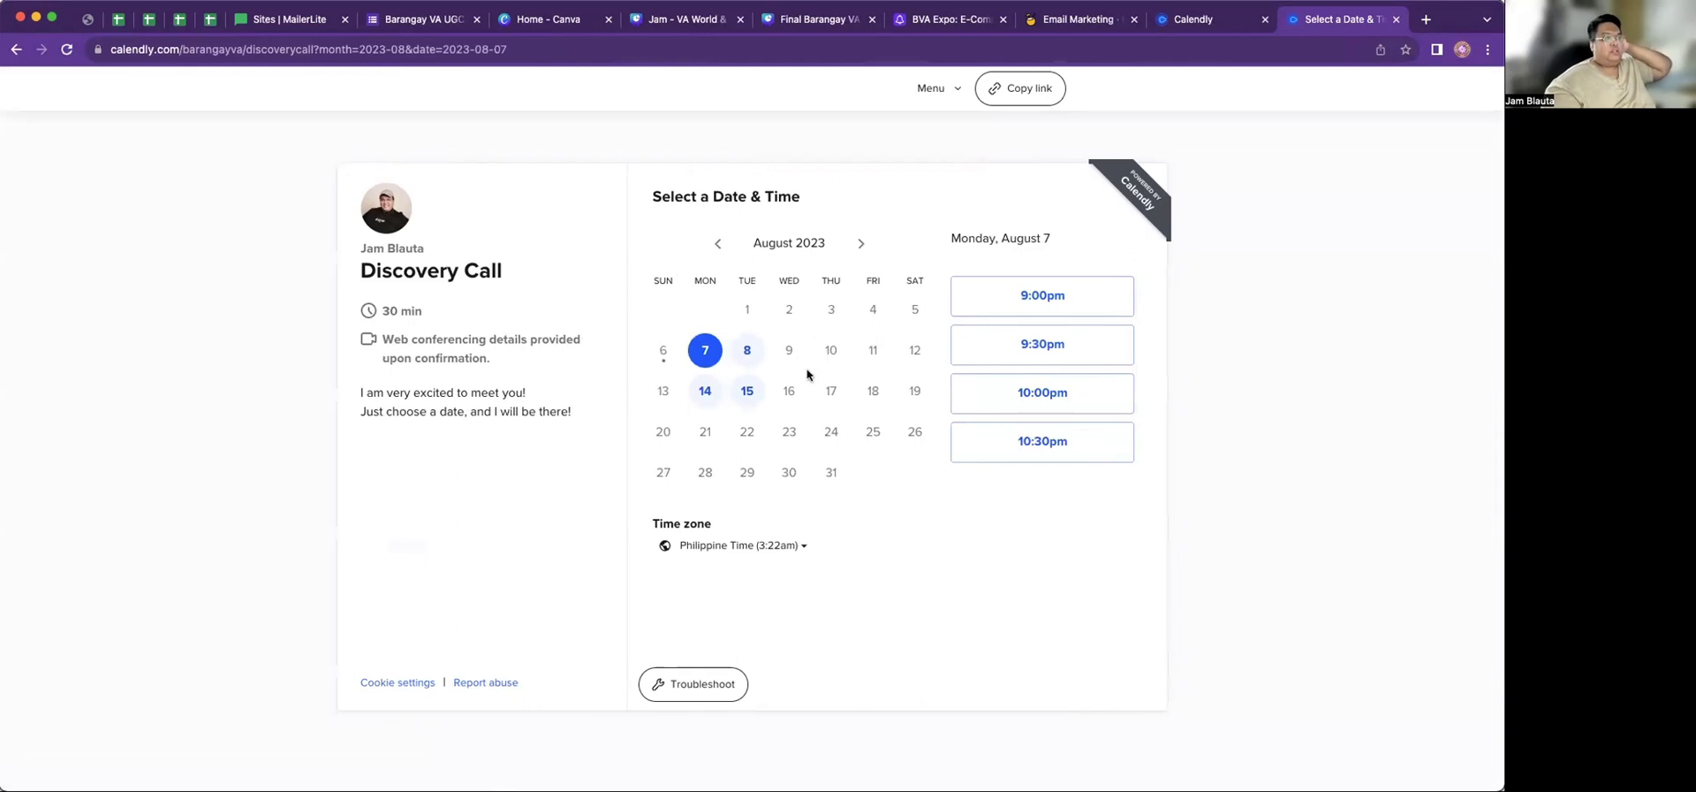
click(1015, 292)
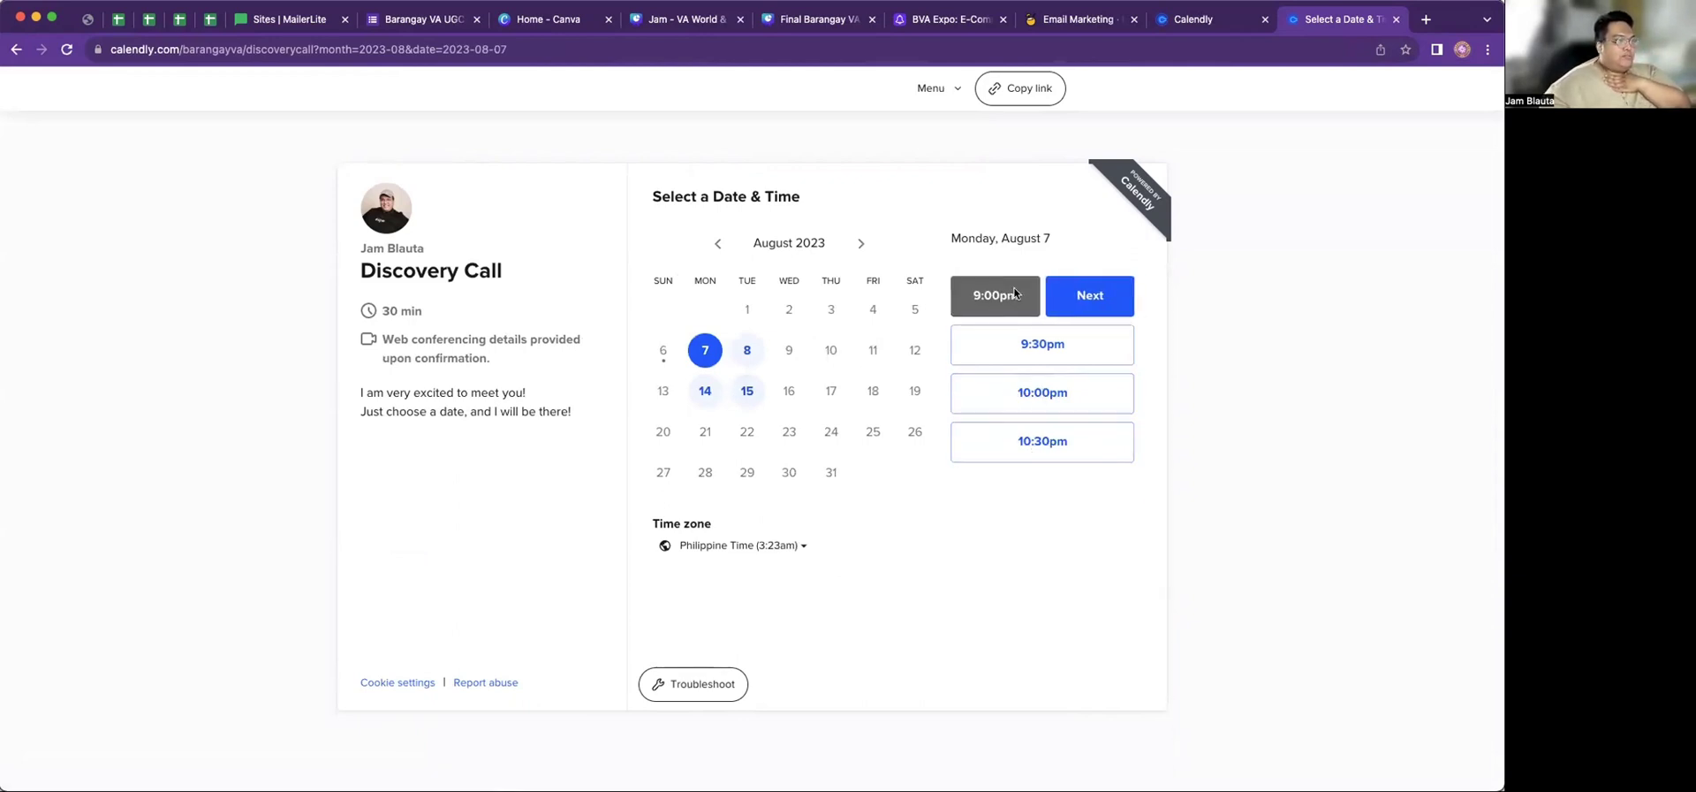
click(1083, 314)
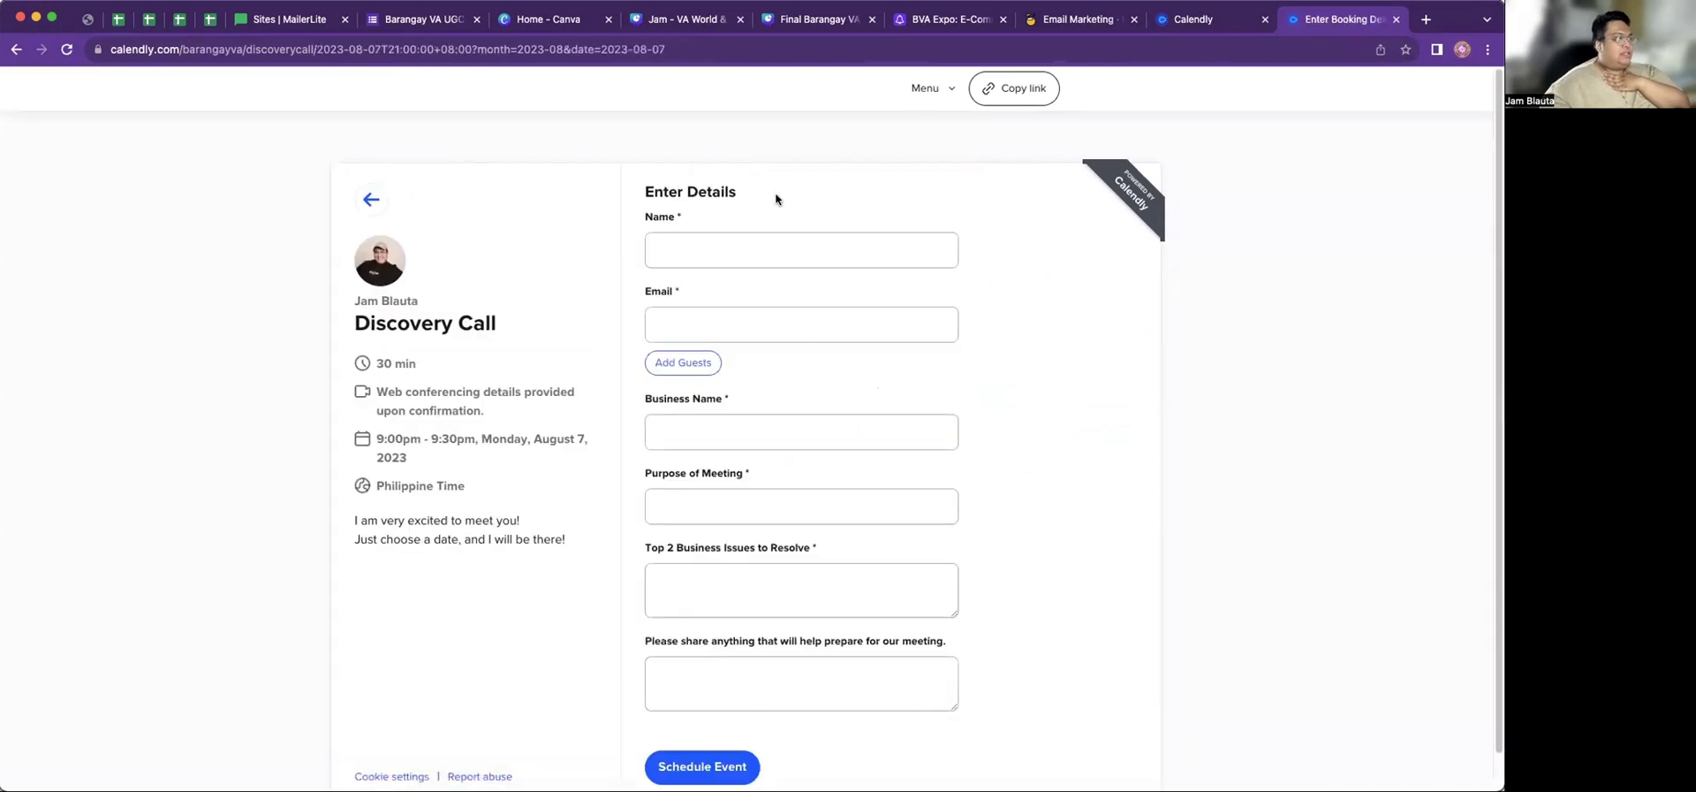
Enter the invitee's full name and e-mail address in the booking form
click(705, 250)
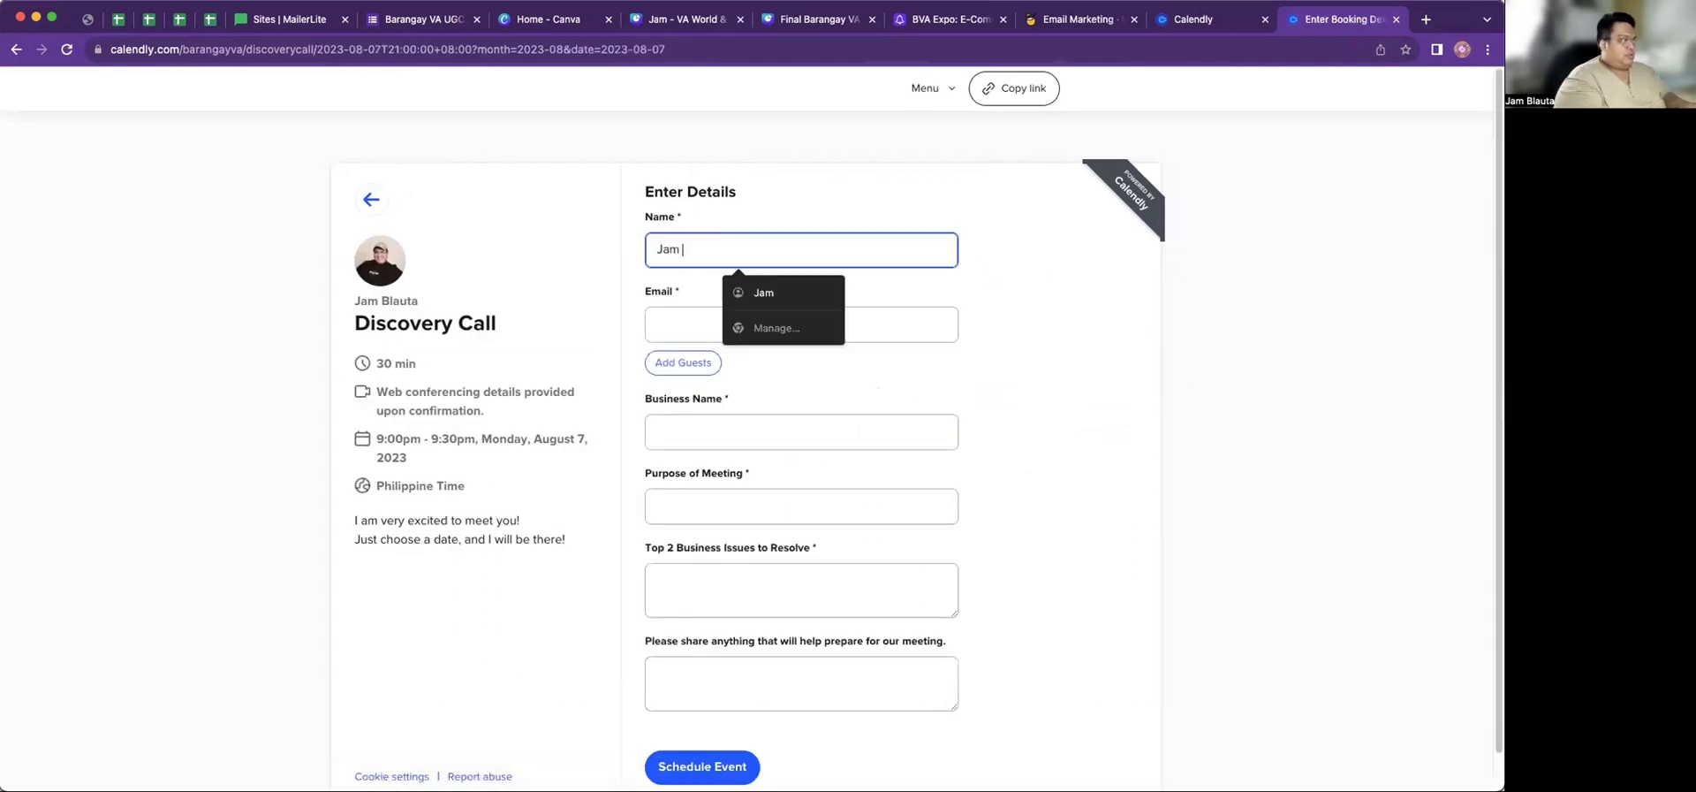
key(Tab)
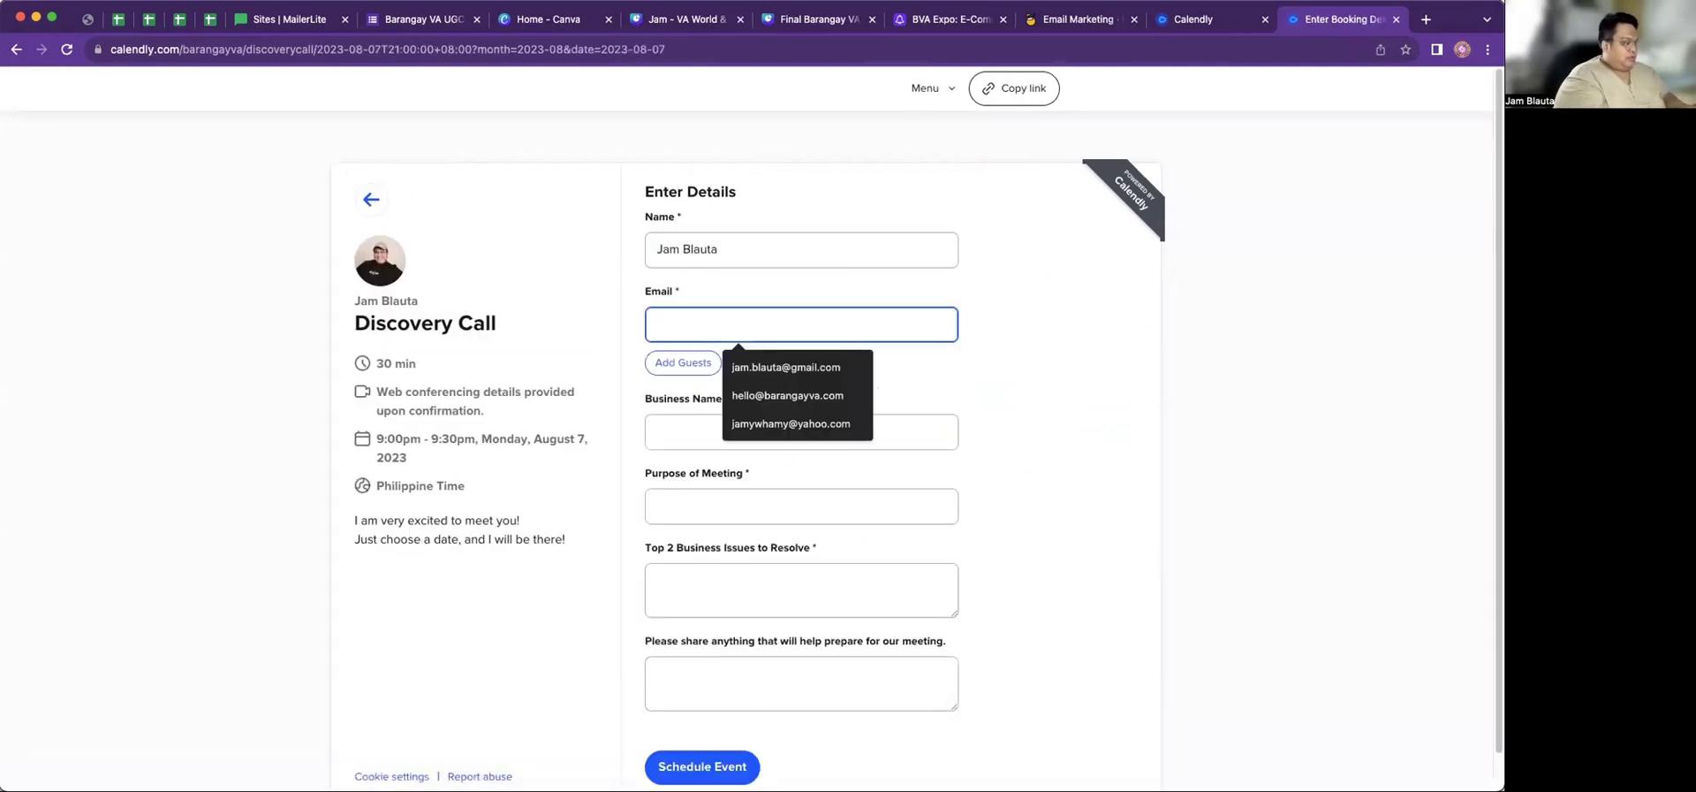
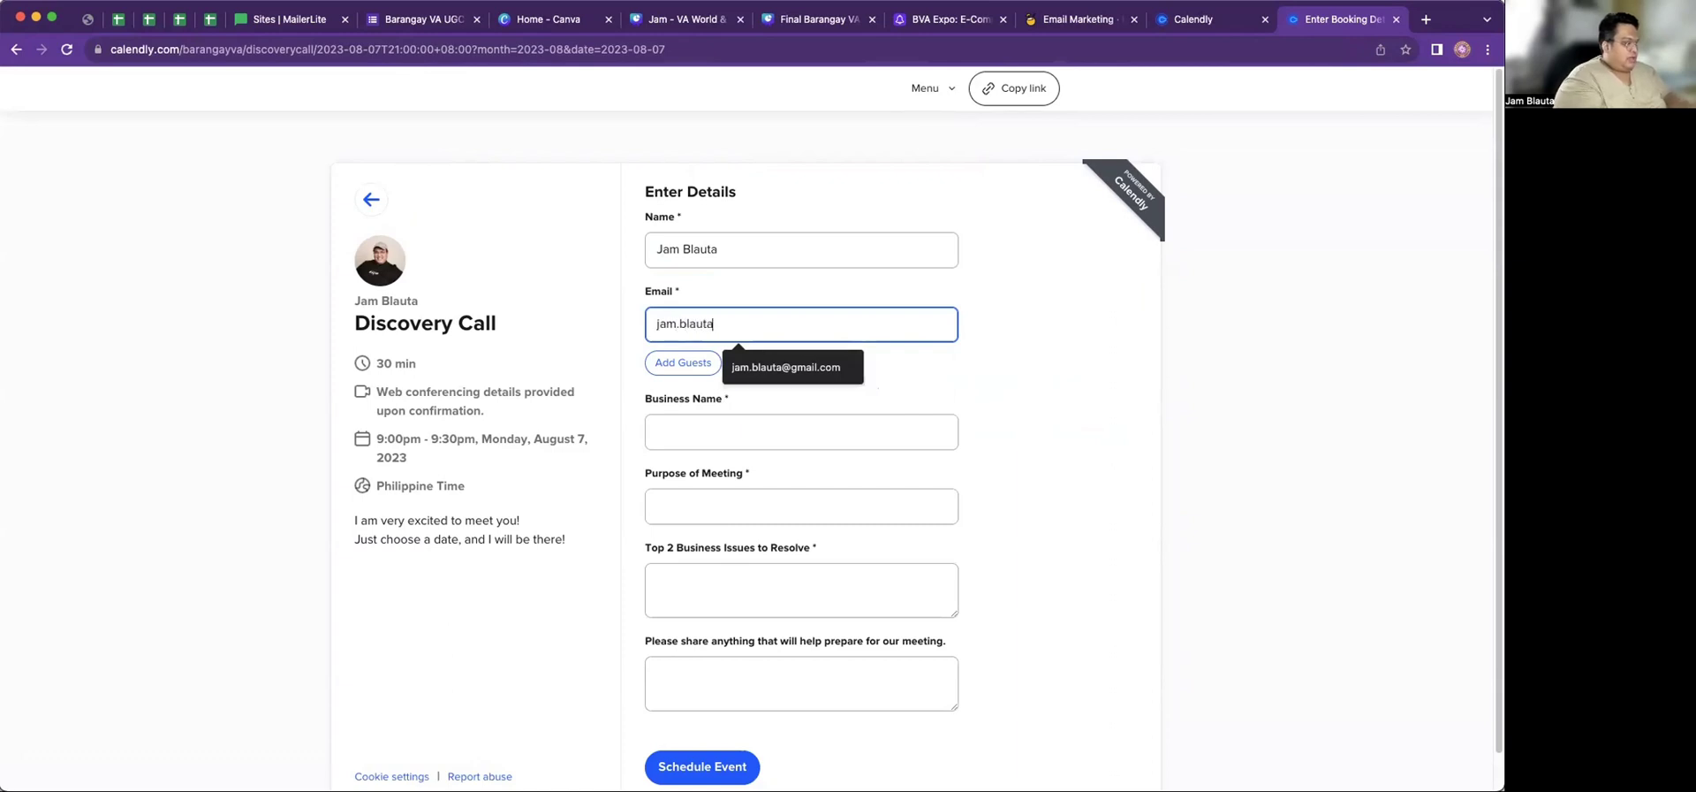
click(788, 365)
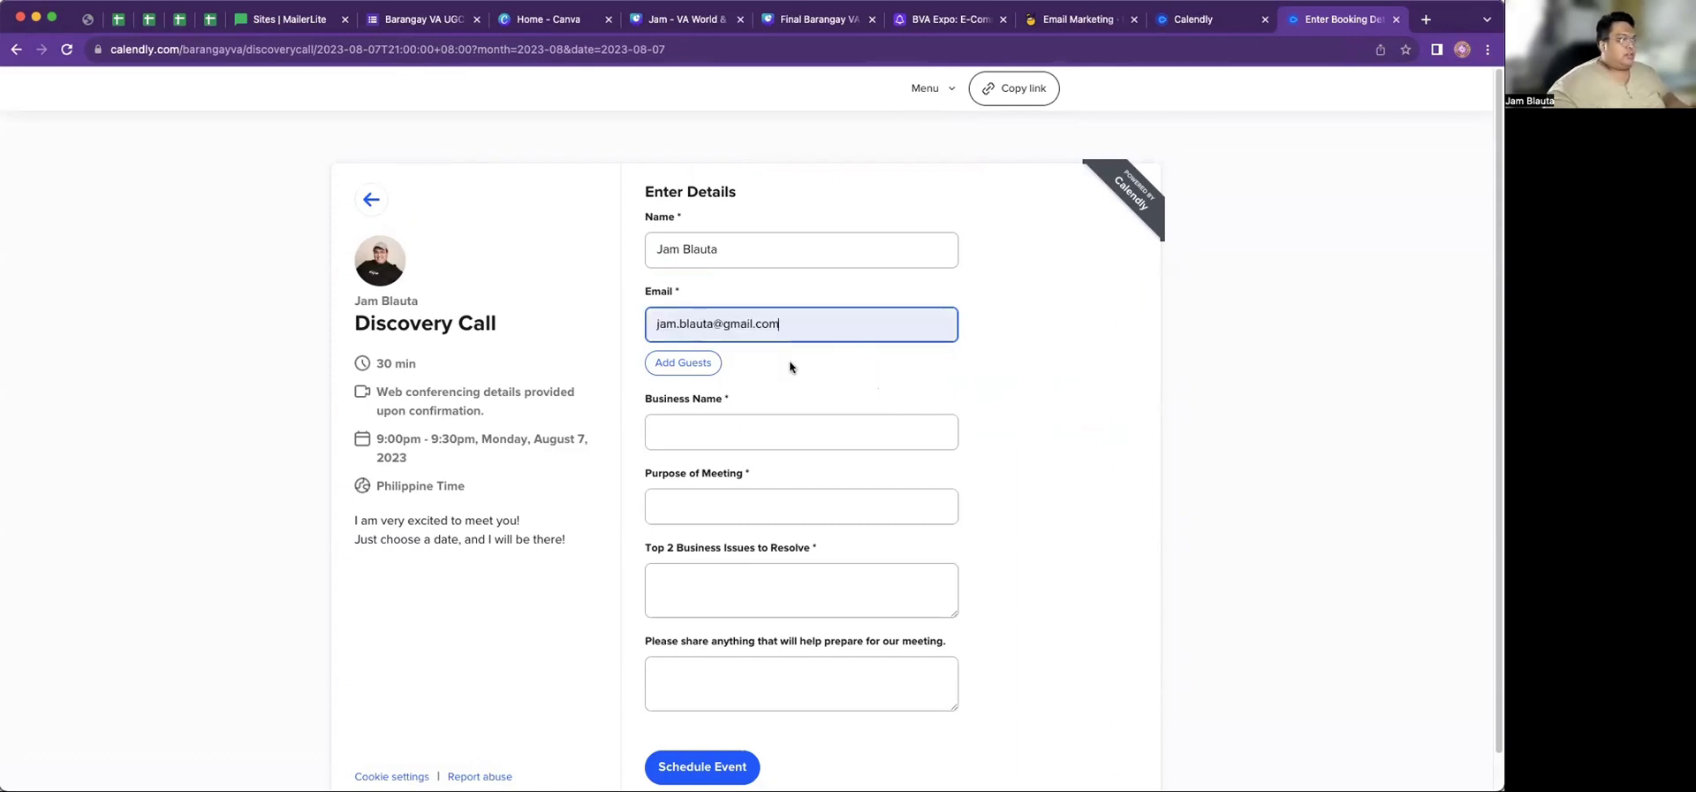
Answer Business Name with 'Course Launcher' and Purpose of Meeting with 'Discovery Call'
click(710, 433)
scroll(811, 410, down, 1)
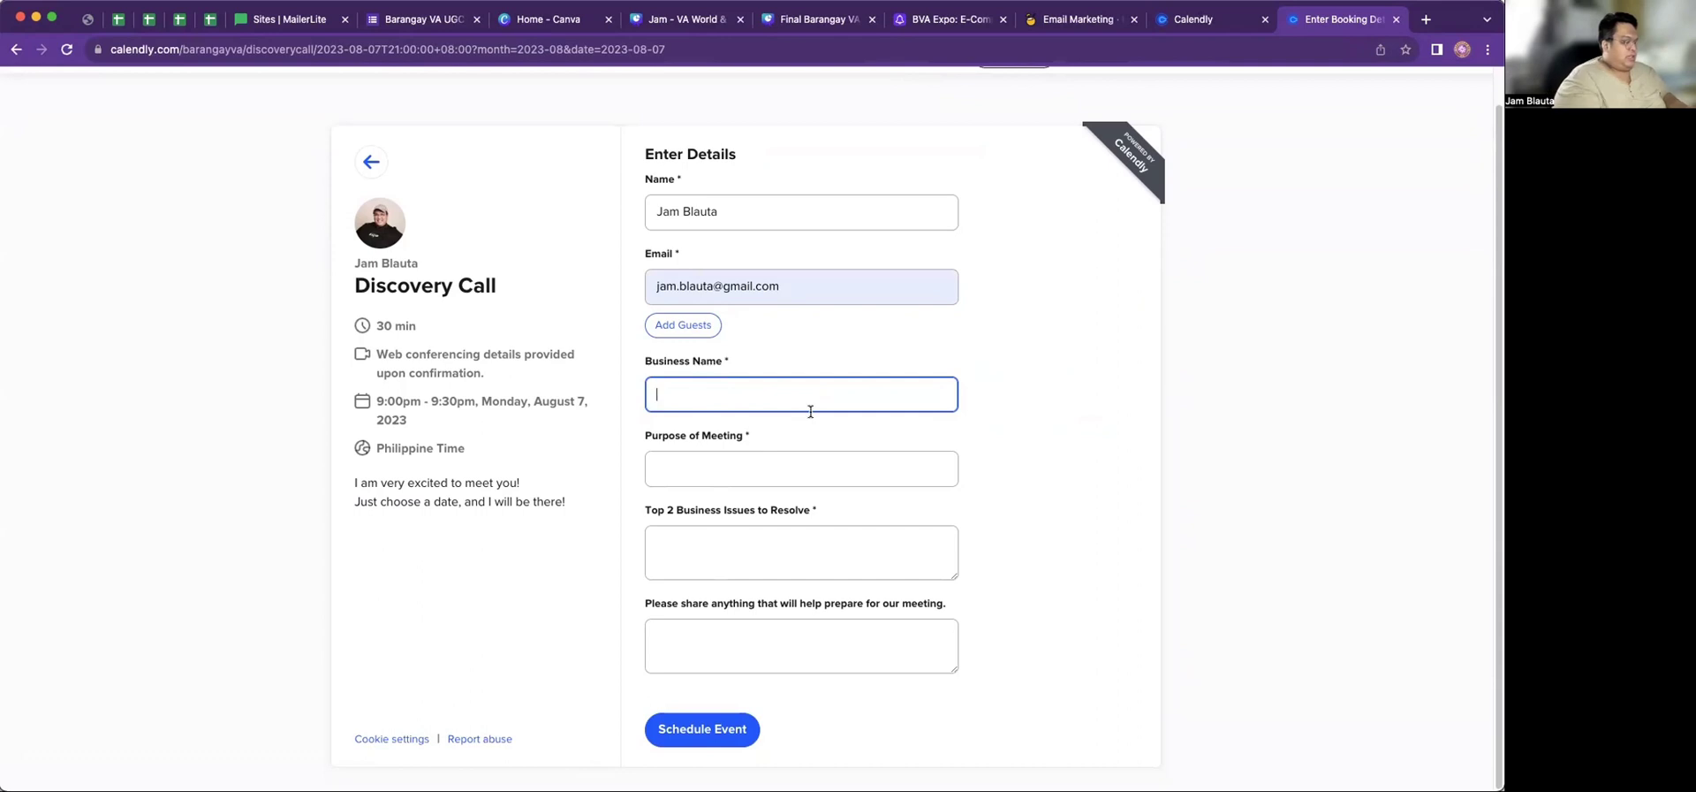
text(Couras)
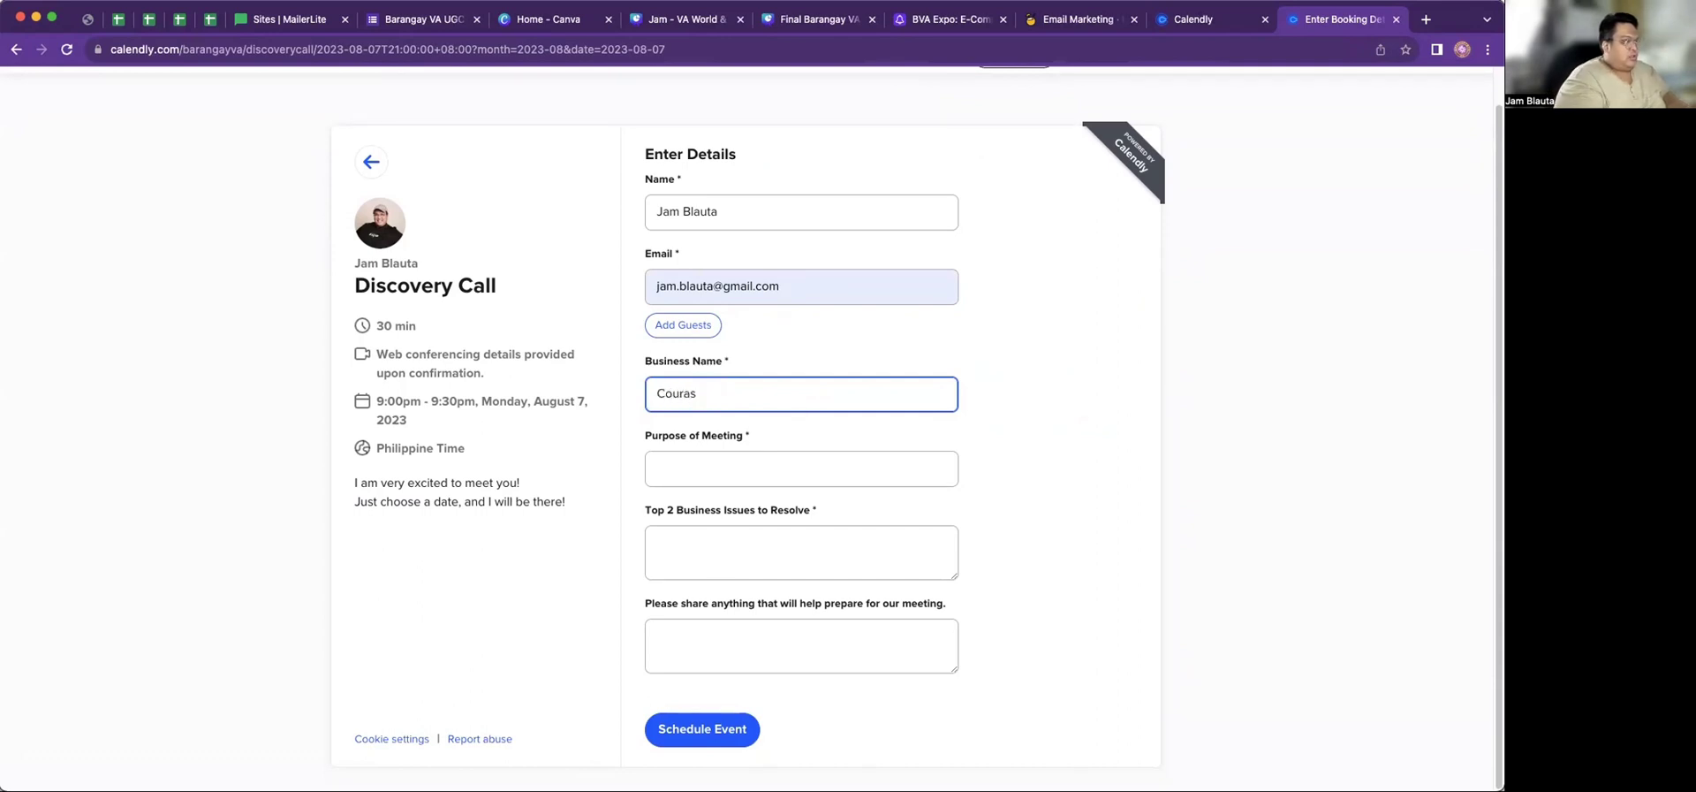
key(BackSpace)
key(BackSpace)
text(se Launcher)
click(707, 465)
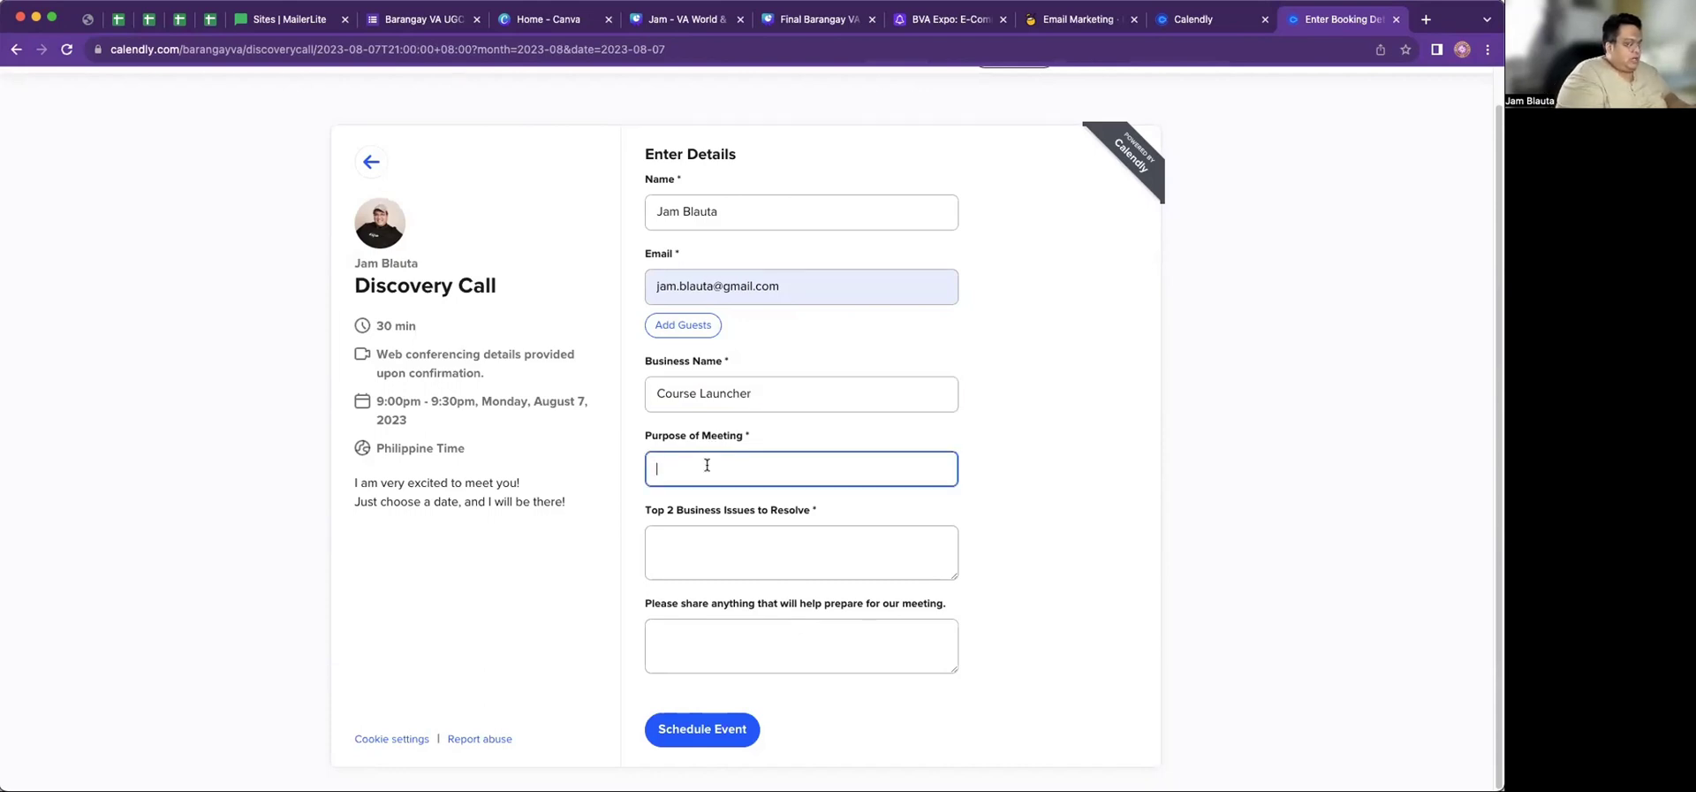
text(Discoverty)
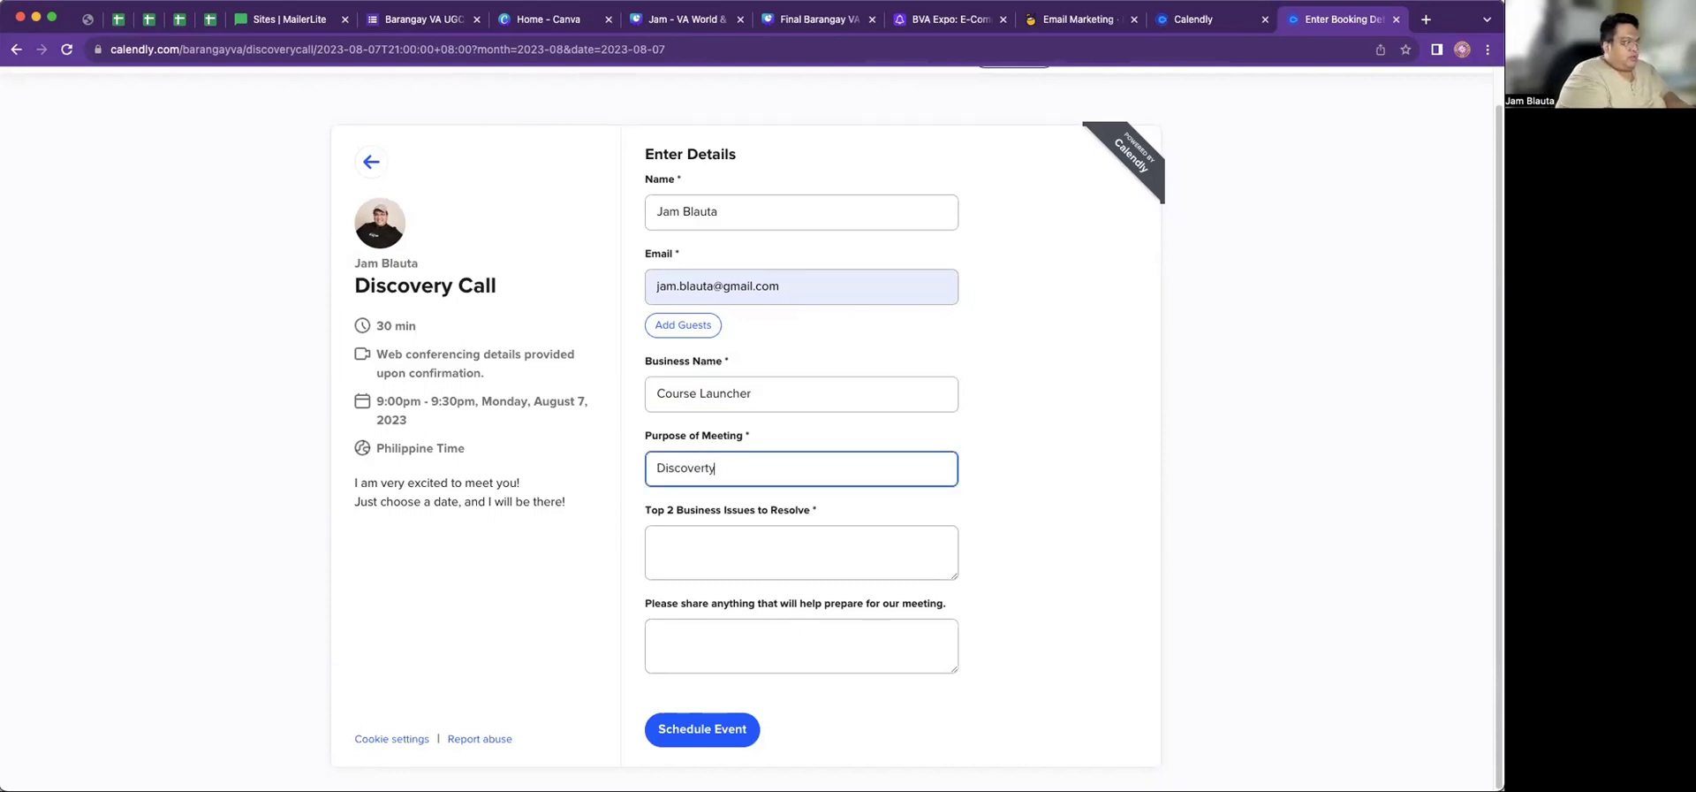
key(BackSpace)
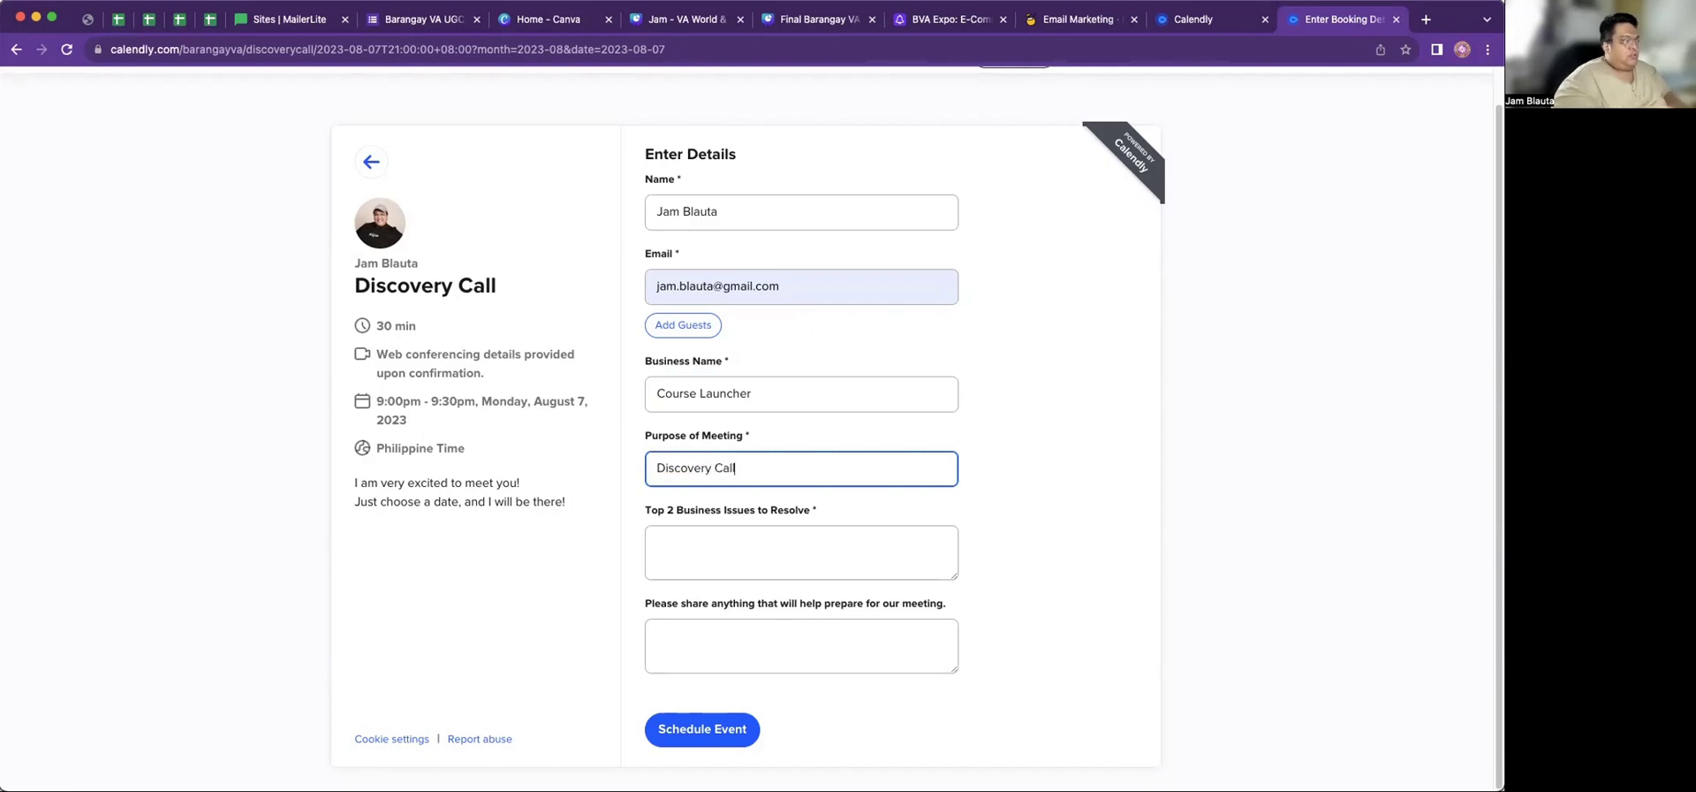
List two numbered business issues, starting with '1. No community yet.'
click(695, 538)
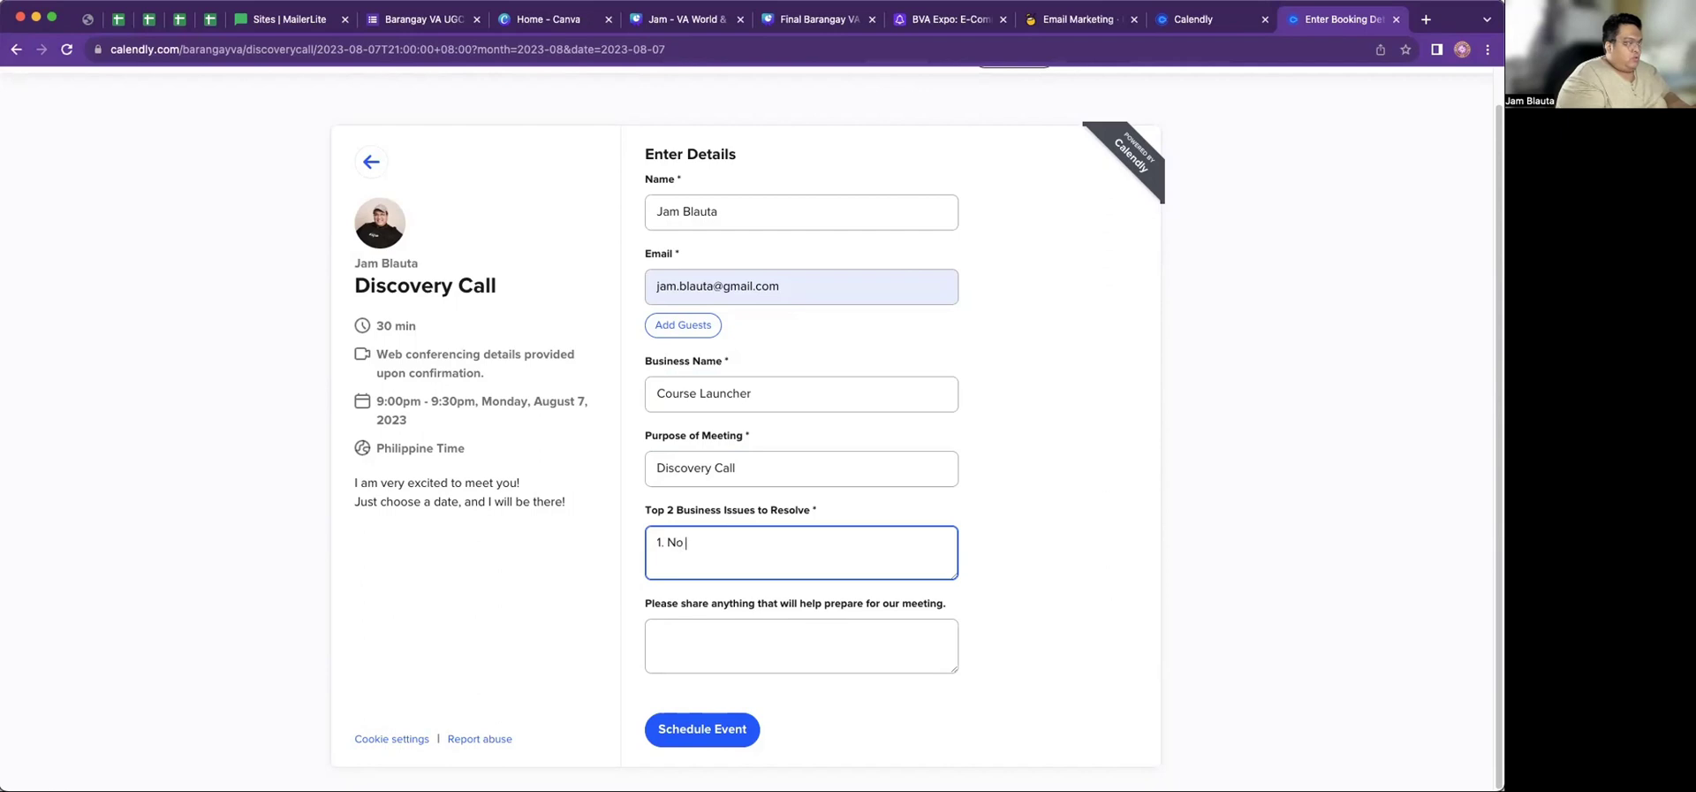
text(1. No community ye)
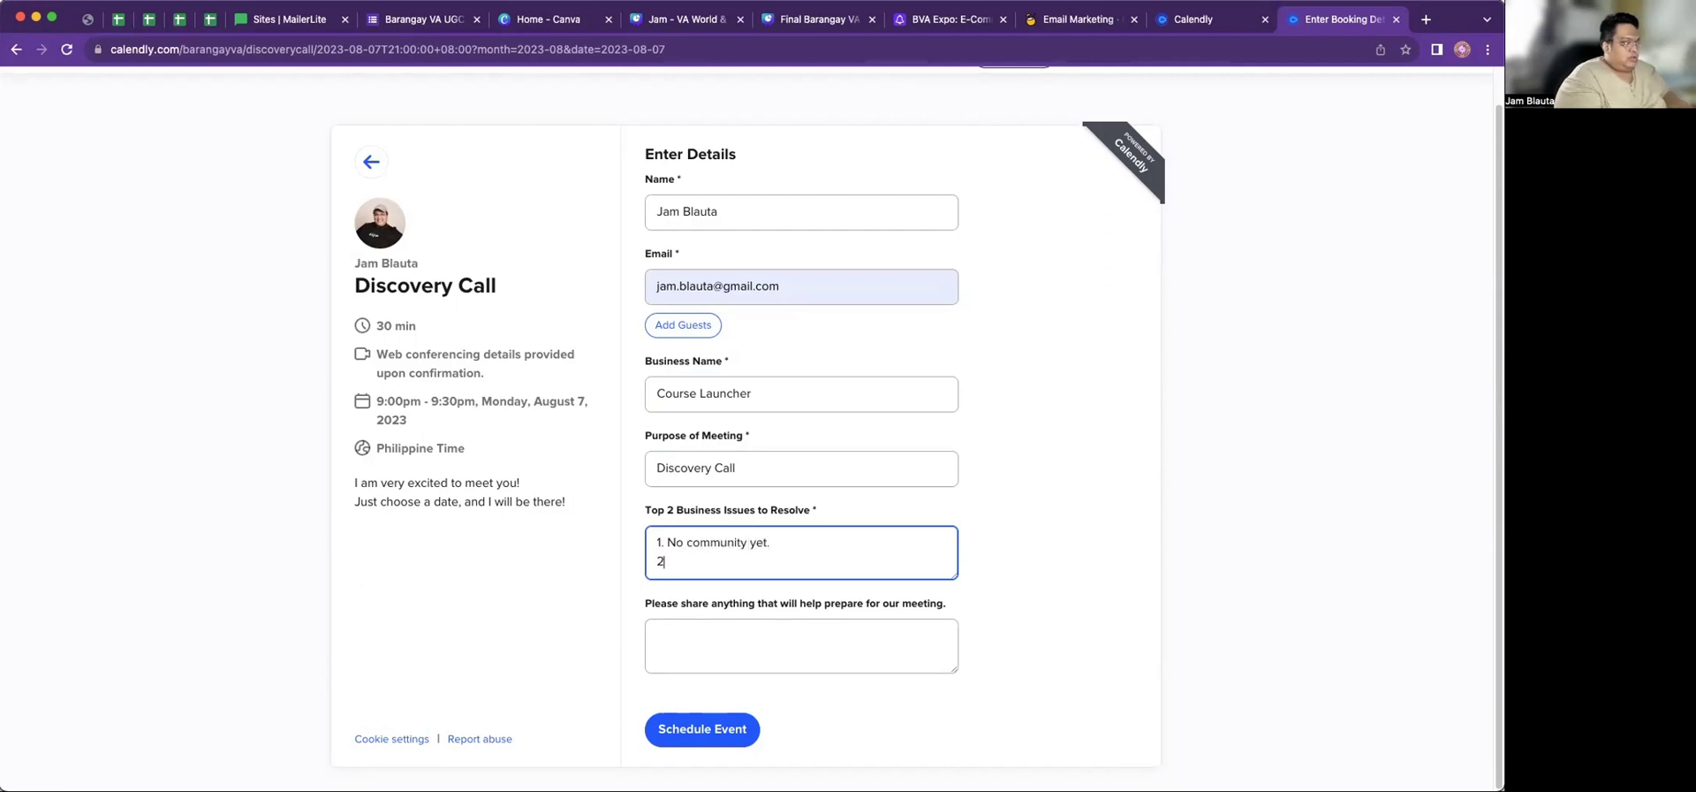
text(t.)
key(Return)
text(2. Build)
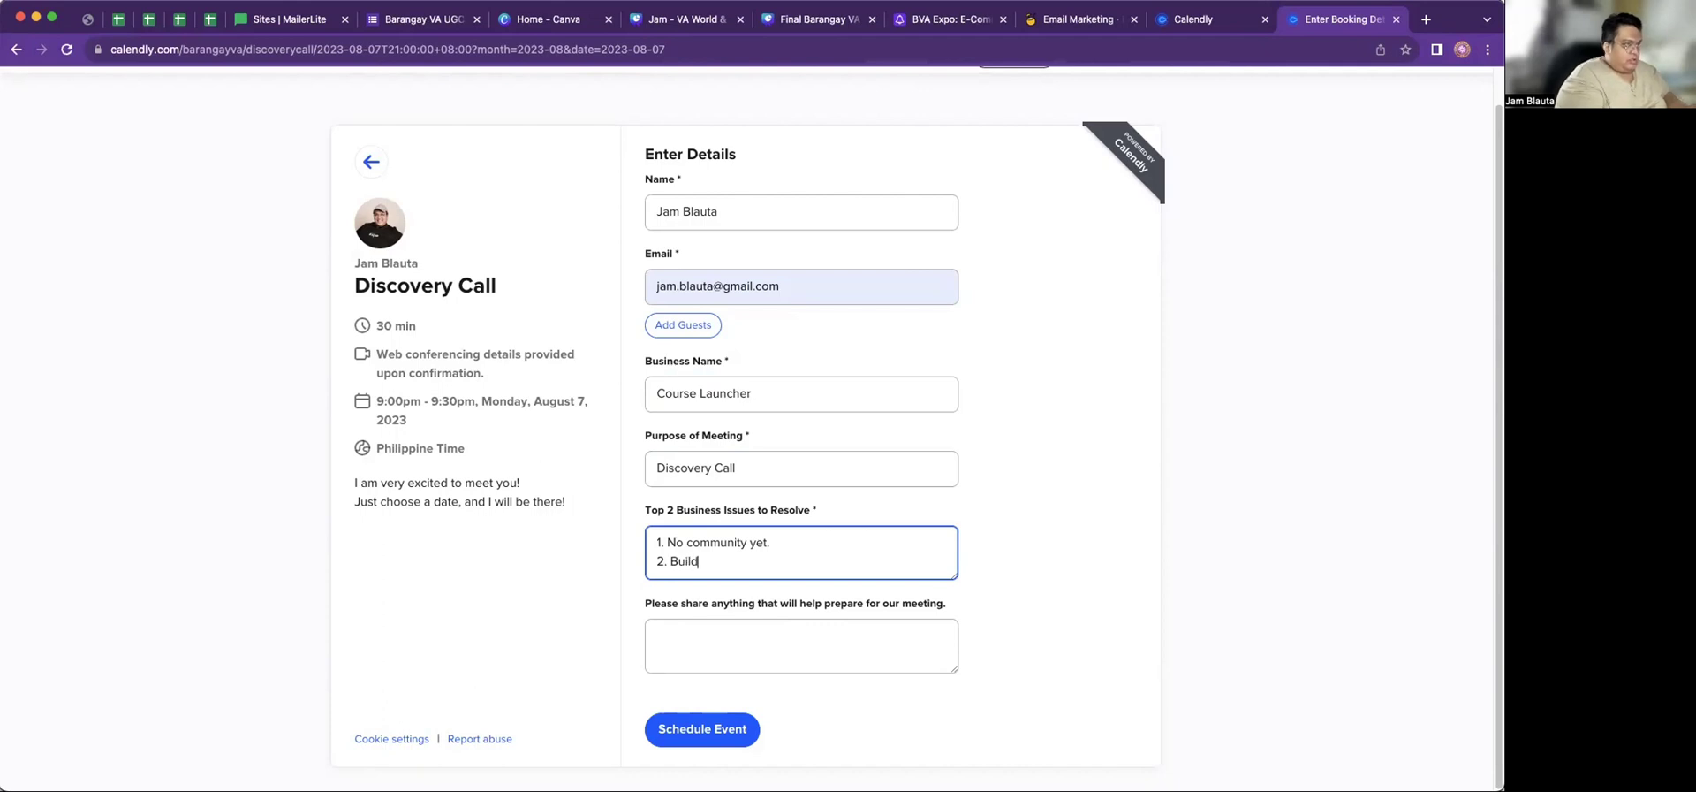
text( a coui)
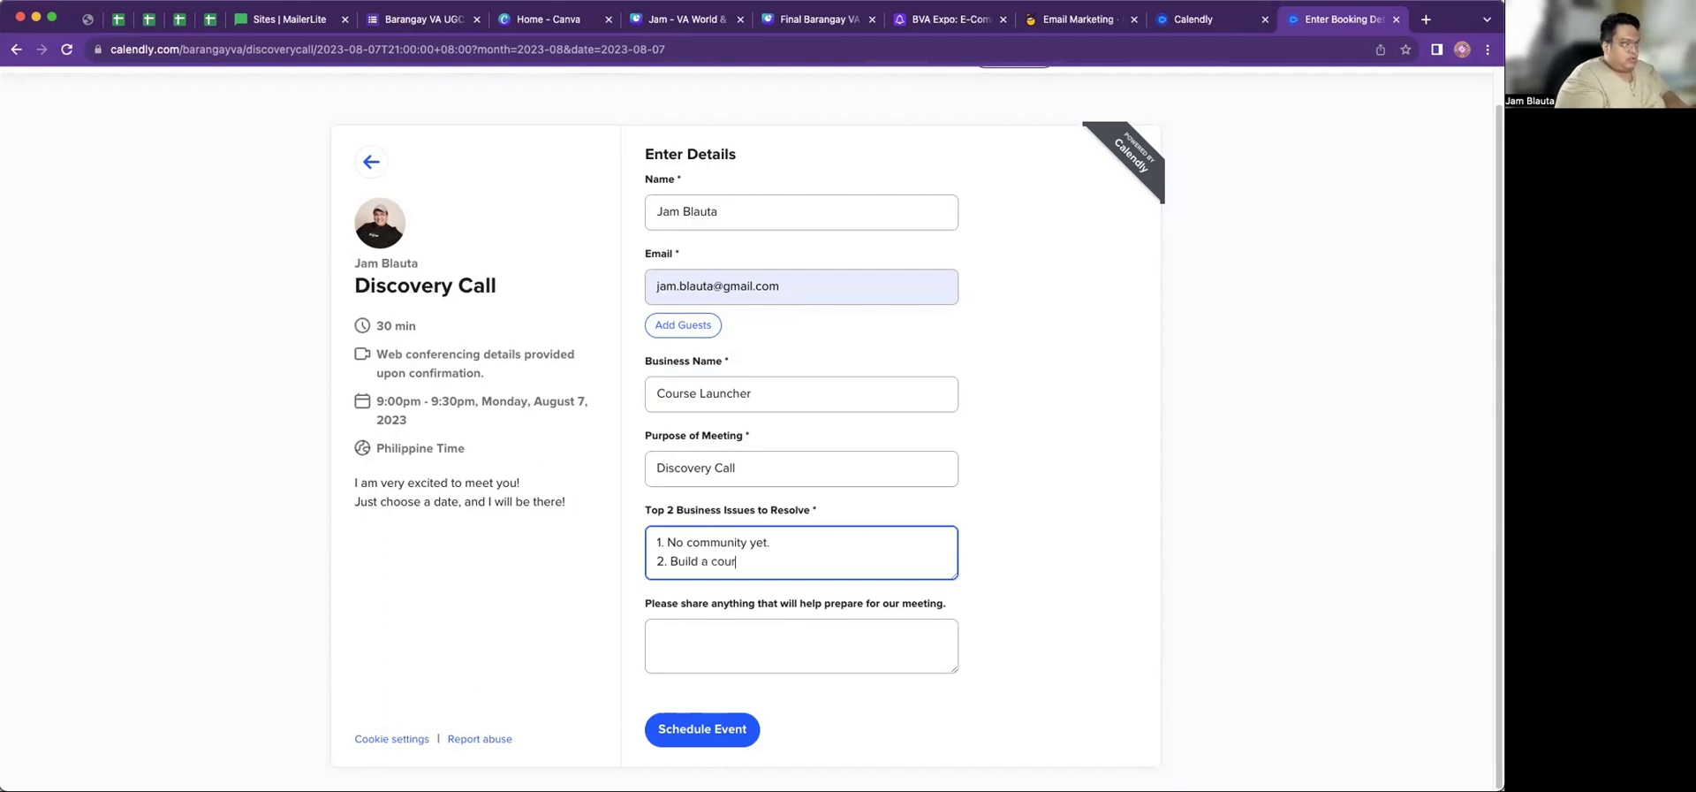
text(sde)
click(701, 648)
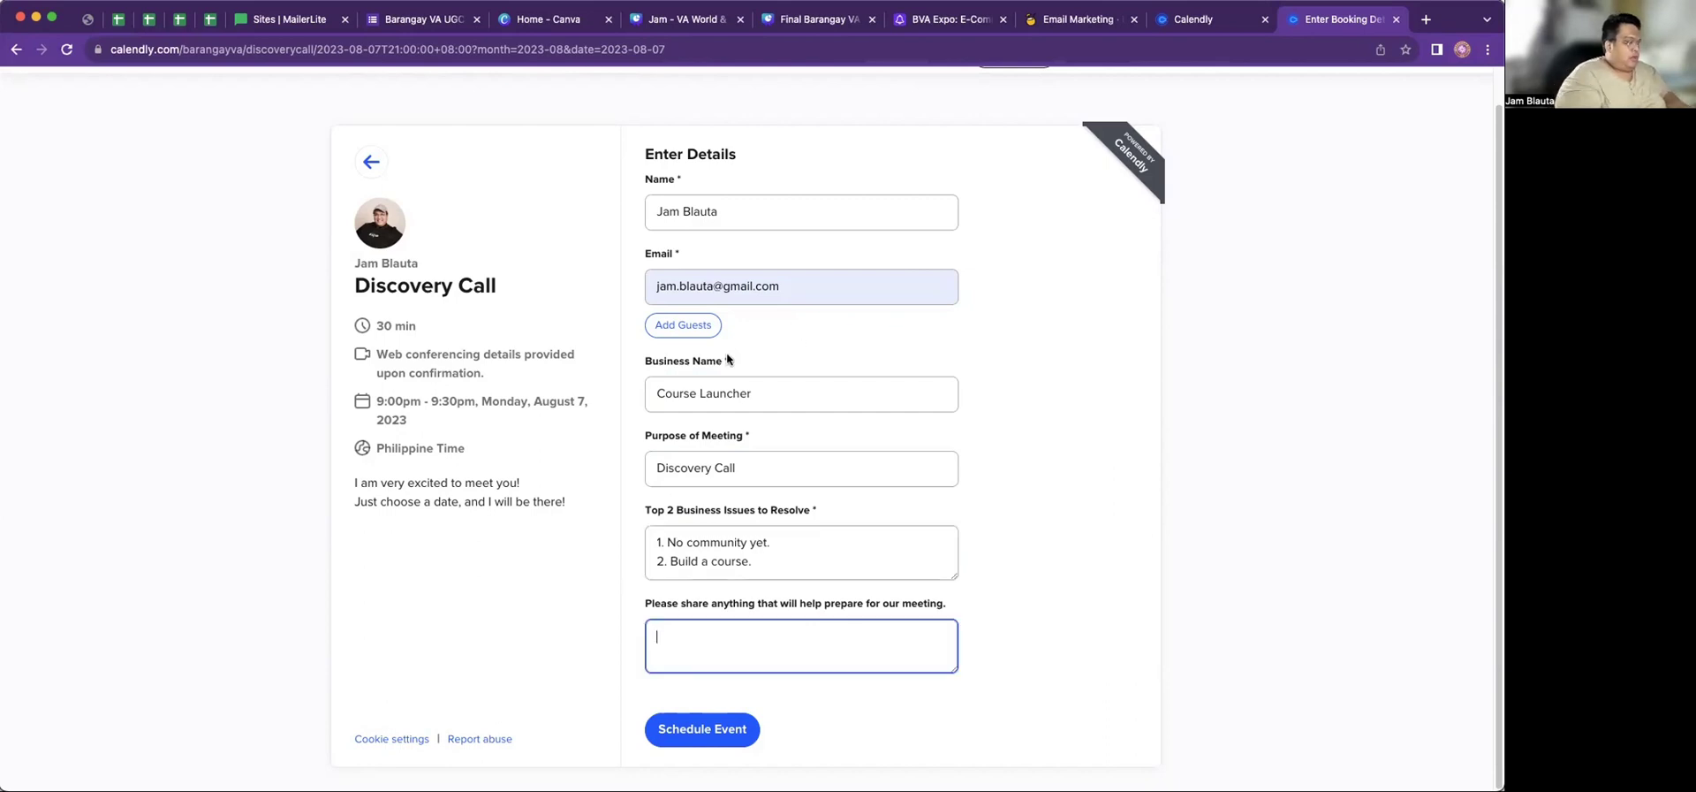